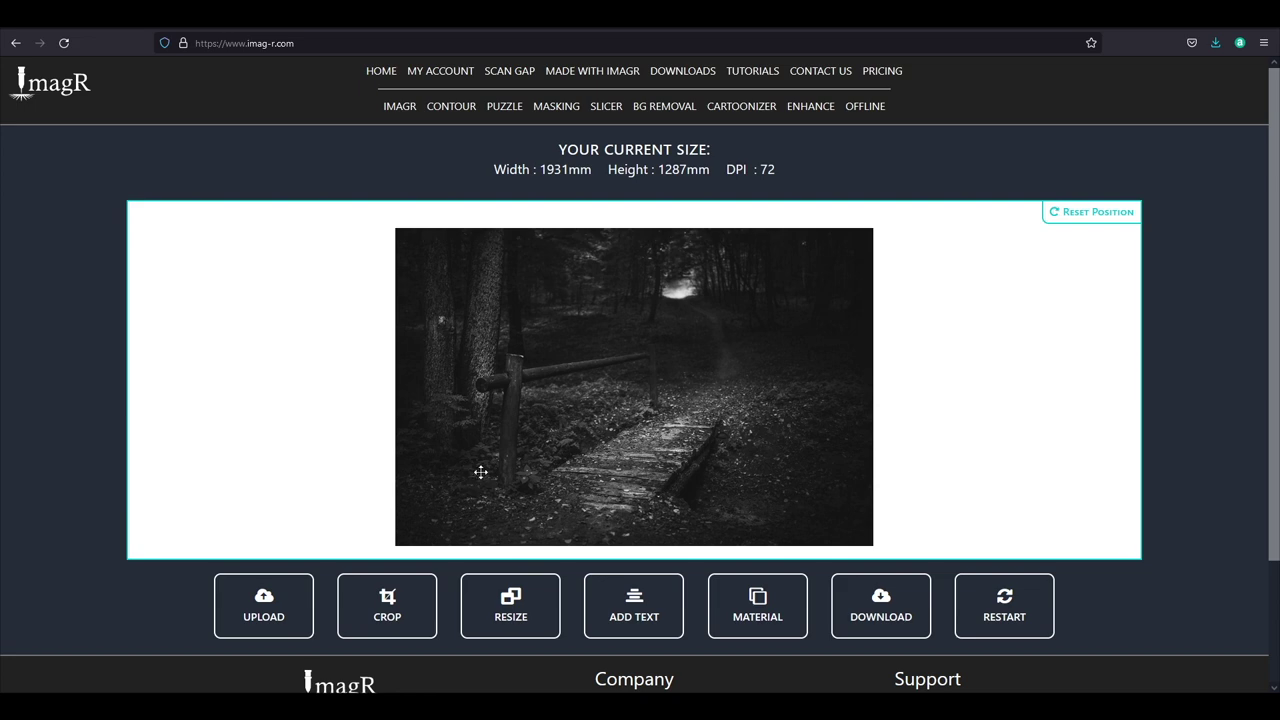
- Resize the forest photo to 200 mm wide (200 × 133 mm at 231 DPI)
{"action": "left_click", "coordinate": [508, 608]}
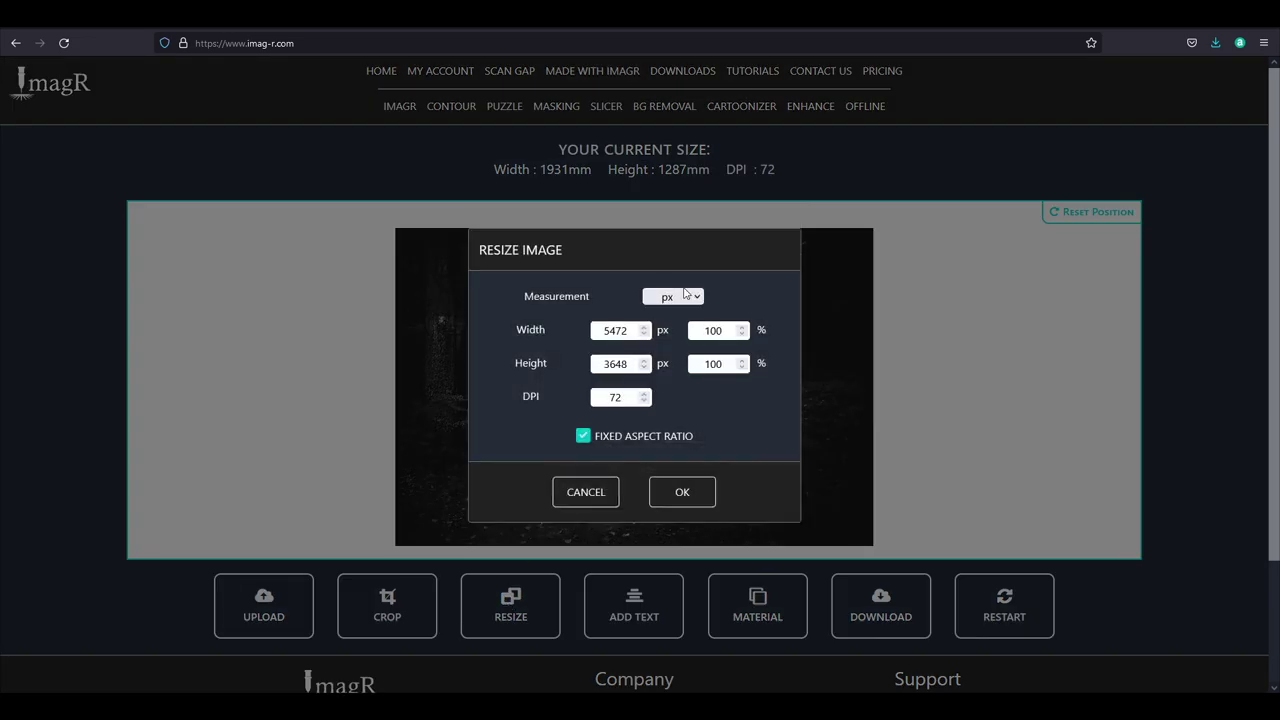
{"action": "left_click", "coordinate": [684, 296]}
{"action": "left_click", "coordinate": [668, 329]}
{"action": "left_click", "coordinate": [625, 331]}
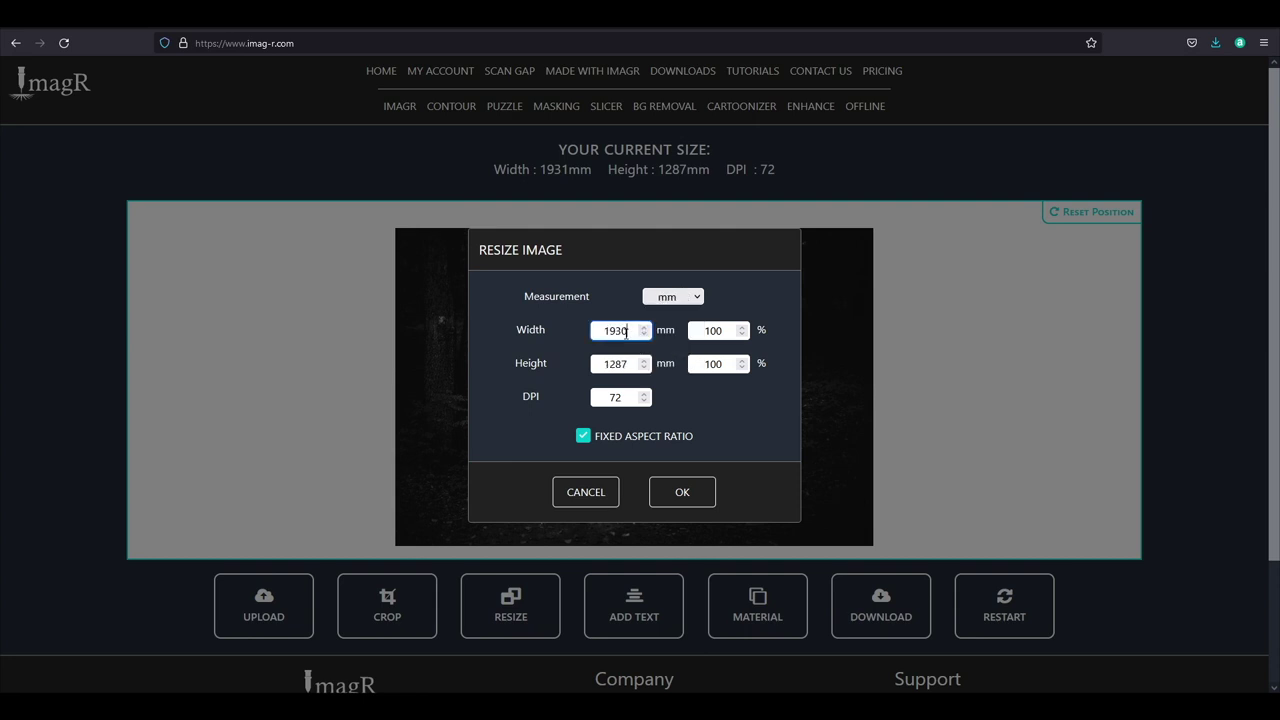
{"action": "double_click", "coordinate": [625, 331]}
{"action": "type", "text": "200"}
{"action": "key", "text": "Tab"}
{"action": "key", "text": "Tab"}
{"action": "key", "text": "Tab"}
{"action": "key", "text": "Tab"}
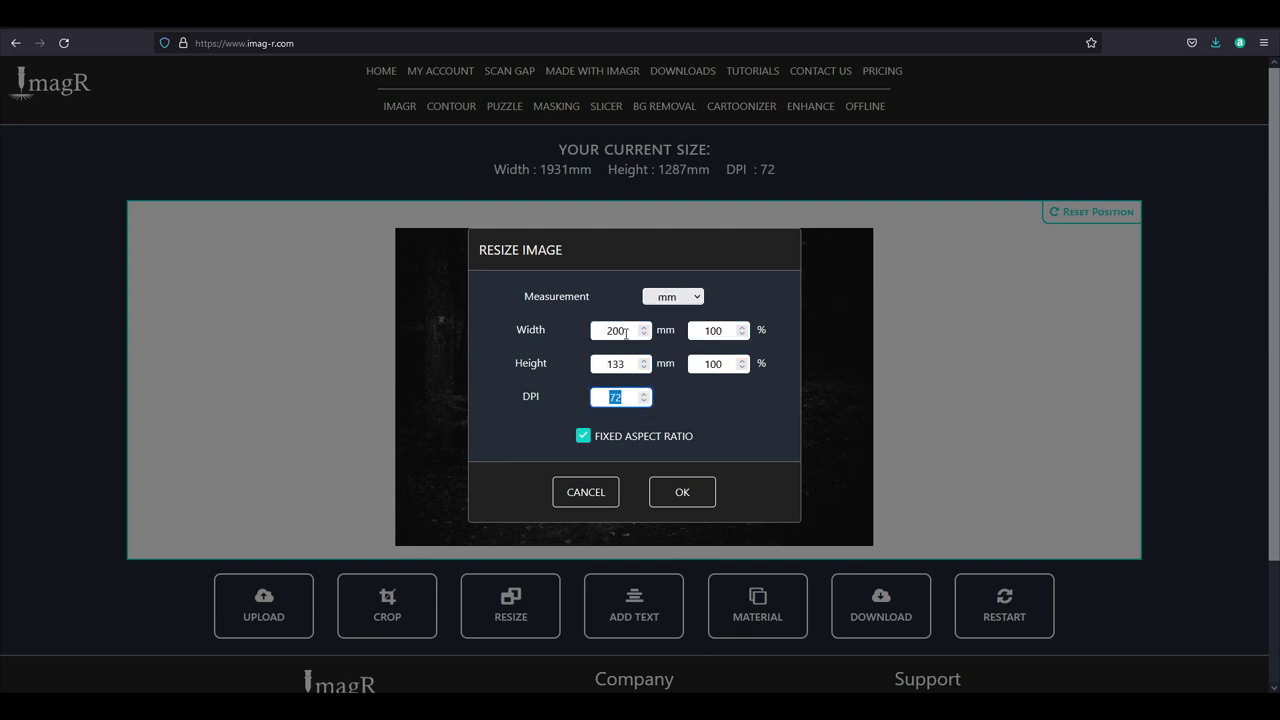
{"action": "left_click", "coordinate": [688, 500]}
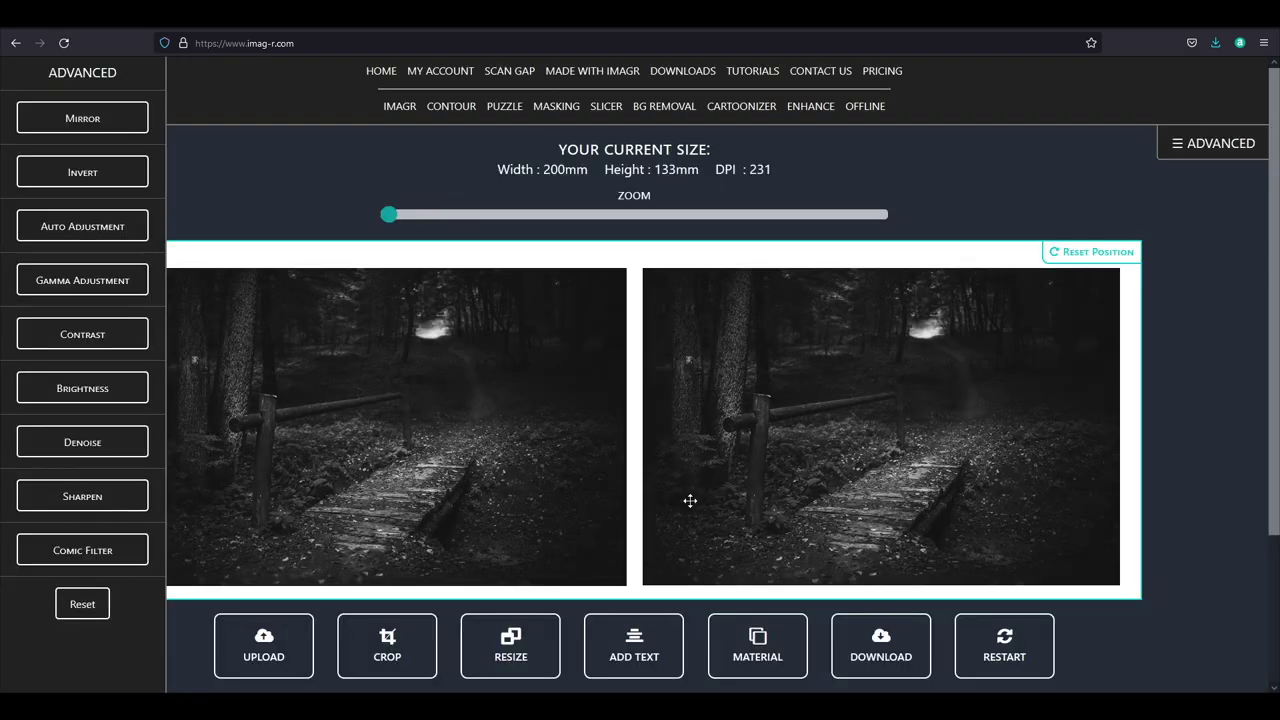
- Process the engraving with the CO2/2 Wood material
{"action": "left_click", "coordinate": [770, 633]}
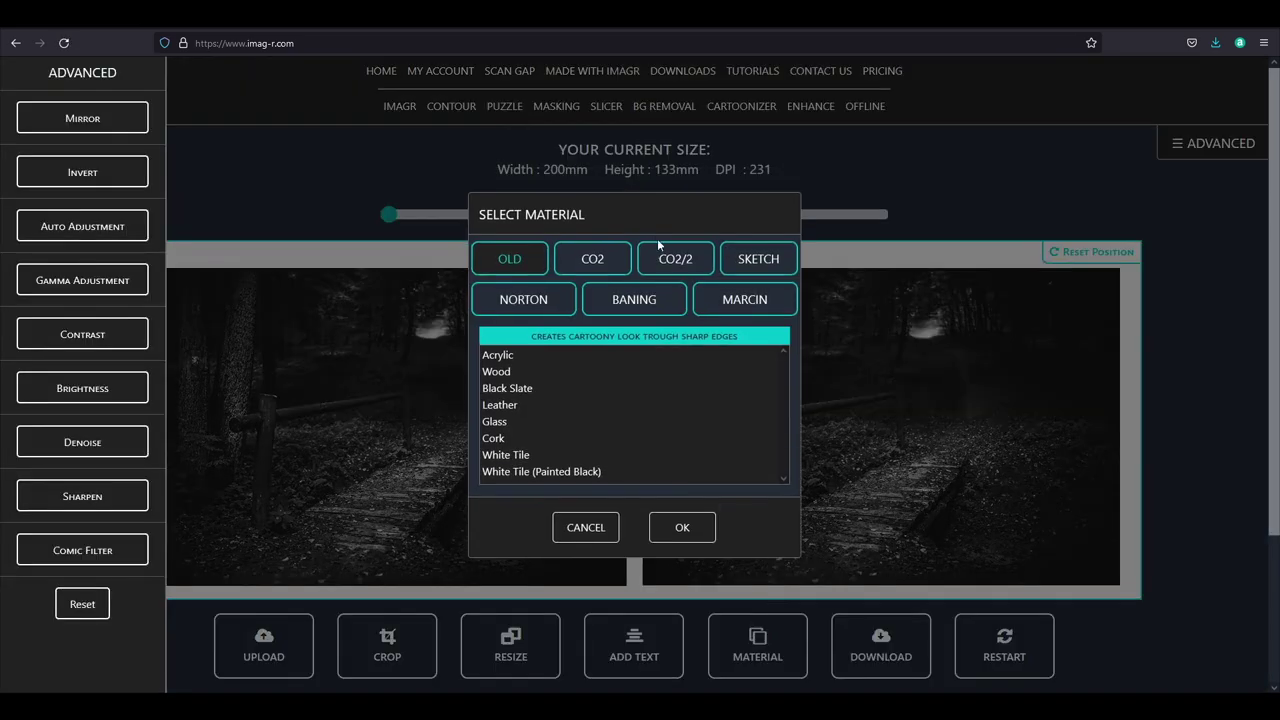
{"action": "left_click", "coordinate": [683, 260]}
{"action": "left_click", "coordinate": [544, 354]}
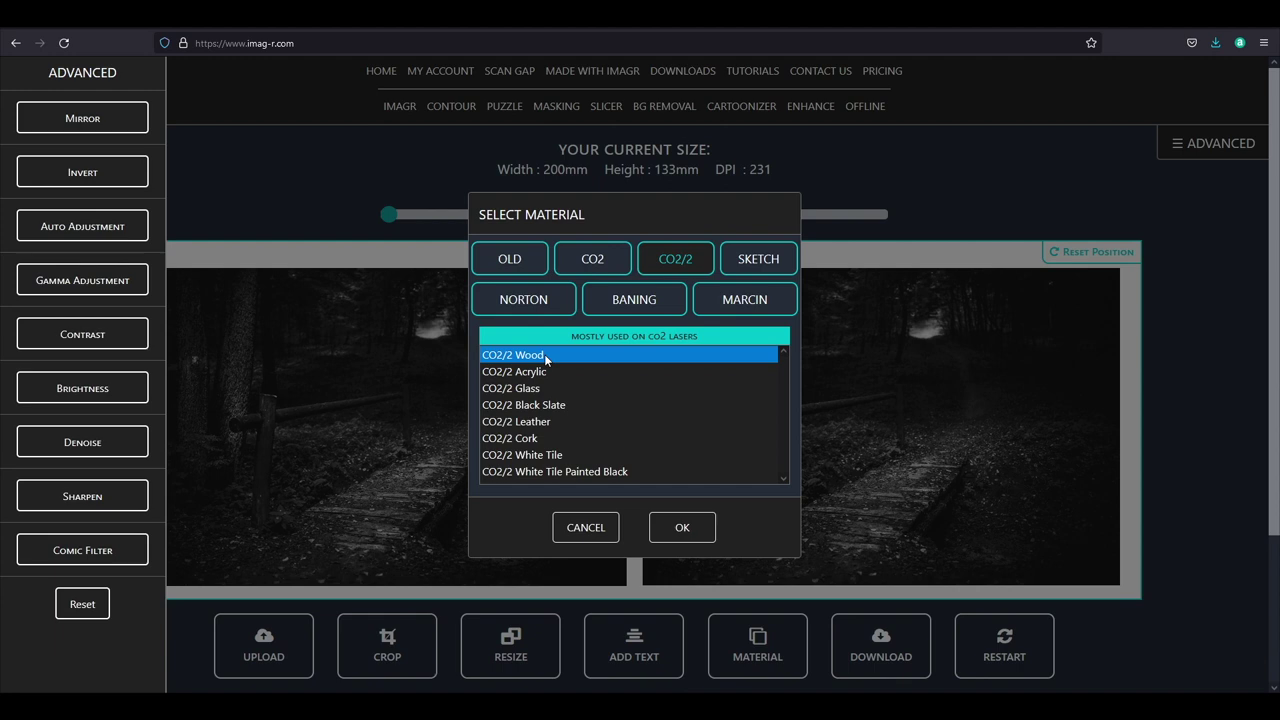
{"action": "left_click", "coordinate": [676, 535]}
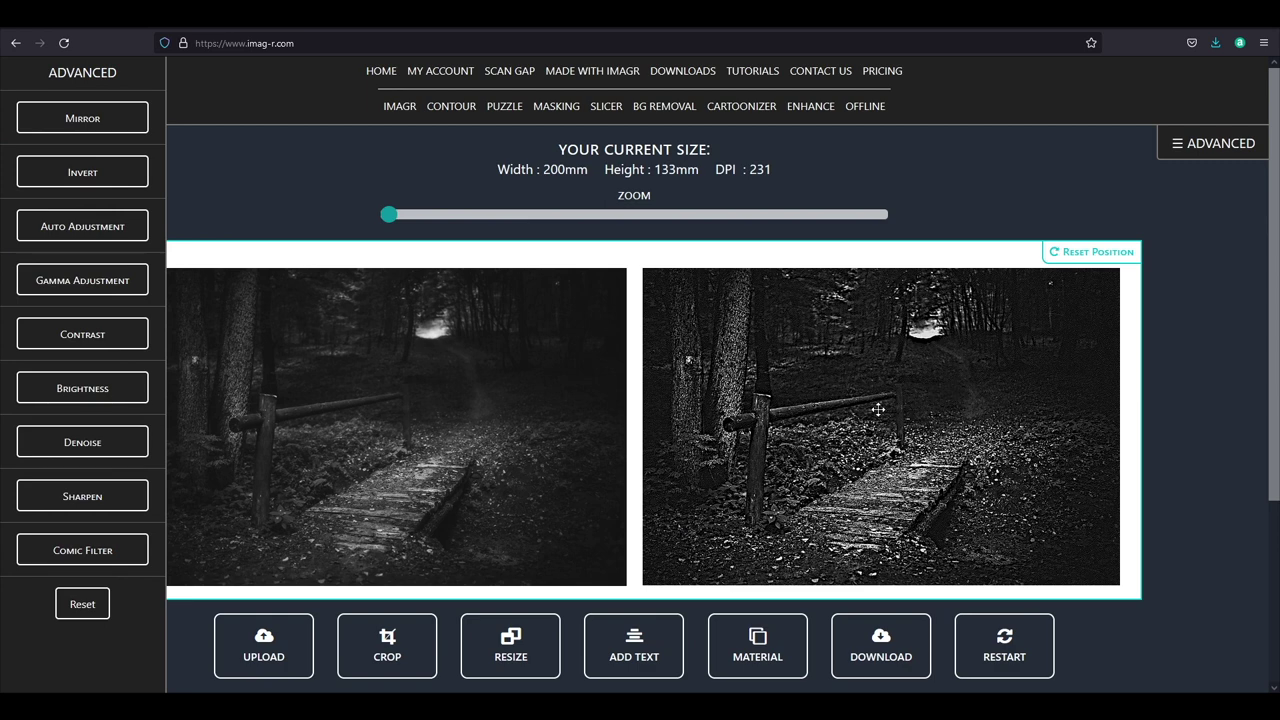
- Run auto adjustment on the photo, then apply denoise at strength 30
{"action": "left_click", "coordinate": [125, 231]}
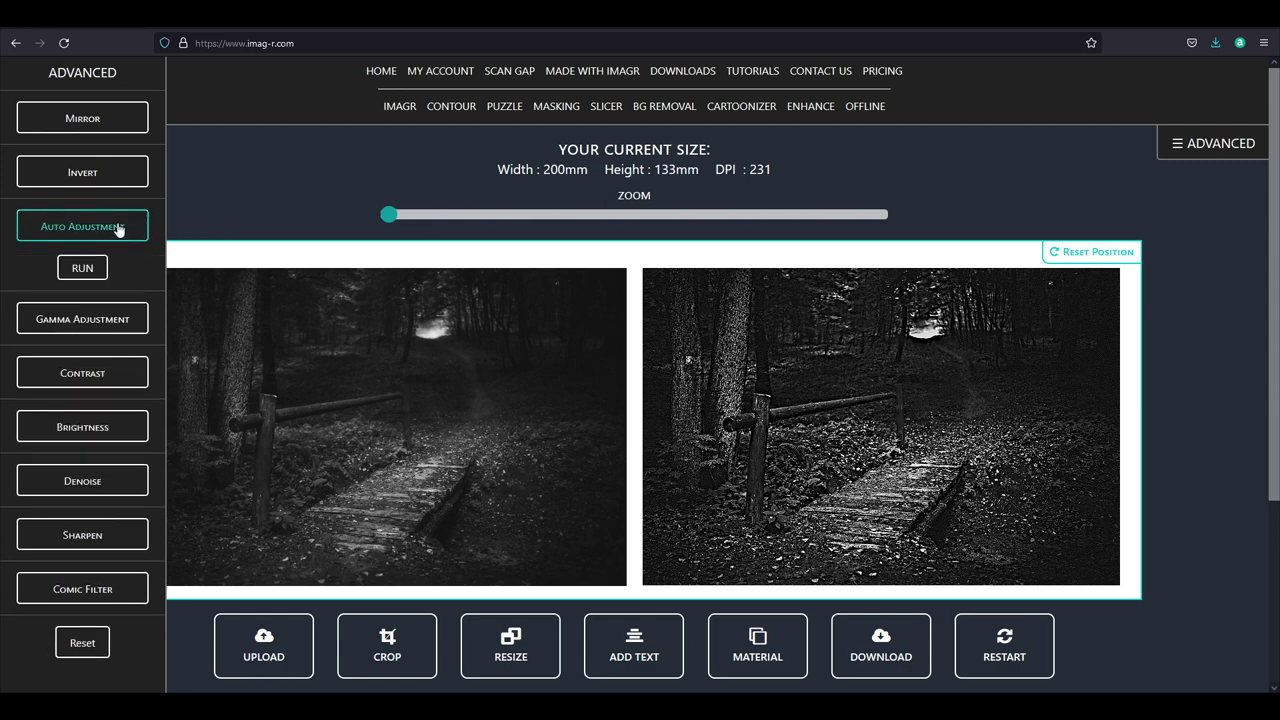
{"action": "left_click", "coordinate": [78, 272]}
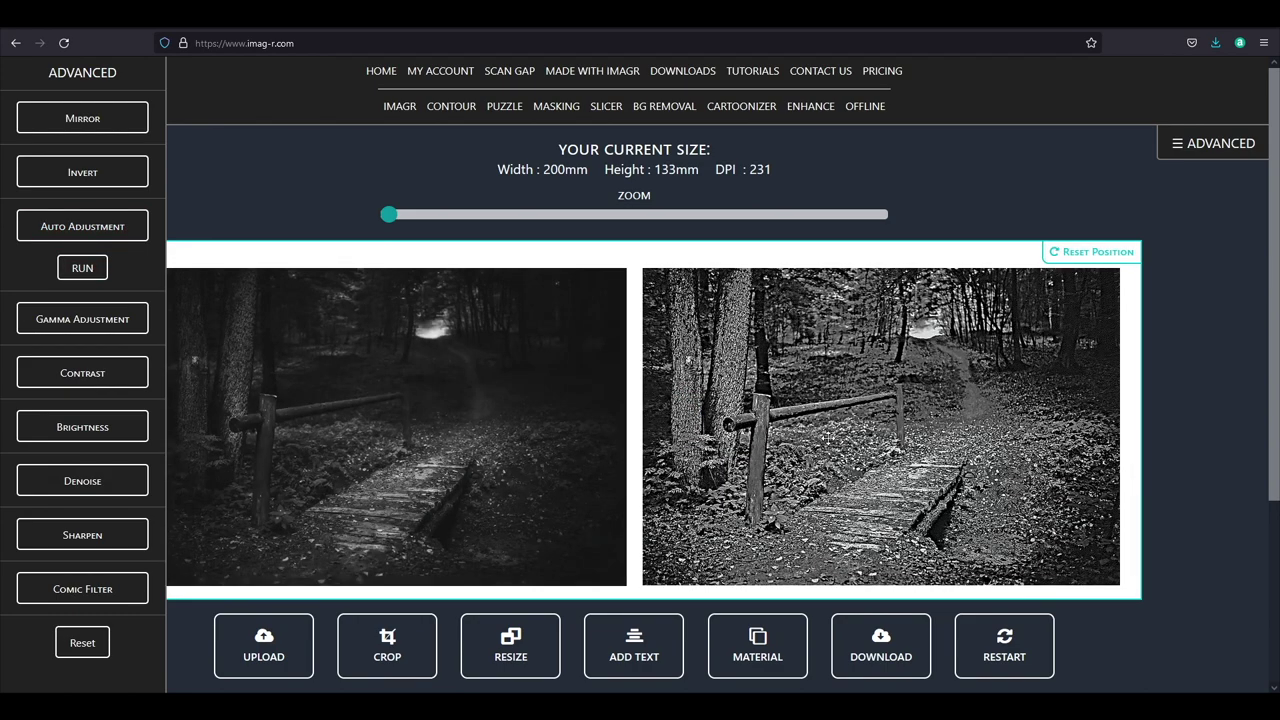
{"action": "scroll", "coordinate": [850, 530], "scroll_direction": "up", "scroll_amount": 5}
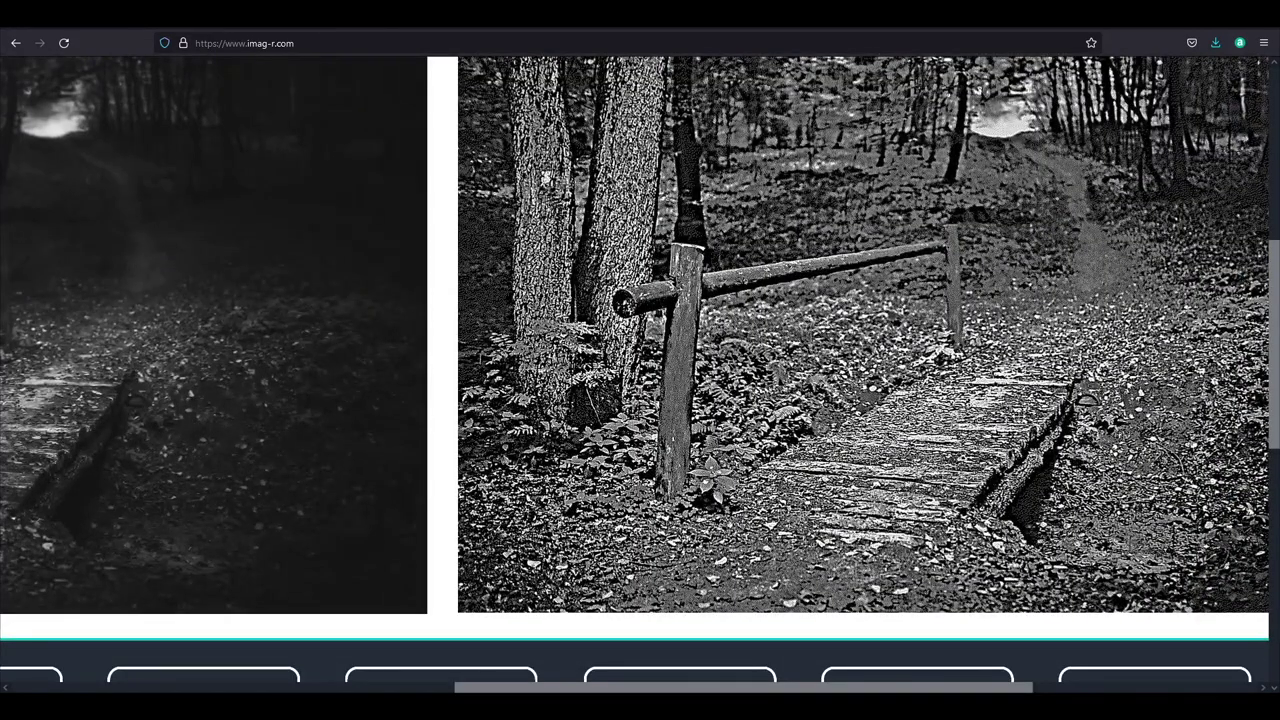
{"action": "scroll", "coordinate": [1020, 416], "scroll_direction": "down", "scroll_amount": 5}
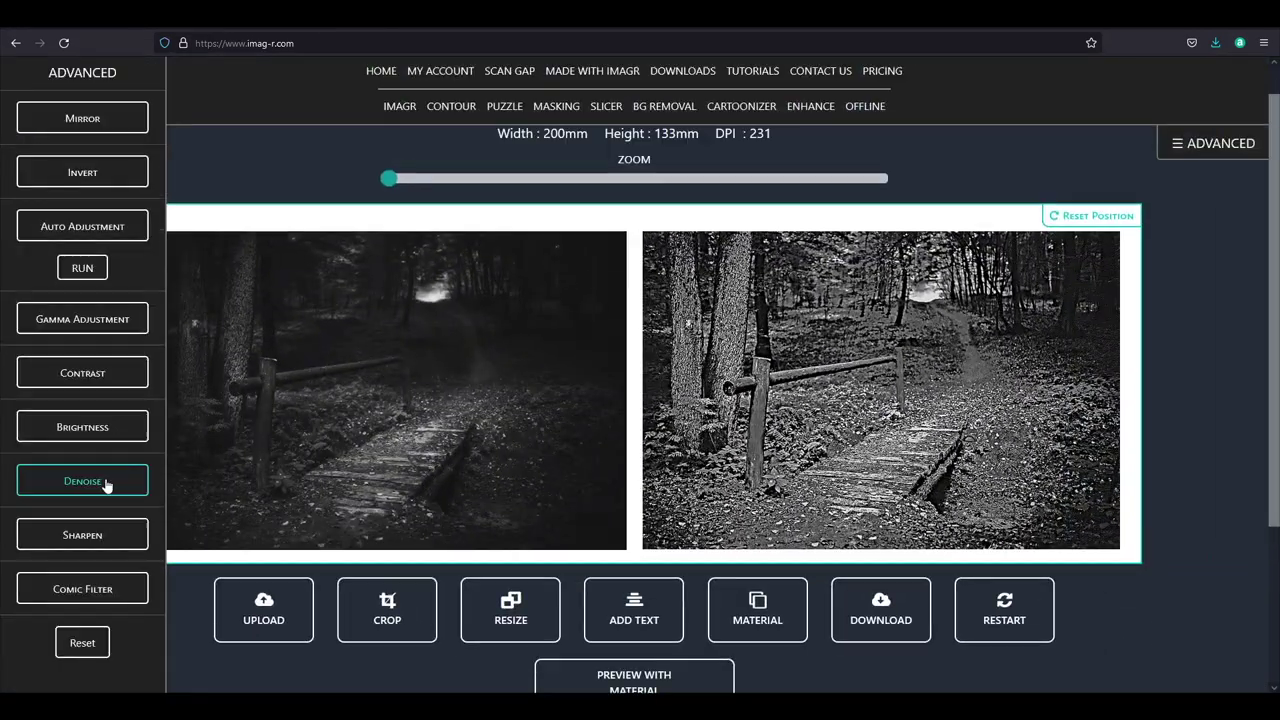
{"action": "left_click", "coordinate": [105, 484]}
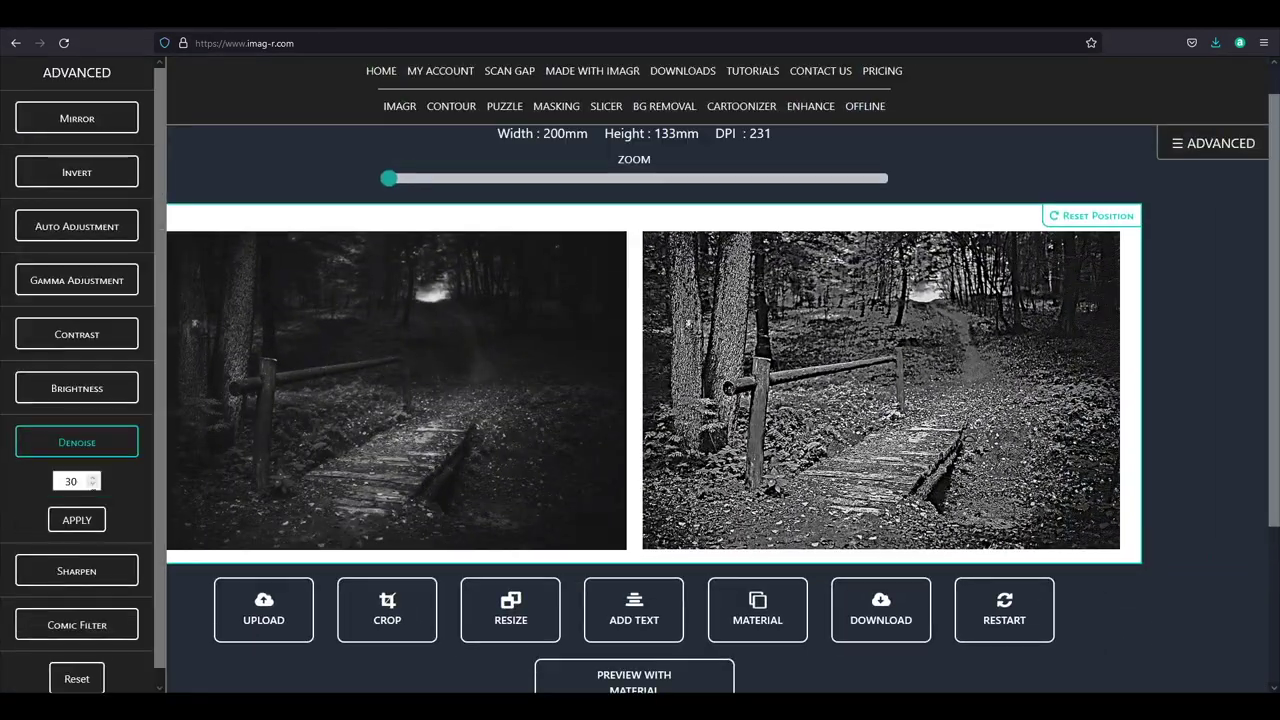
{"action": "left_click", "coordinate": [74, 526]}
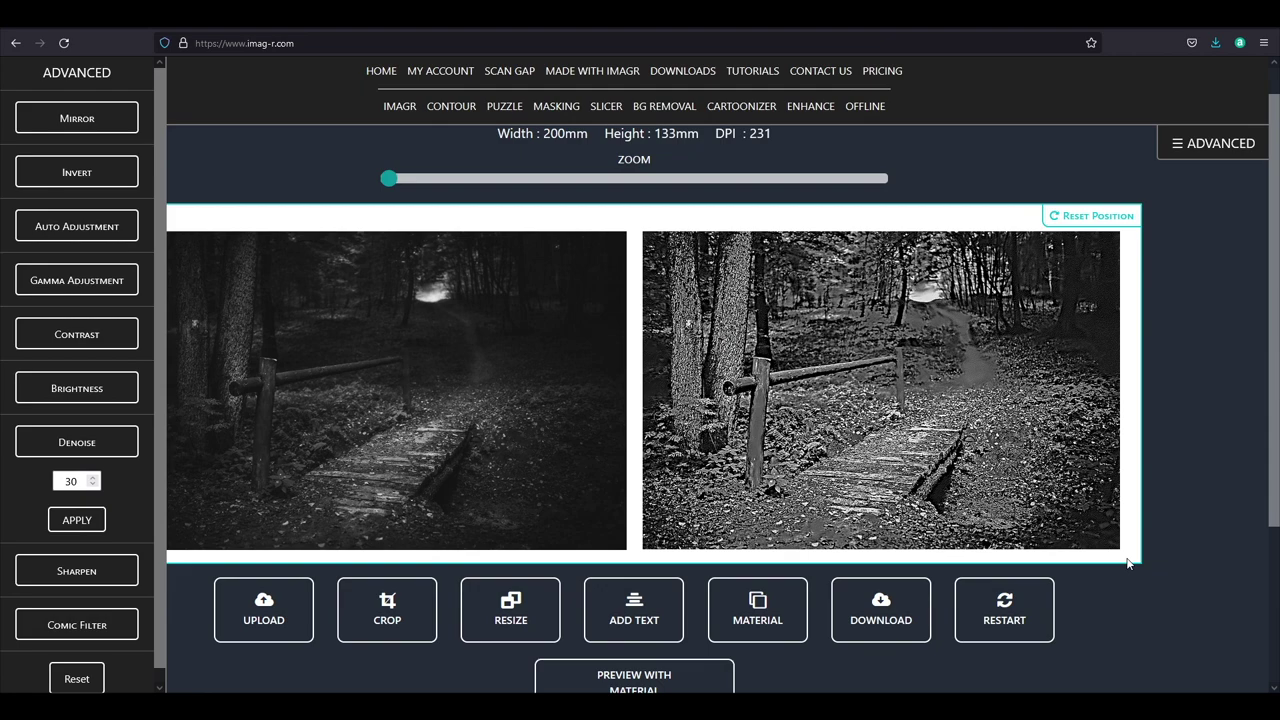
- Zoom in and pan to inspect detail, then reset both previews to the full photo
{"action": "left_click", "coordinate": [782, 178]}
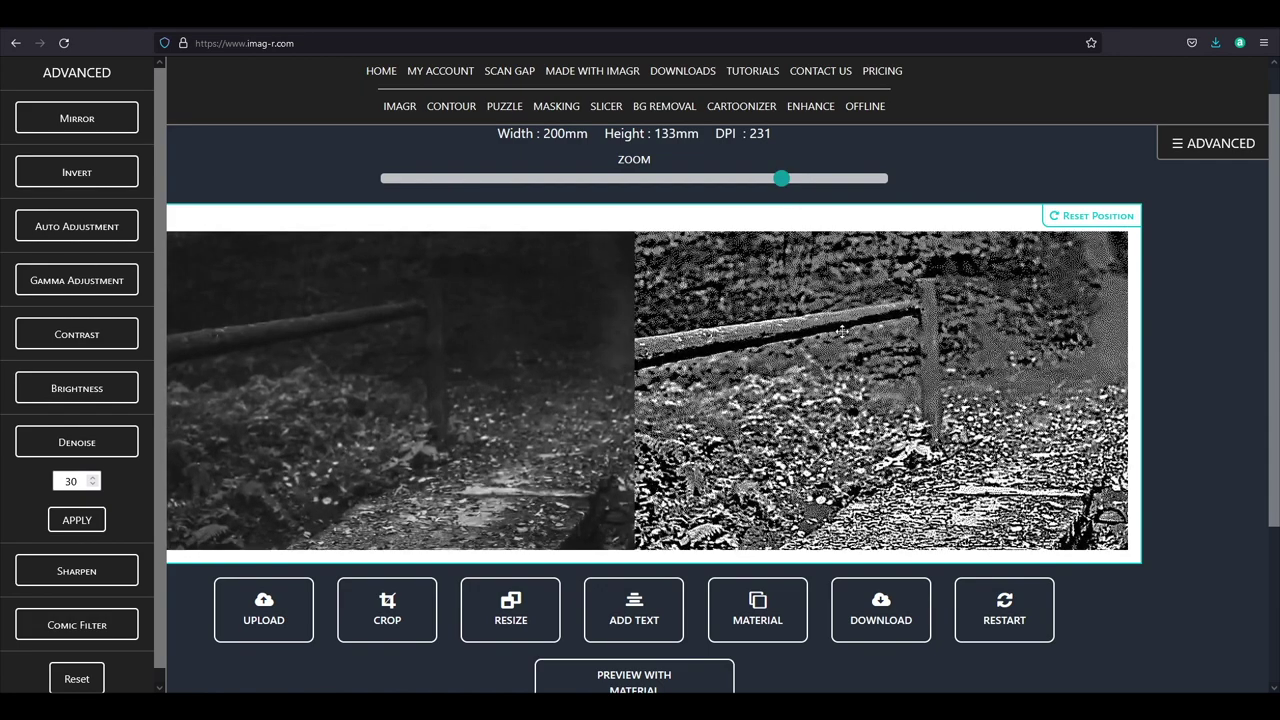
{"action": "left_click_drag", "start_coordinate": [842, 332], "coordinate": [1060, 290]}
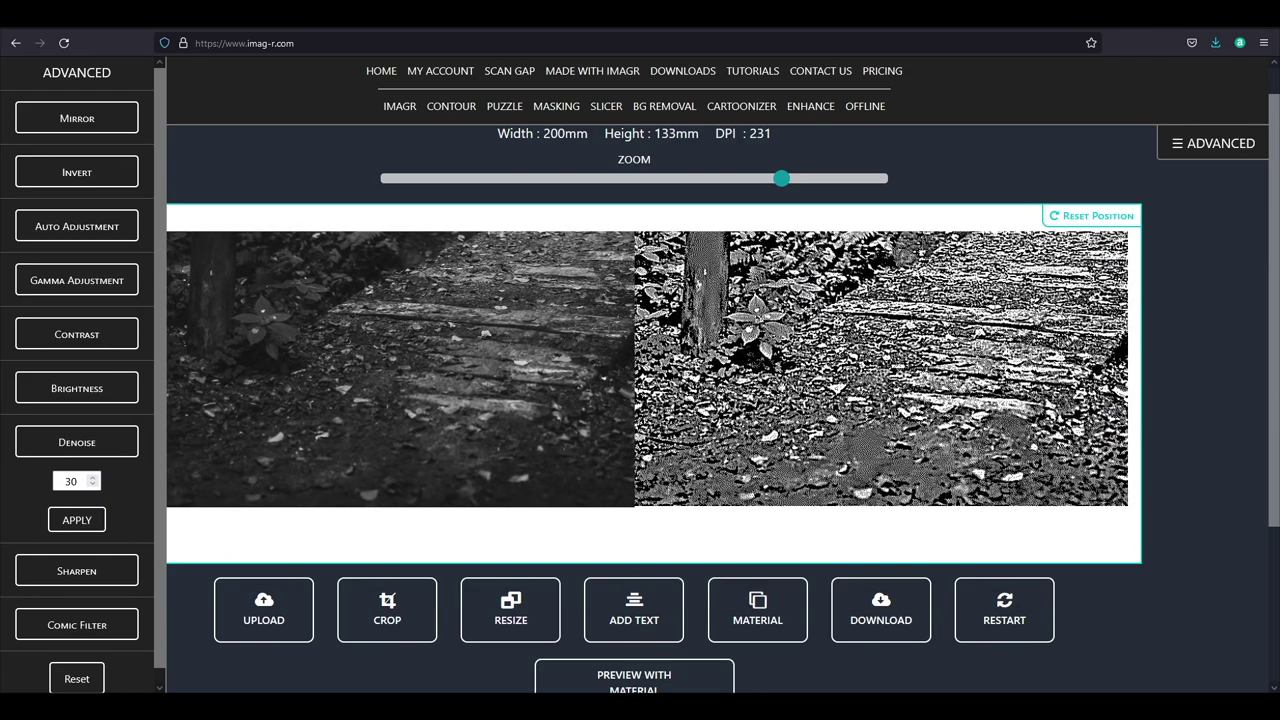
{"action": "left_click", "coordinate": [757, 181]}
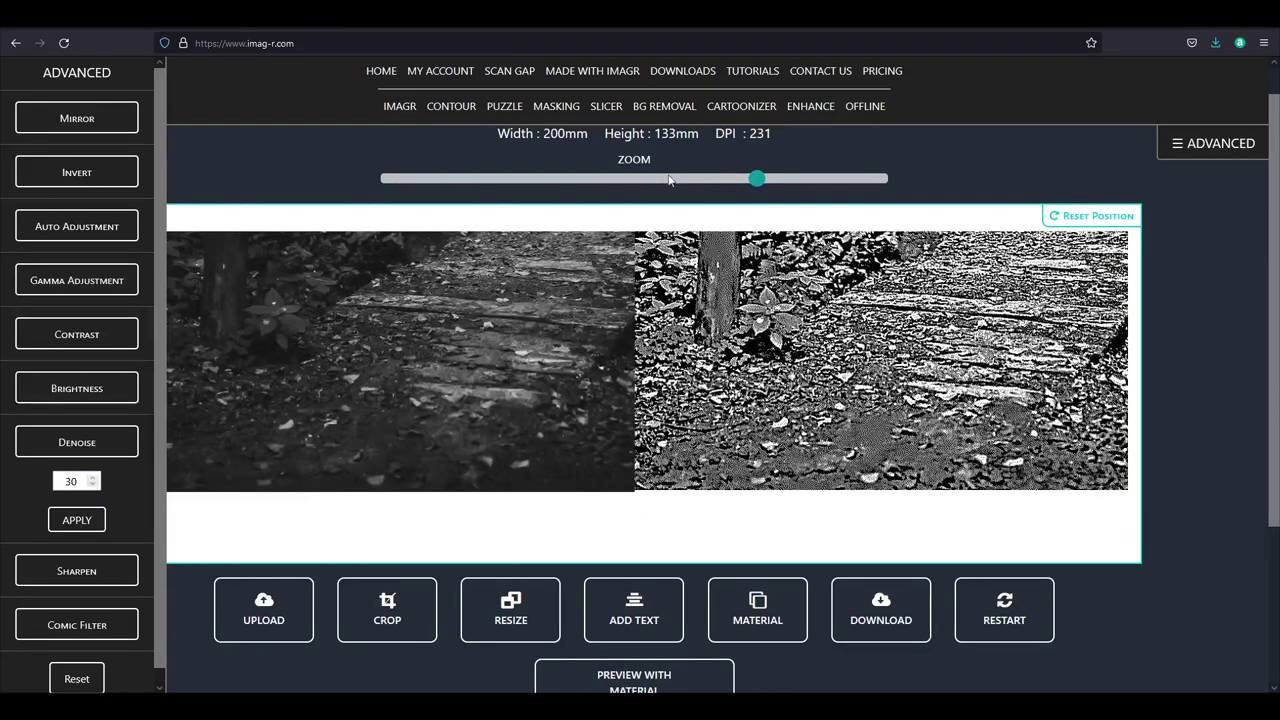
{"action": "left_click", "coordinate": [640, 181]}
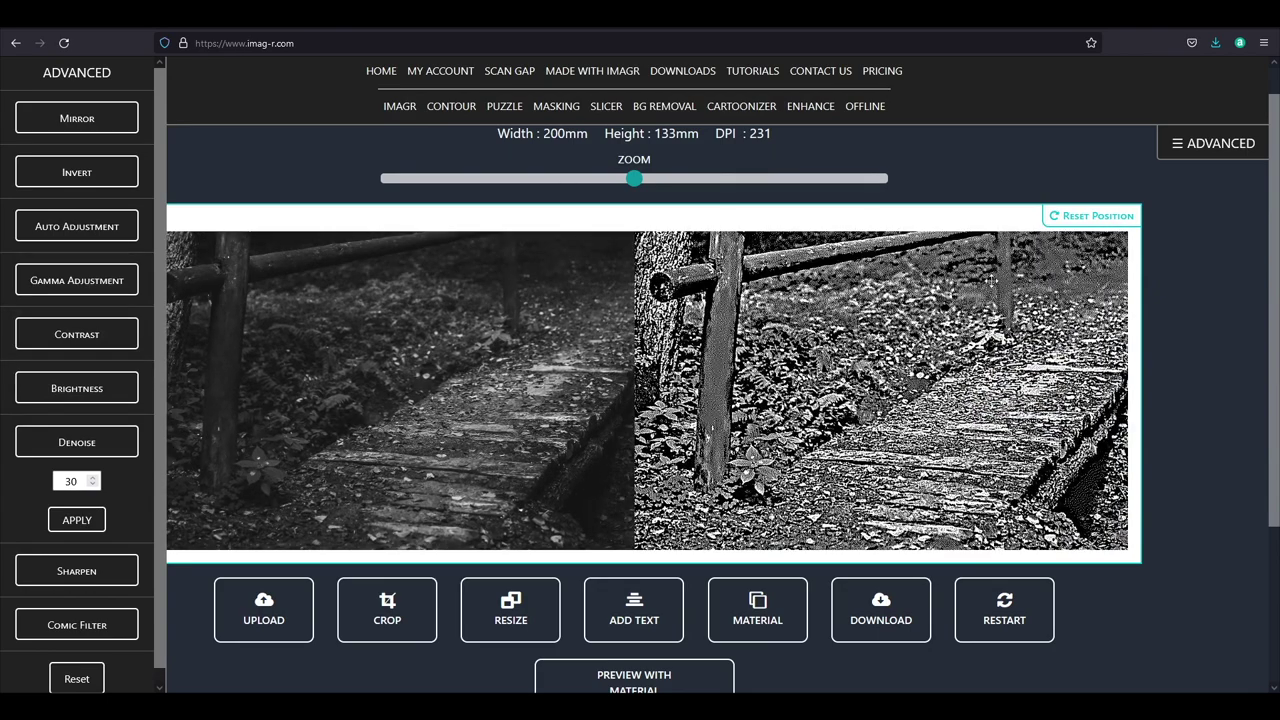
{"action": "left_click", "coordinate": [1092, 215]}
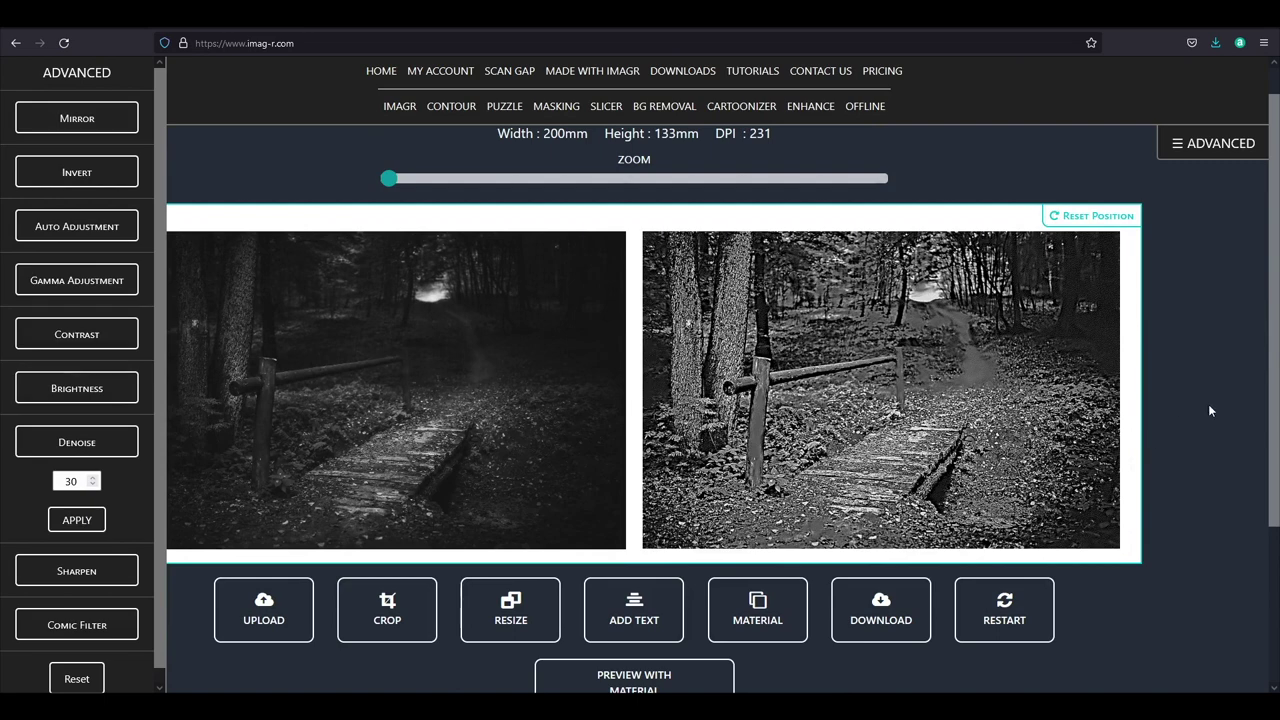
- Preview the forest engraving on wood, then close the preview
{"action": "scroll", "coordinate": [1208, 404], "scroll_direction": "down", "scroll_amount": 2}
{"action": "left_click", "coordinate": [688, 584]}
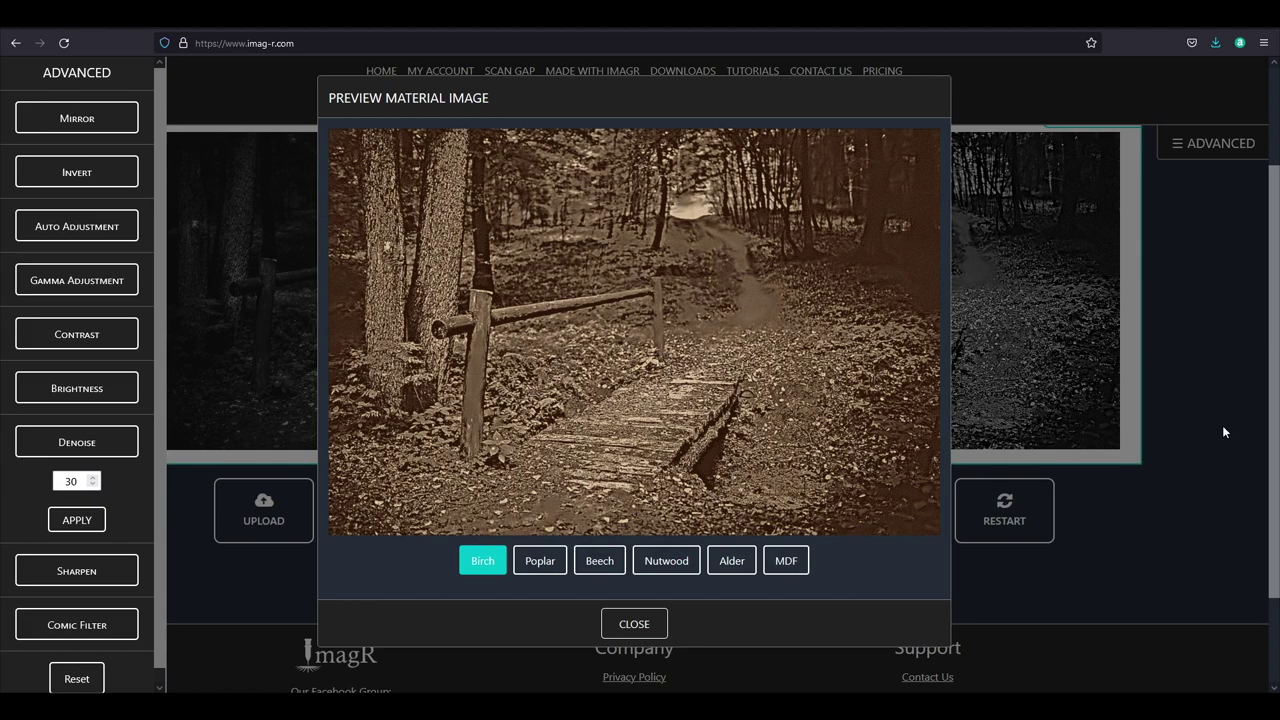
{"action": "left_click", "coordinate": [655, 623]}
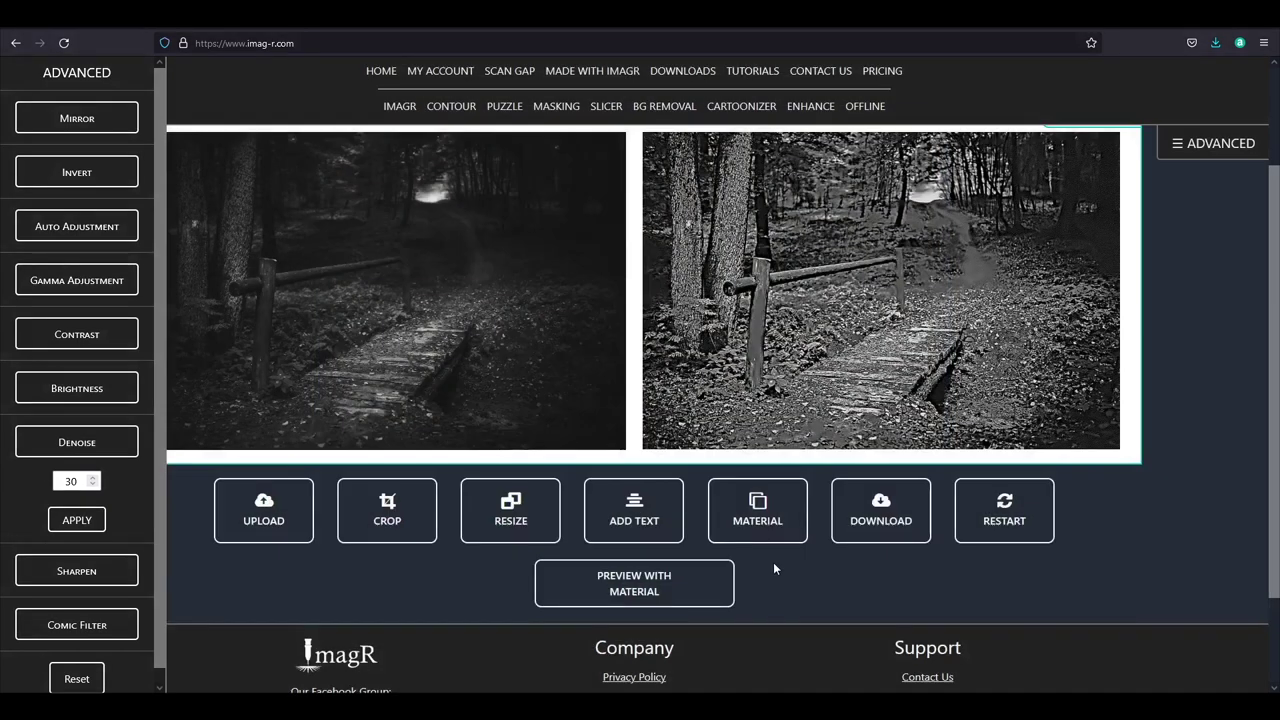
- Raise the gamma to 1,3 and preview the adjusted engraving on wood again
{"action": "scroll", "coordinate": [1152, 512], "scroll_direction": "up", "scroll_amount": 1}
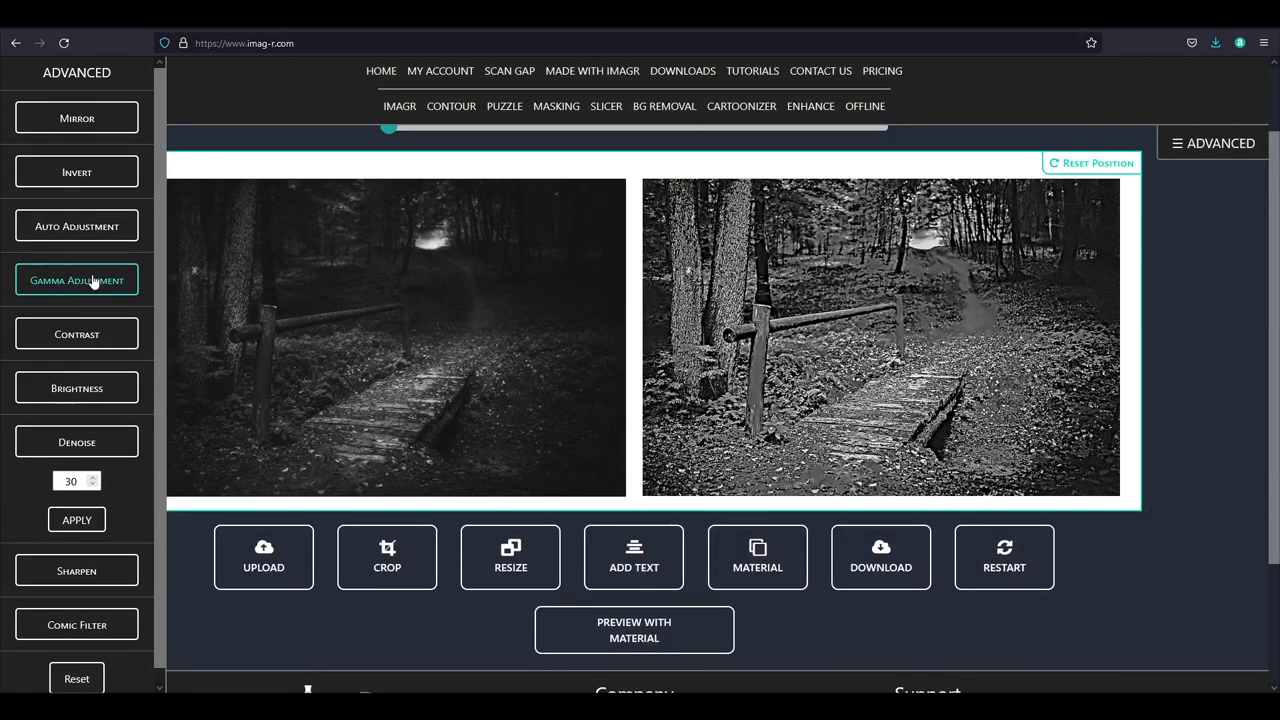
{"action": "left_click", "coordinate": [62, 280]}
{"action": "left_click", "coordinate": [62, 316]}
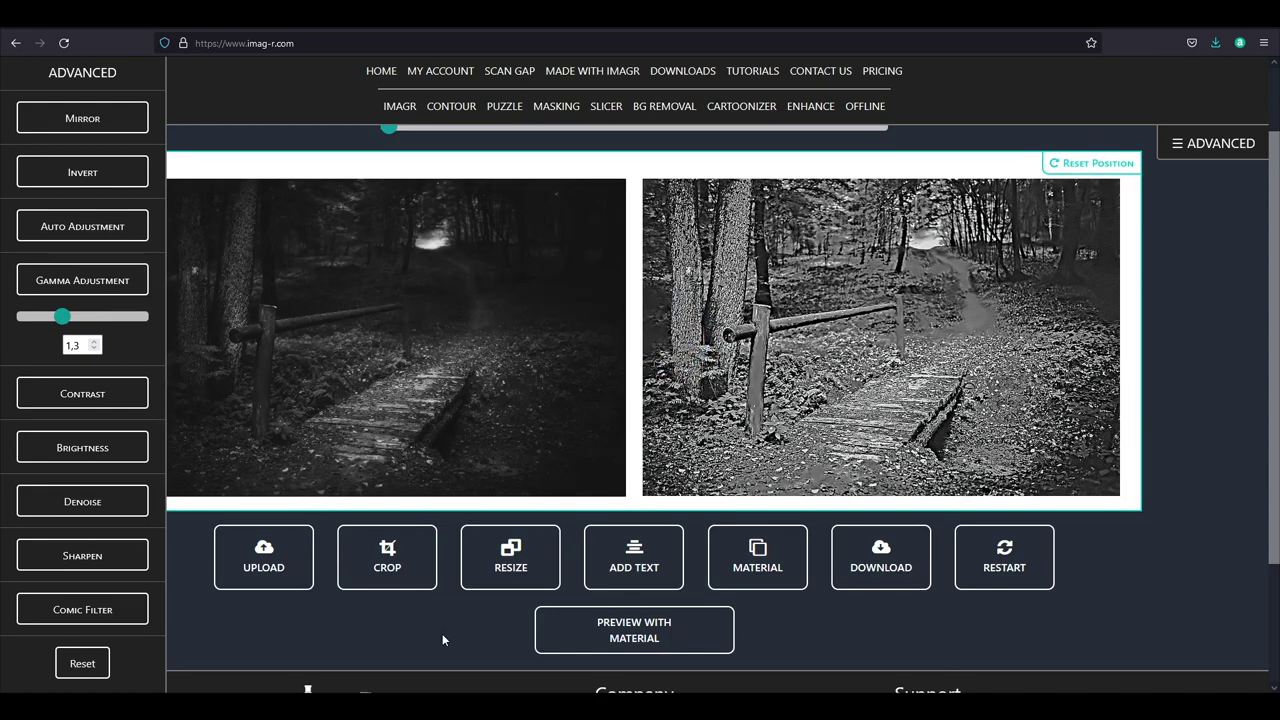
{"action": "left_click", "coordinate": [564, 630]}
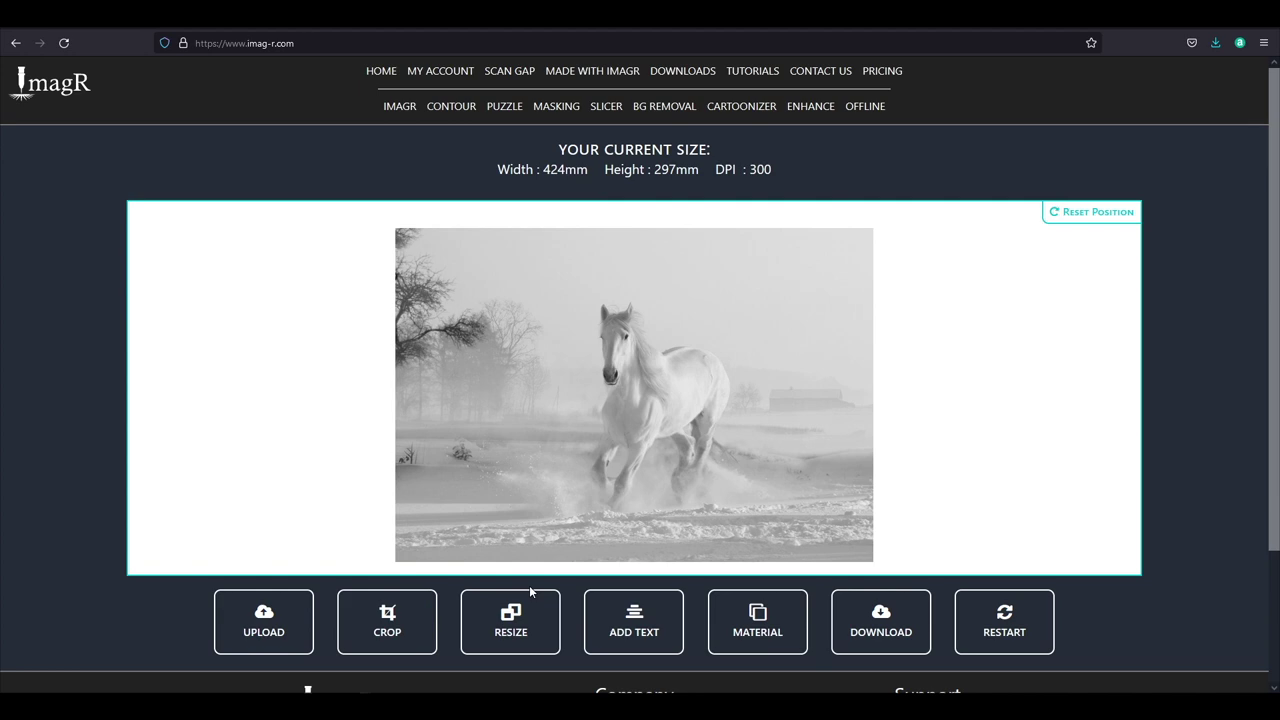
- Resize the horse photo to 200 × 140 mm at 231 DPI
{"action": "left_click", "coordinate": [515, 610]}
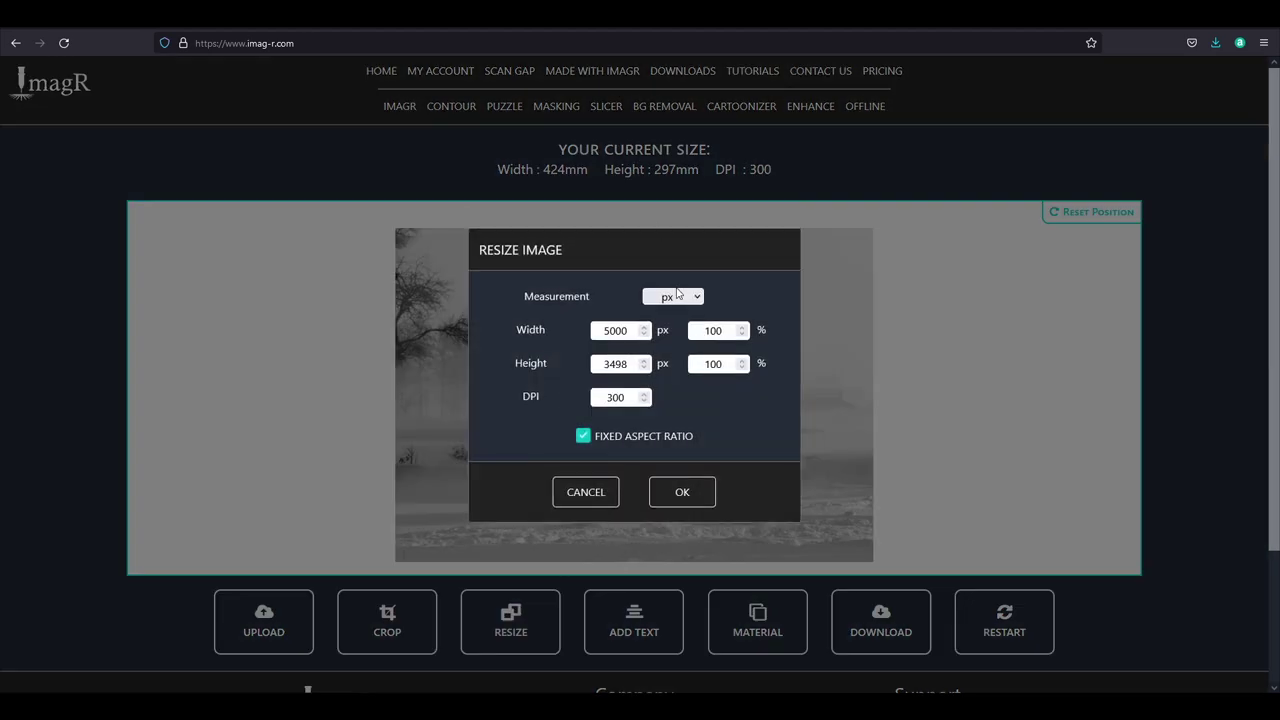
{"action": "left_click", "coordinate": [676, 297]}
{"action": "left_click", "coordinate": [656, 361]}
{"action": "double_click", "coordinate": [616, 330]}
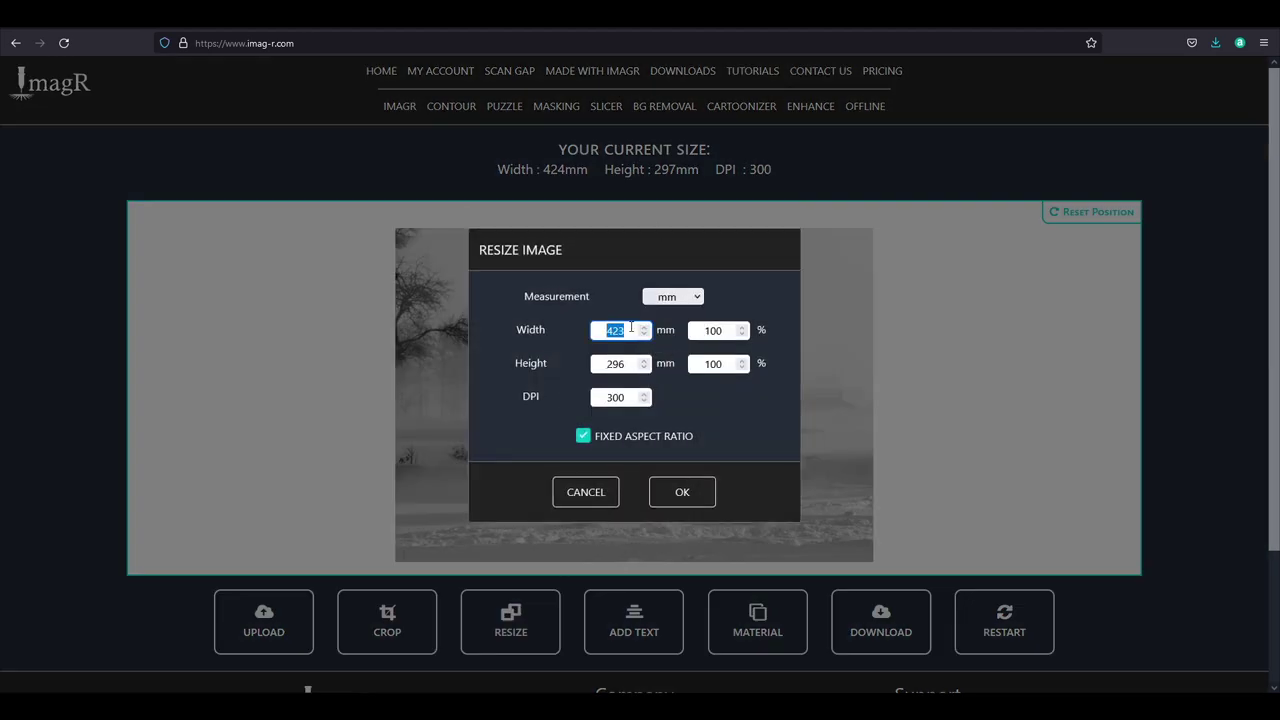
{"action": "type", "text": "200"}
{"action": "key", "text": "Tab"}
{"action": "key", "text": "Tab"}
{"action": "type", "text": "2"}
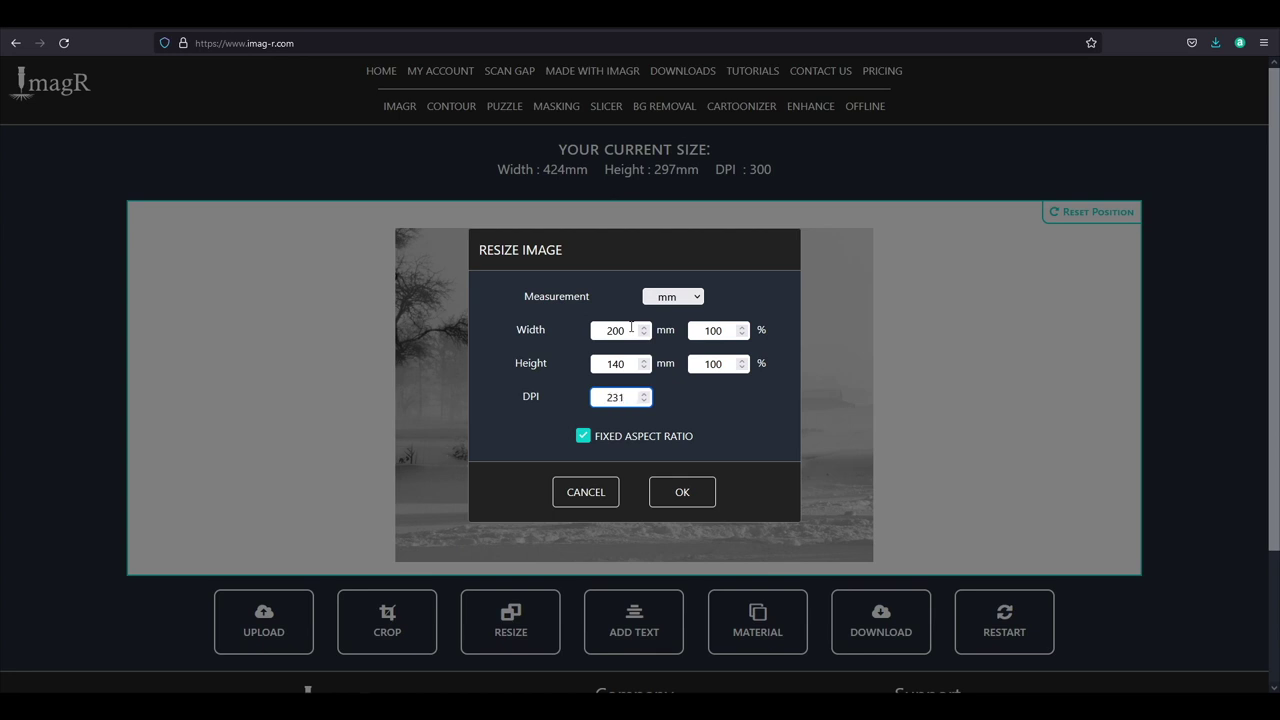
{"action": "left_click", "coordinate": [682, 491]}
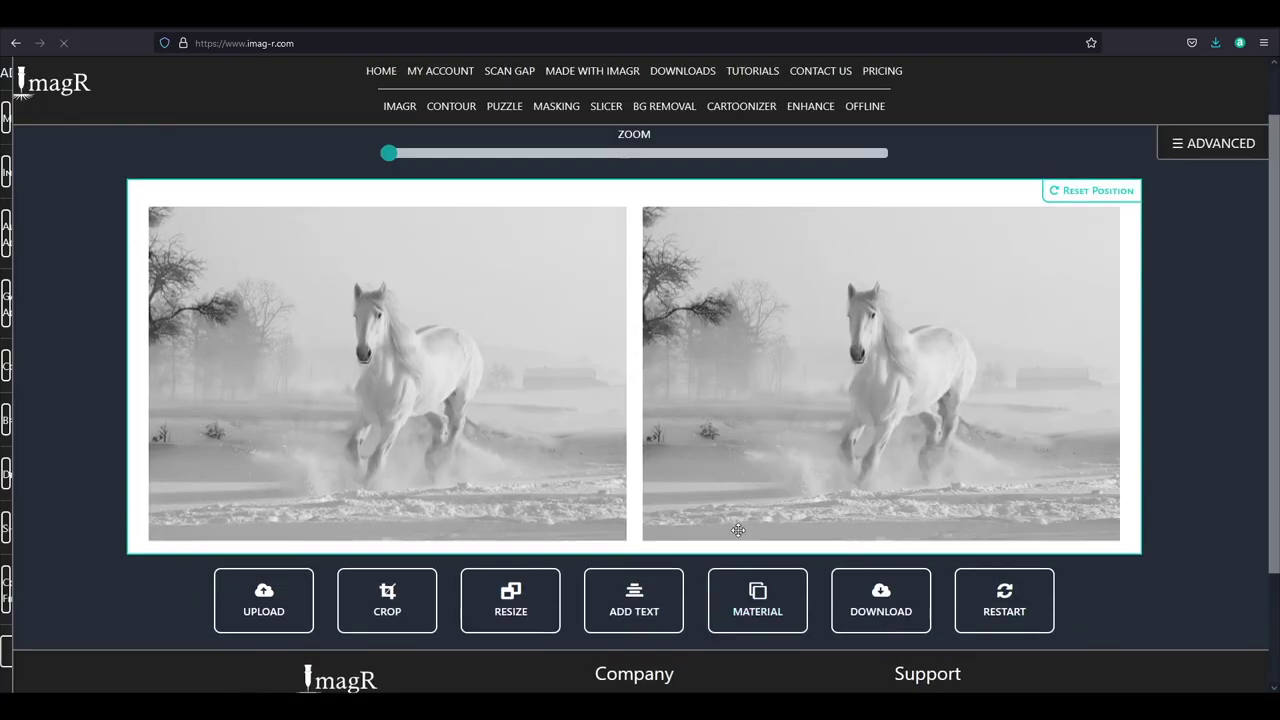
- Process the horse engraving with the Norton Wood material
{"action": "left_click", "coordinate": [743, 585]}
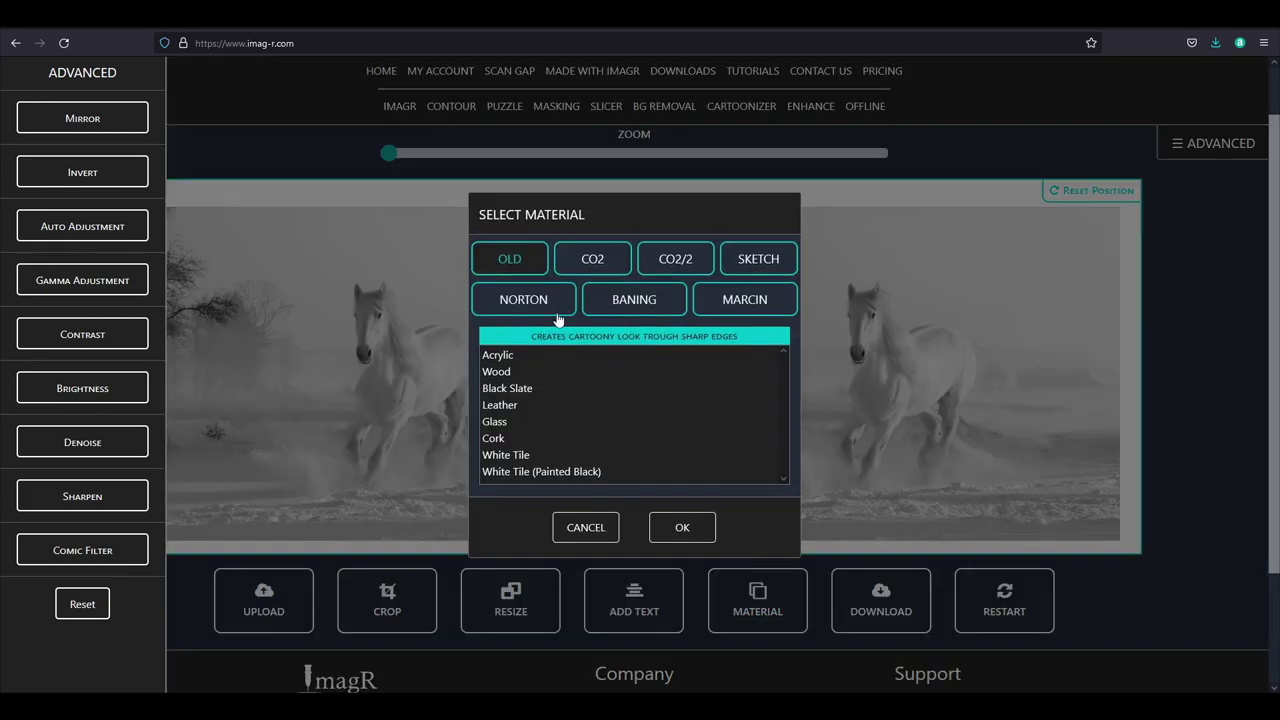
{"action": "left_click", "coordinate": [545, 305]}
{"action": "left_click", "coordinate": [538, 355]}
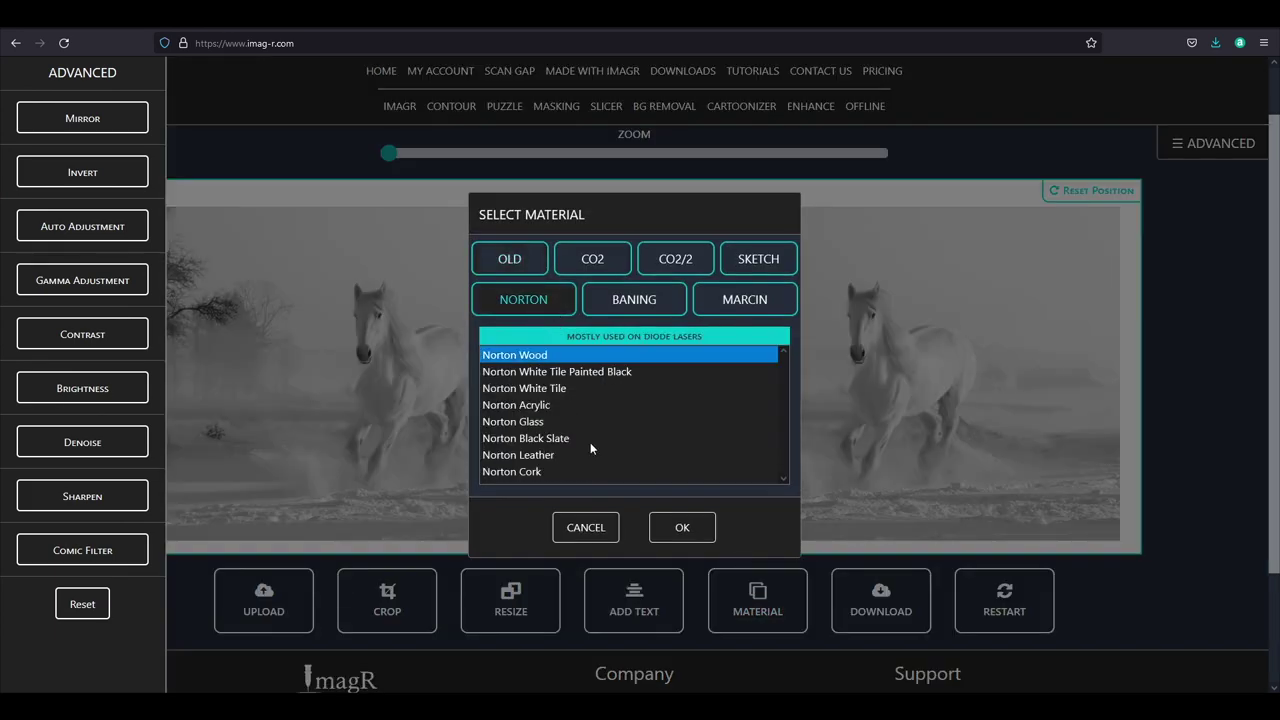
{"action": "left_click", "coordinate": [684, 527]}
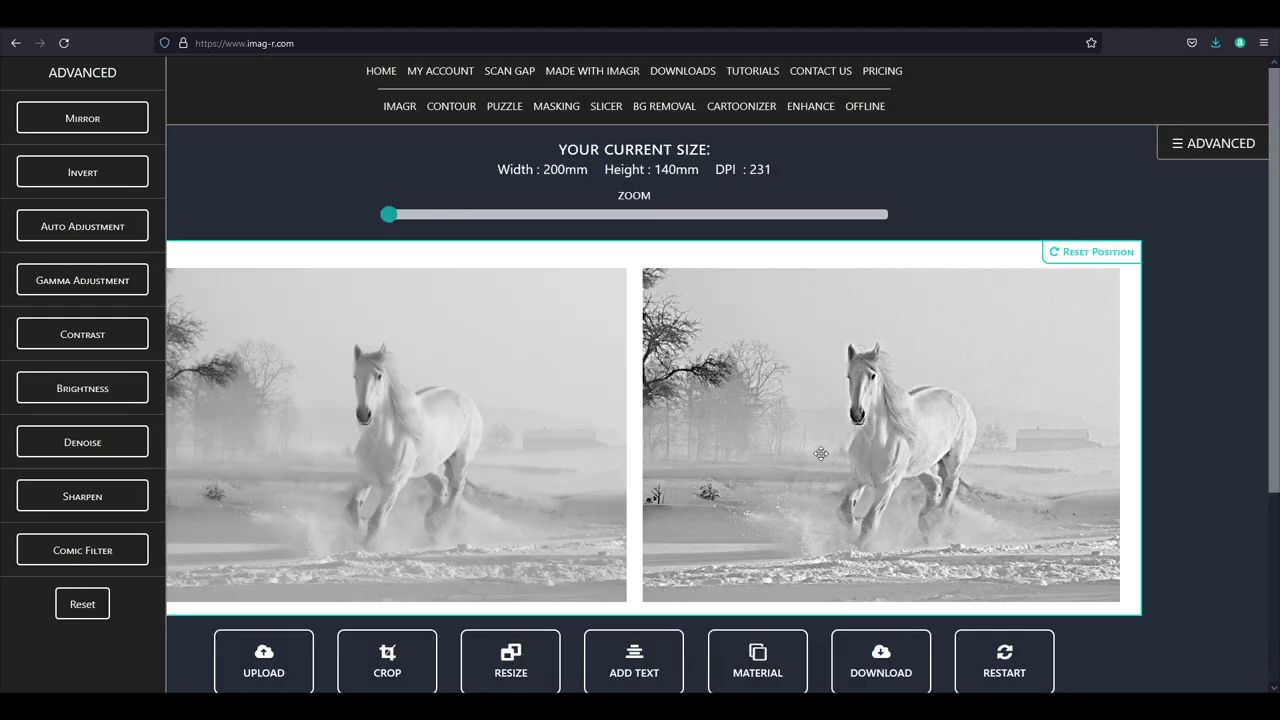
- Run auto adjustment on the horse photo
{"action": "scroll", "coordinate": [884, 406], "scroll_direction": "down", "scroll_amount": 2}
{"action": "scroll", "coordinate": [884, 406], "scroll_direction": "up", "scroll_amount": 1}
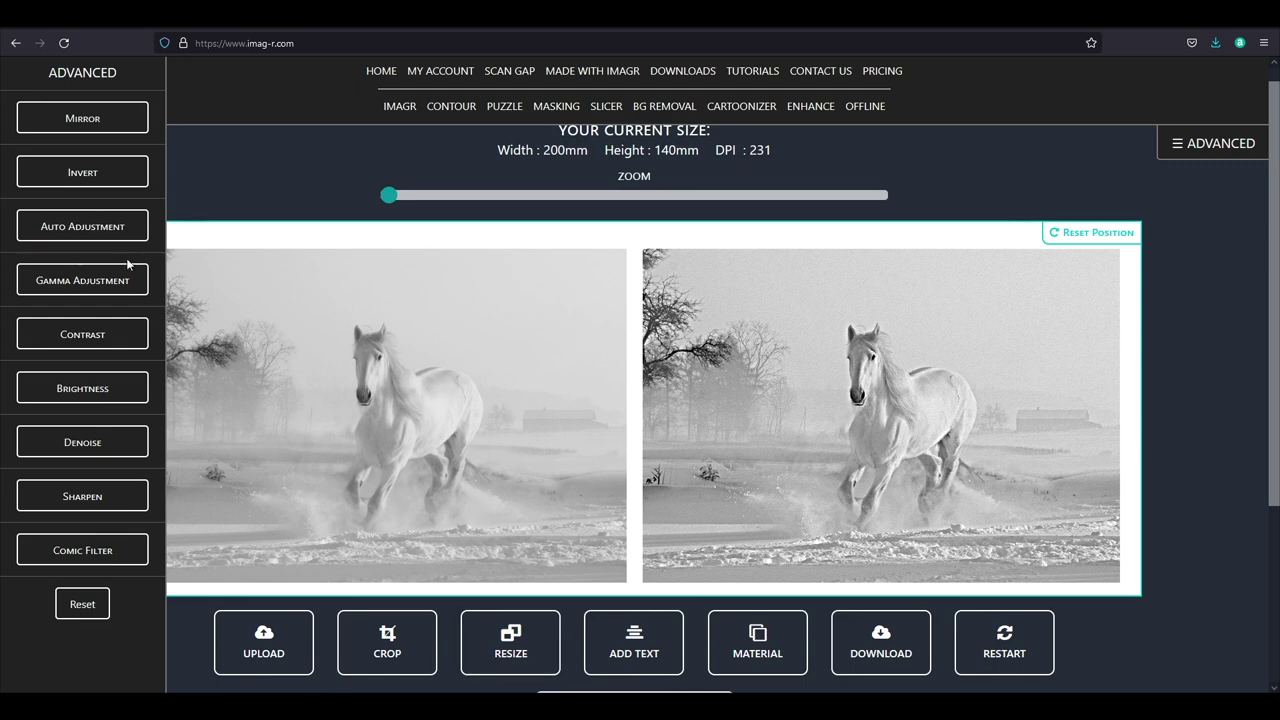
{"action": "left_click", "coordinate": [64, 236]}
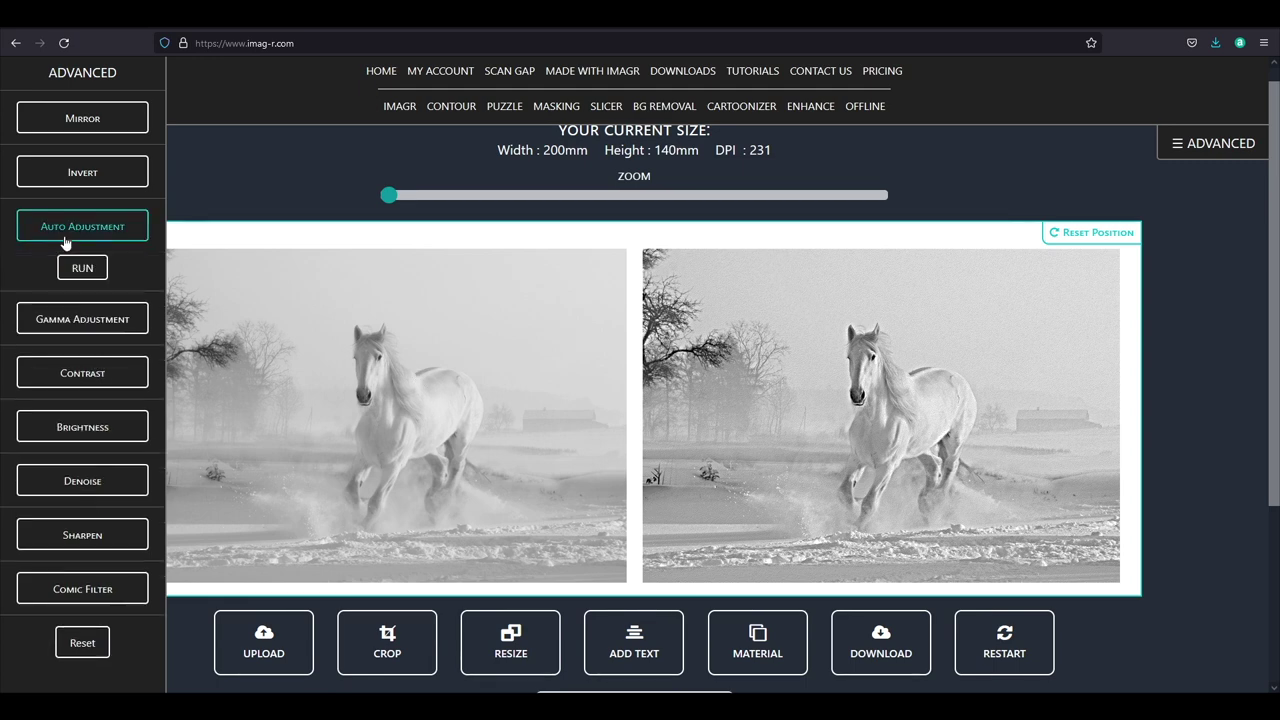
{"action": "left_click", "coordinate": [84, 272]}
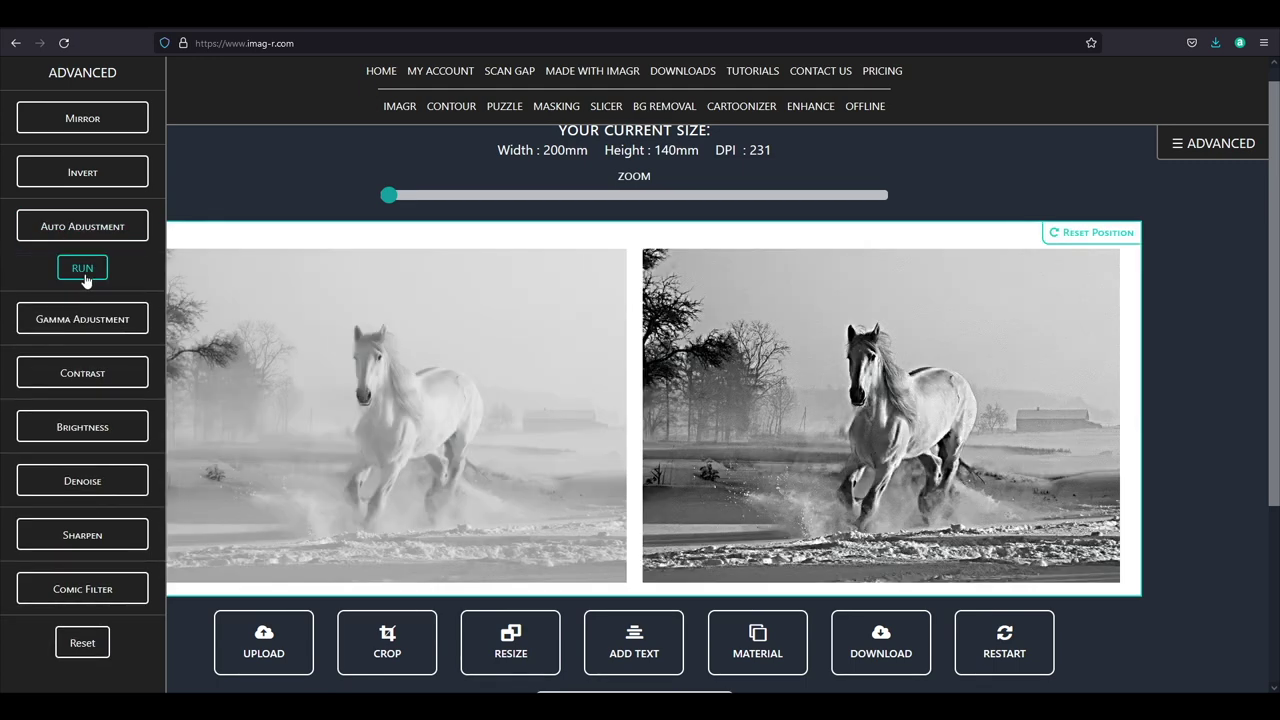
- Set the horse photo's brightness to 15
{"action": "left_click", "coordinate": [94, 427]}
{"action": "left_click", "coordinate": [75, 453]}
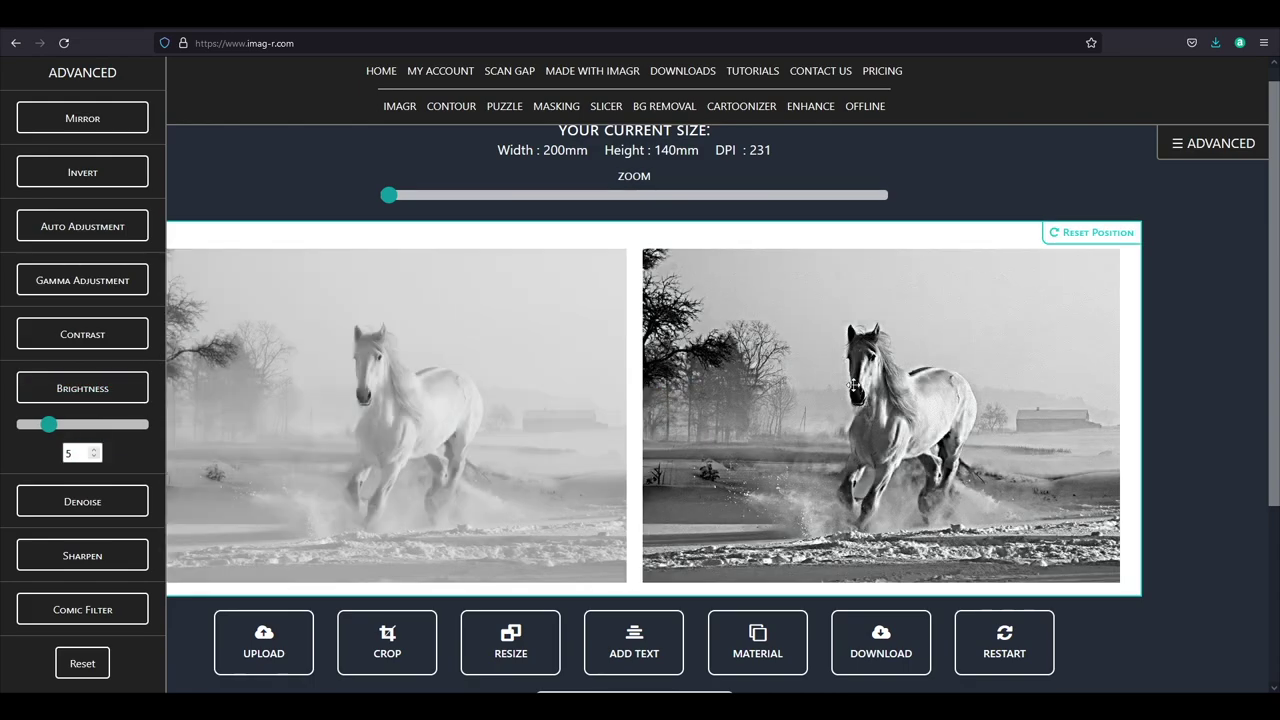
{"action": "scroll", "coordinate": [958, 402], "scroll_direction": "up", "scroll_amount": 3}
{"action": "scroll", "coordinate": [974, 406], "scroll_direction": "up", "scroll_amount": 2}
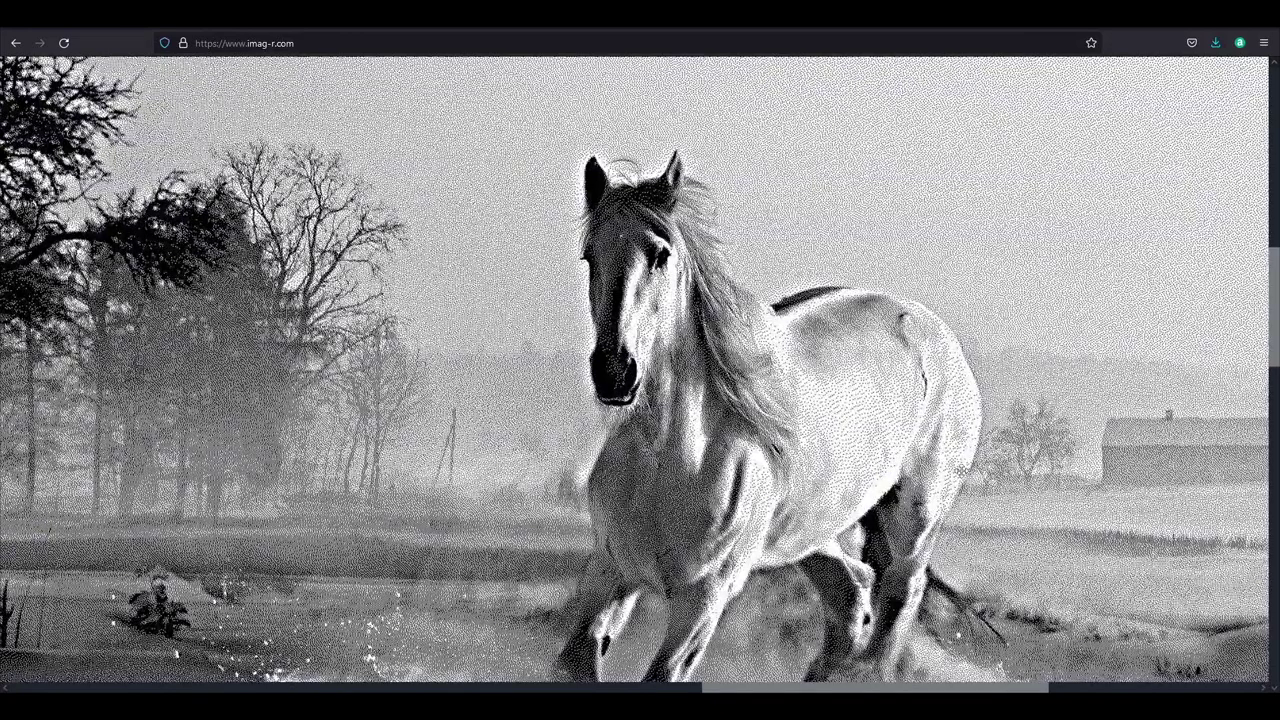
{"action": "scroll", "coordinate": [876, 388], "scroll_direction": "down", "scroll_amount": 5}
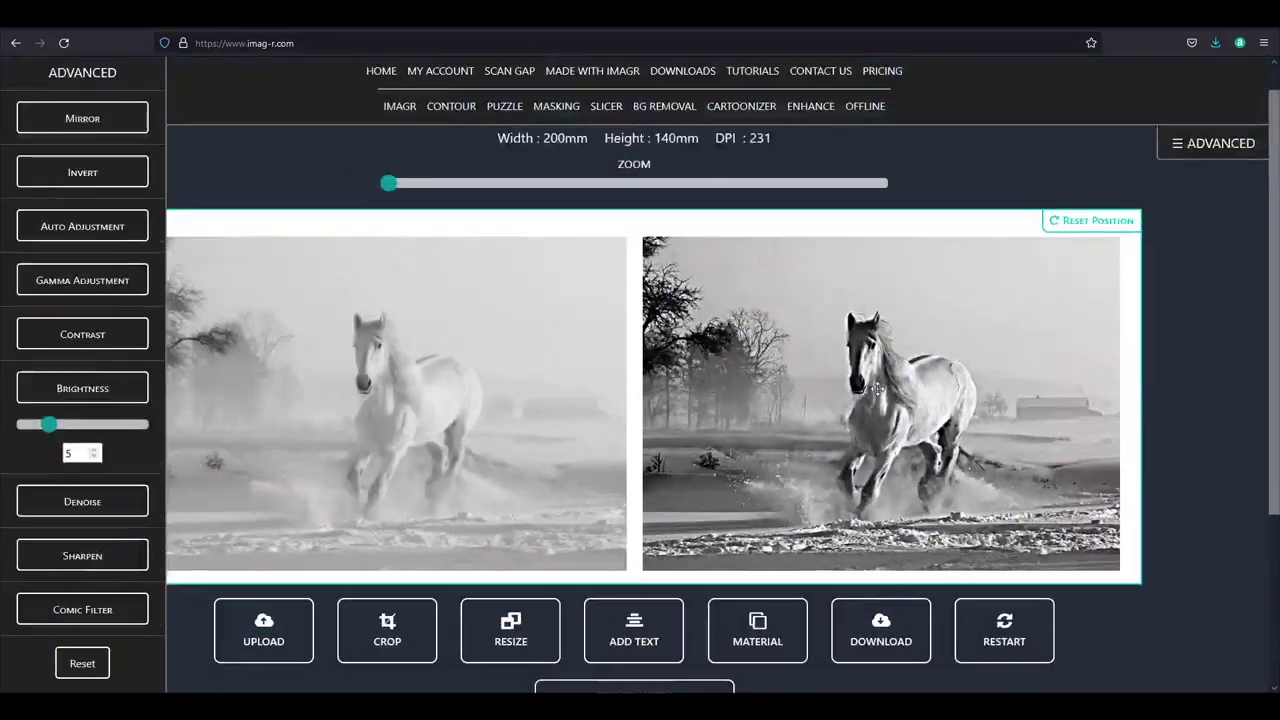
{"action": "left_click", "coordinate": [71, 453]}
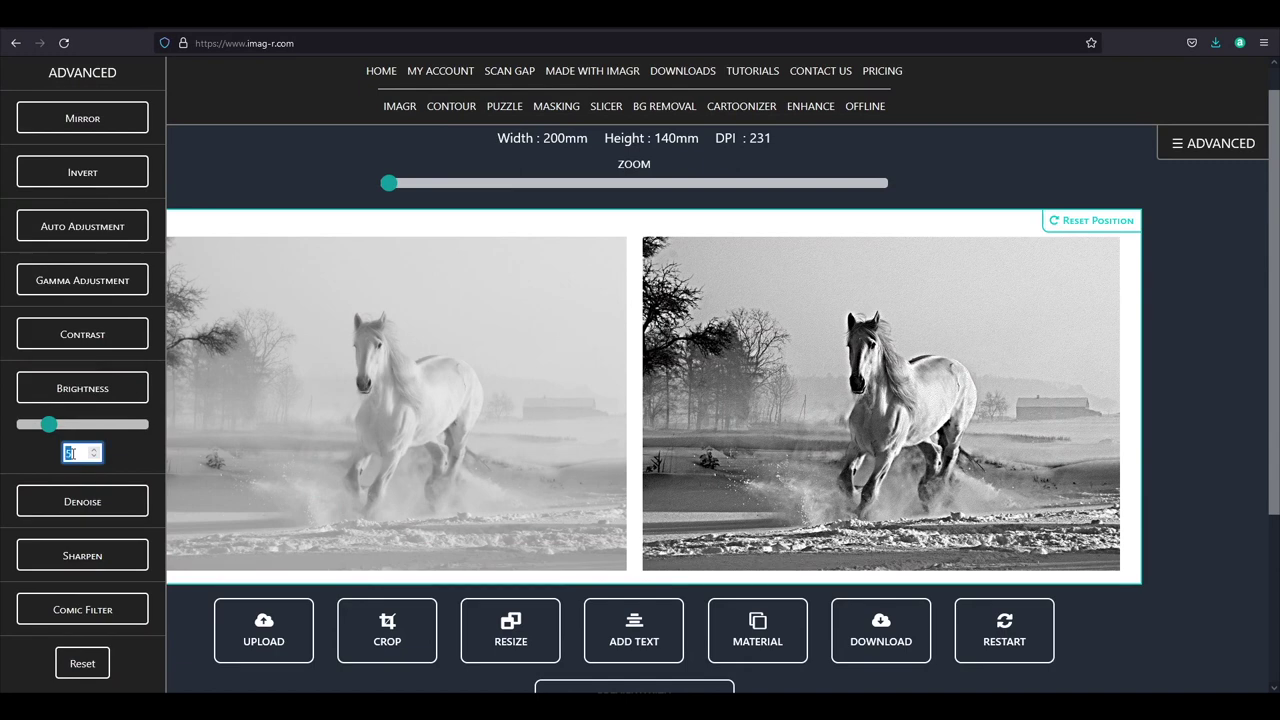
{"action": "type", "text": "15"}
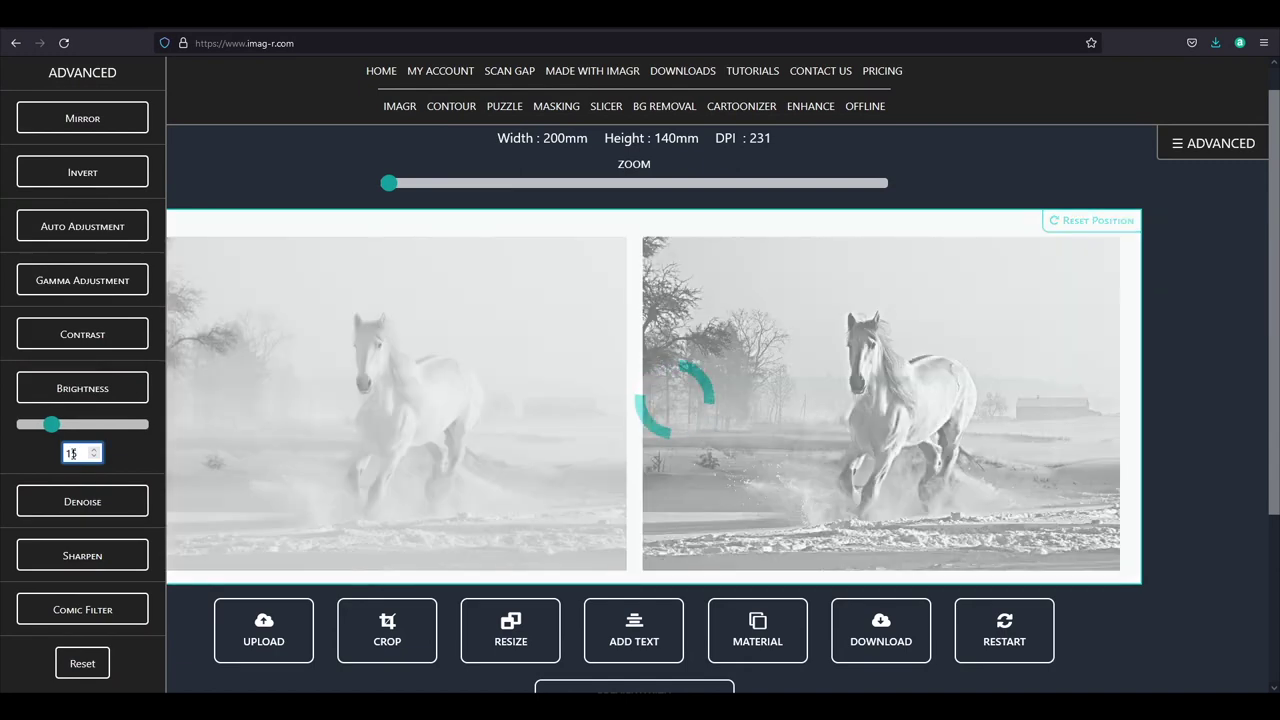
{"action": "left_click", "coordinate": [127, 459]}
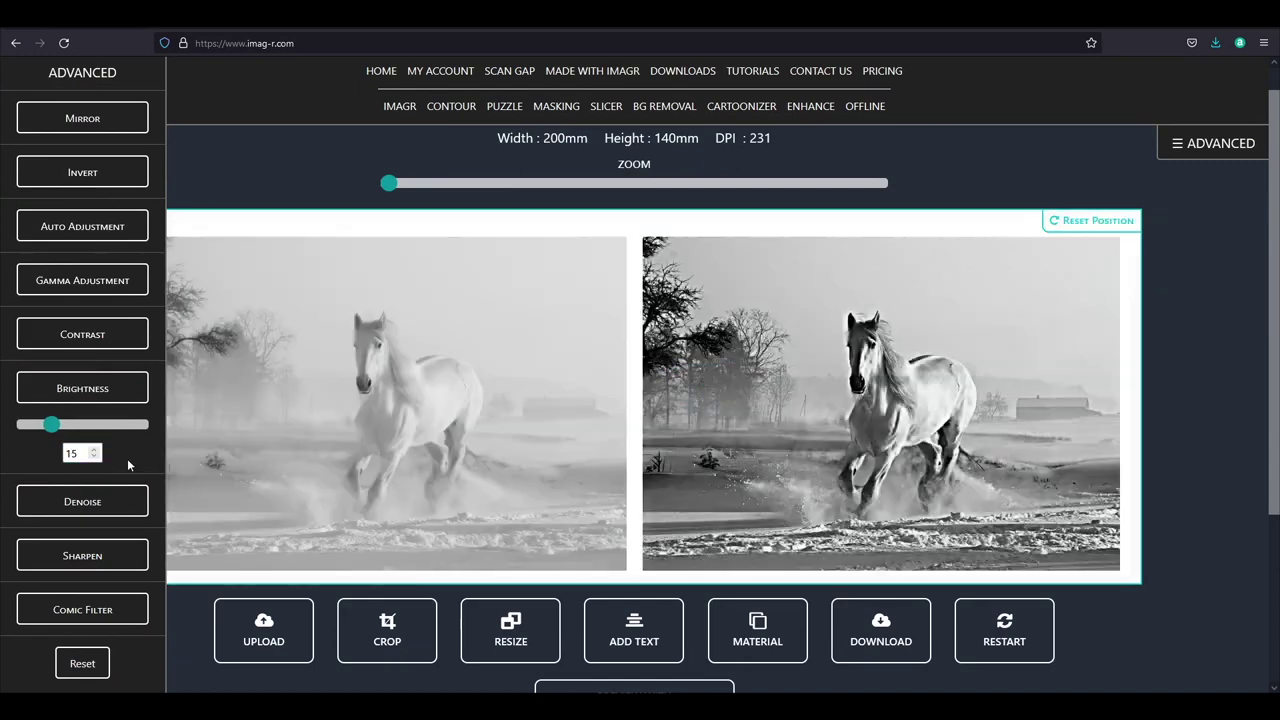
- Raise the gamma in two increments to 1,5
{"action": "scroll", "coordinate": [853, 352], "scroll_direction": "up", "scroll_amount": 6}
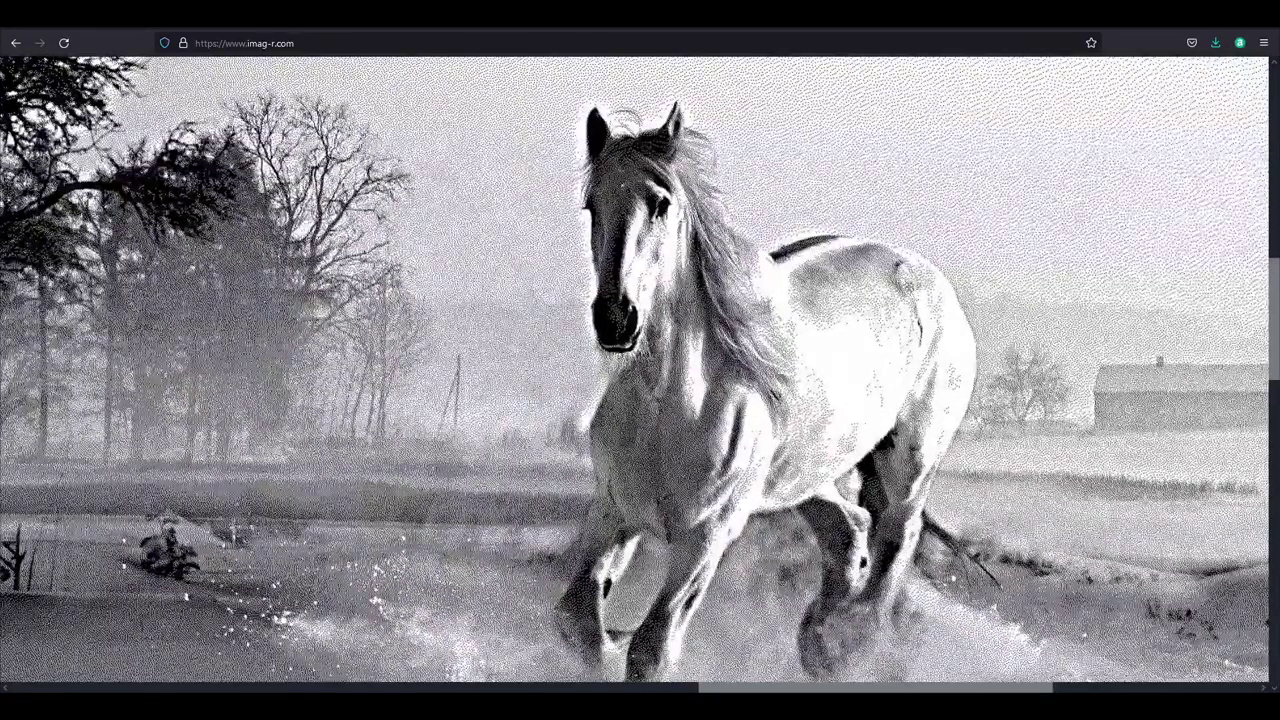
{"action": "scroll", "coordinate": [945, 397], "scroll_direction": "down", "scroll_amount": 1}
{"action": "scroll", "coordinate": [945, 397], "scroll_direction": "down", "scroll_amount": 5}
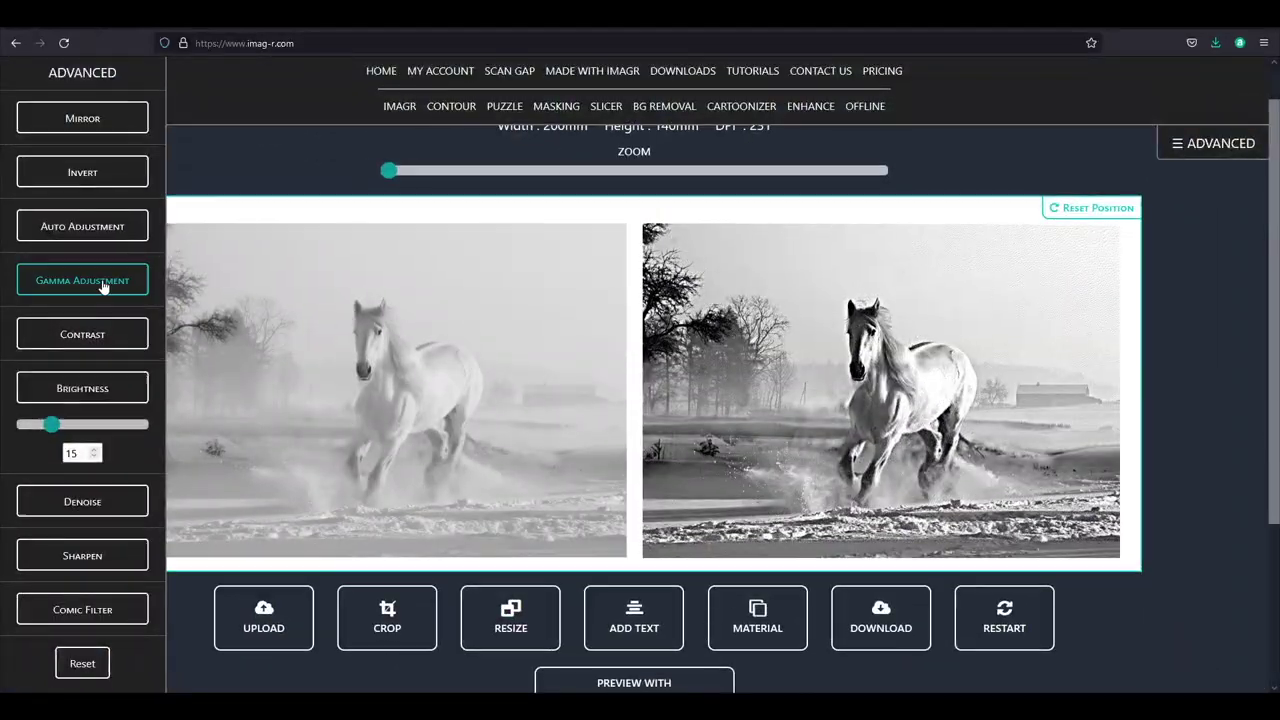
{"action": "left_click", "coordinate": [103, 286]}
{"action": "left_click", "coordinate": [63, 318]}
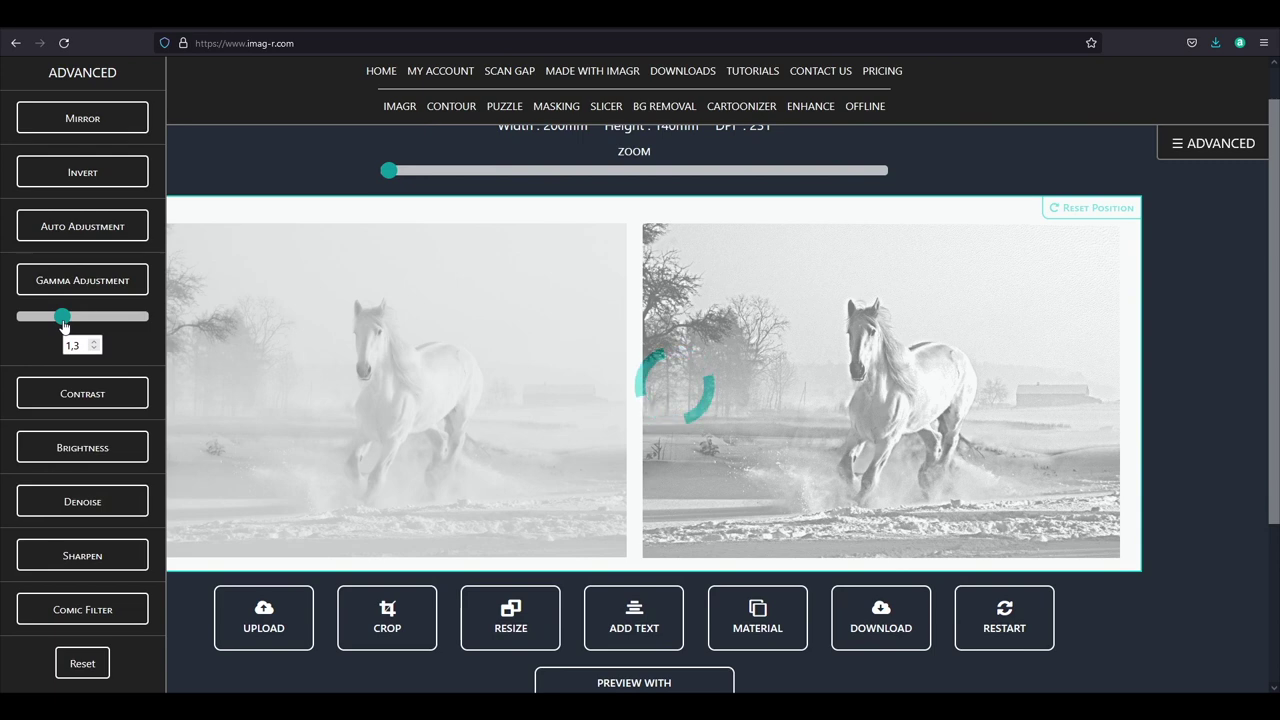
{"action": "left_click", "coordinate": [93, 342]}
{"action": "left_click", "coordinate": [93, 342]}
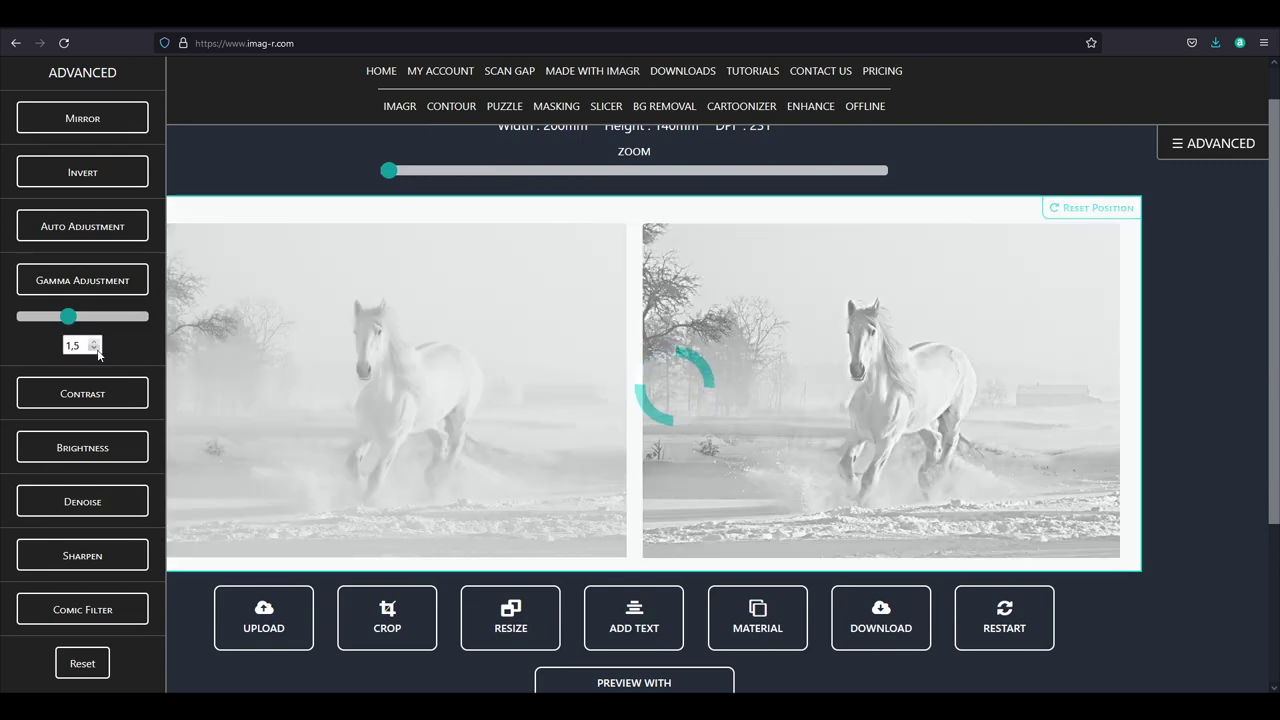
{"action": "scroll", "coordinate": [659, 612], "scroll_direction": "down", "scroll_amount": 1}
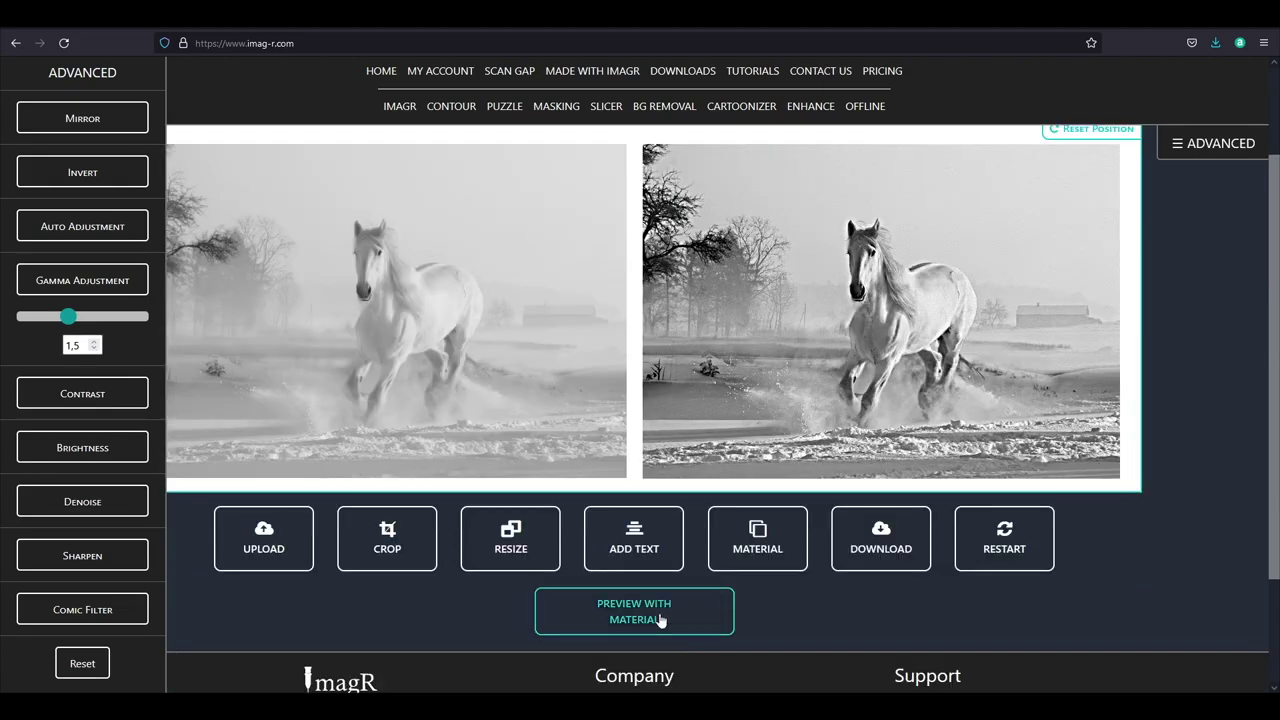
- Preview the tuned horse engraving rendered on Birch wood
{"action": "left_click", "coordinate": [659, 612]}
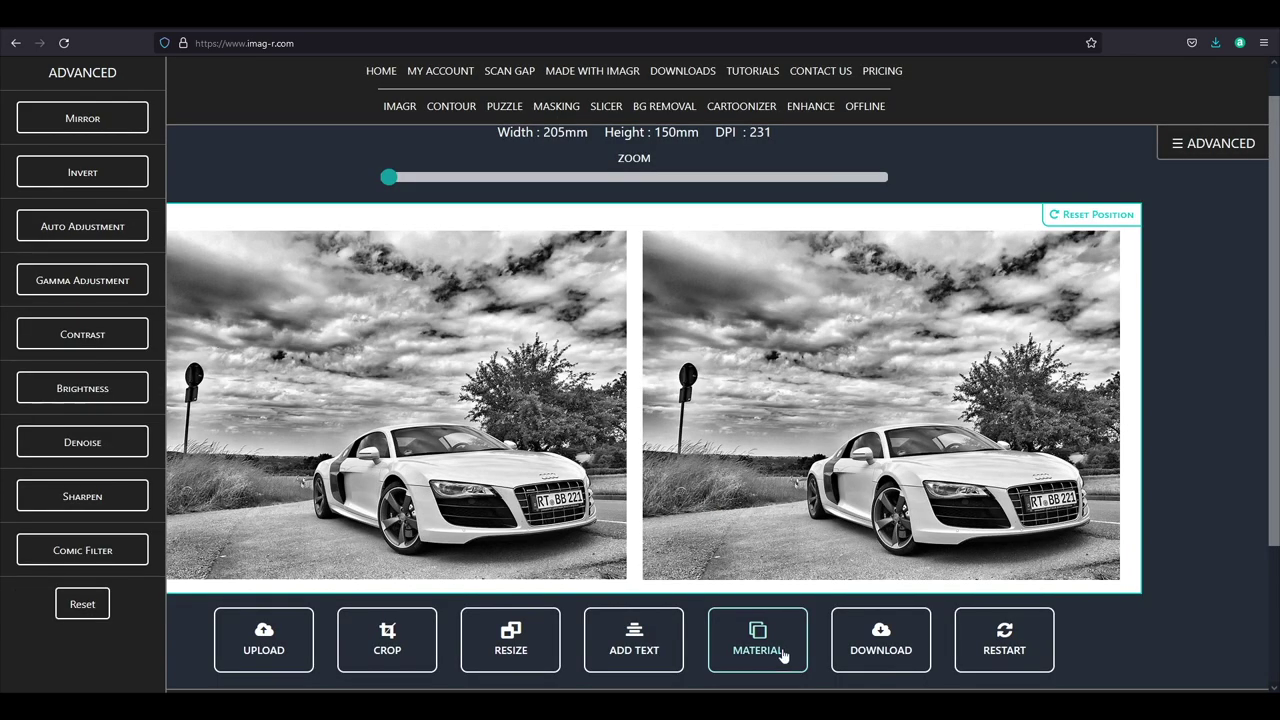
- Process the car photo with the CO2 Wood material
{"action": "left_click", "coordinate": [783, 655]}
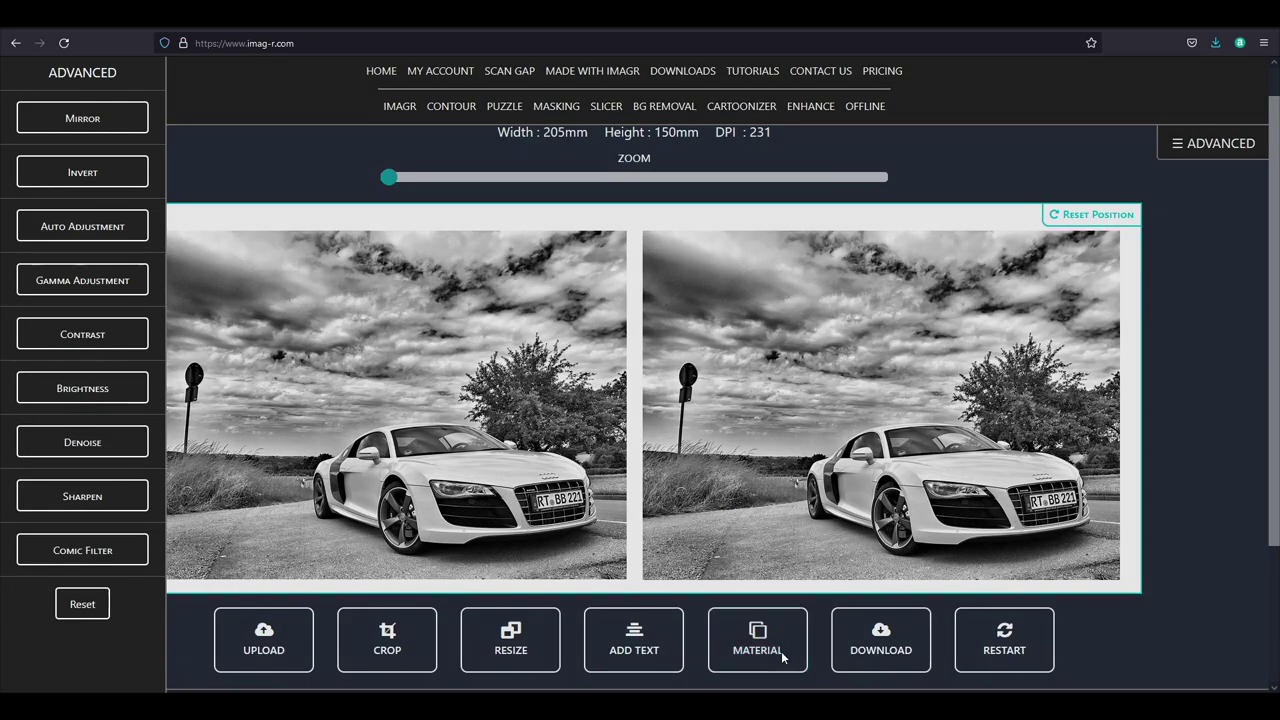
{"action": "left_click", "coordinate": [611, 272]}
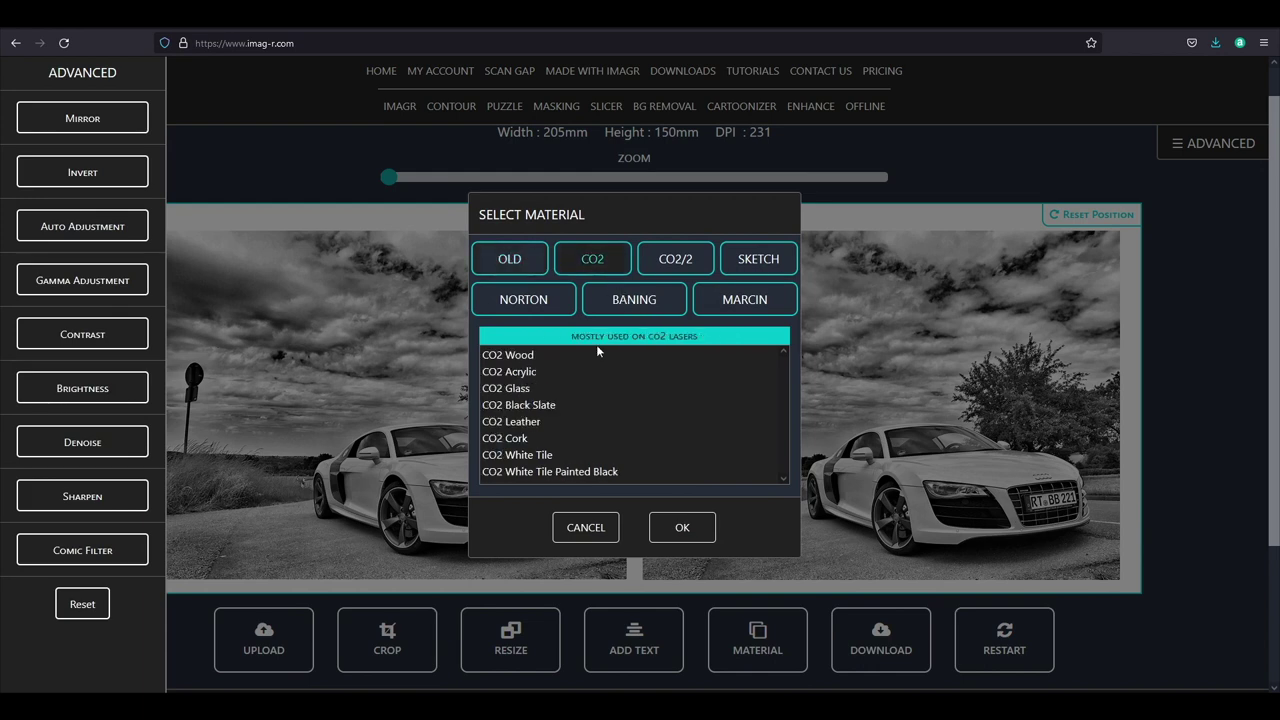
{"action": "left_click", "coordinate": [585, 355]}
{"action": "left_click", "coordinate": [677, 540]}
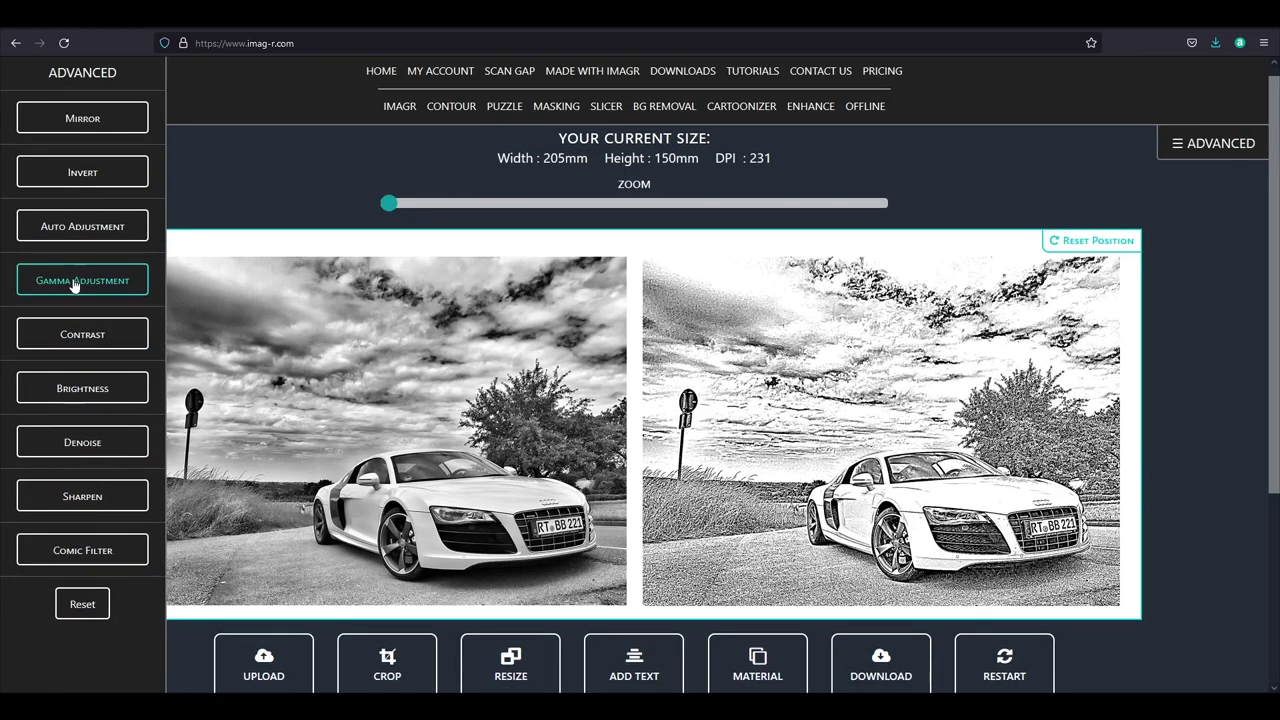
- Set gamma to 0,6, contrast to -11 and brightness to 1
{"action": "left_click", "coordinate": [82, 280]}
{"action": "left_click", "coordinate": [94, 349]}
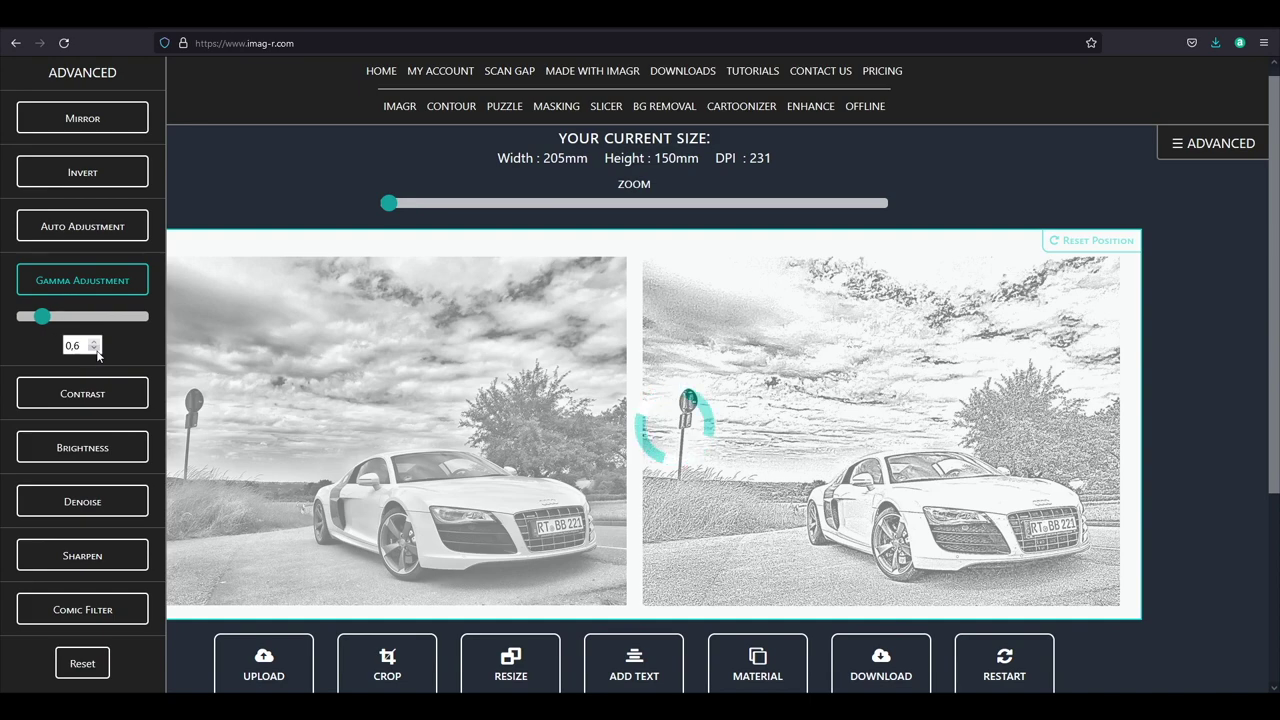
{"action": "left_click", "coordinate": [94, 349]}
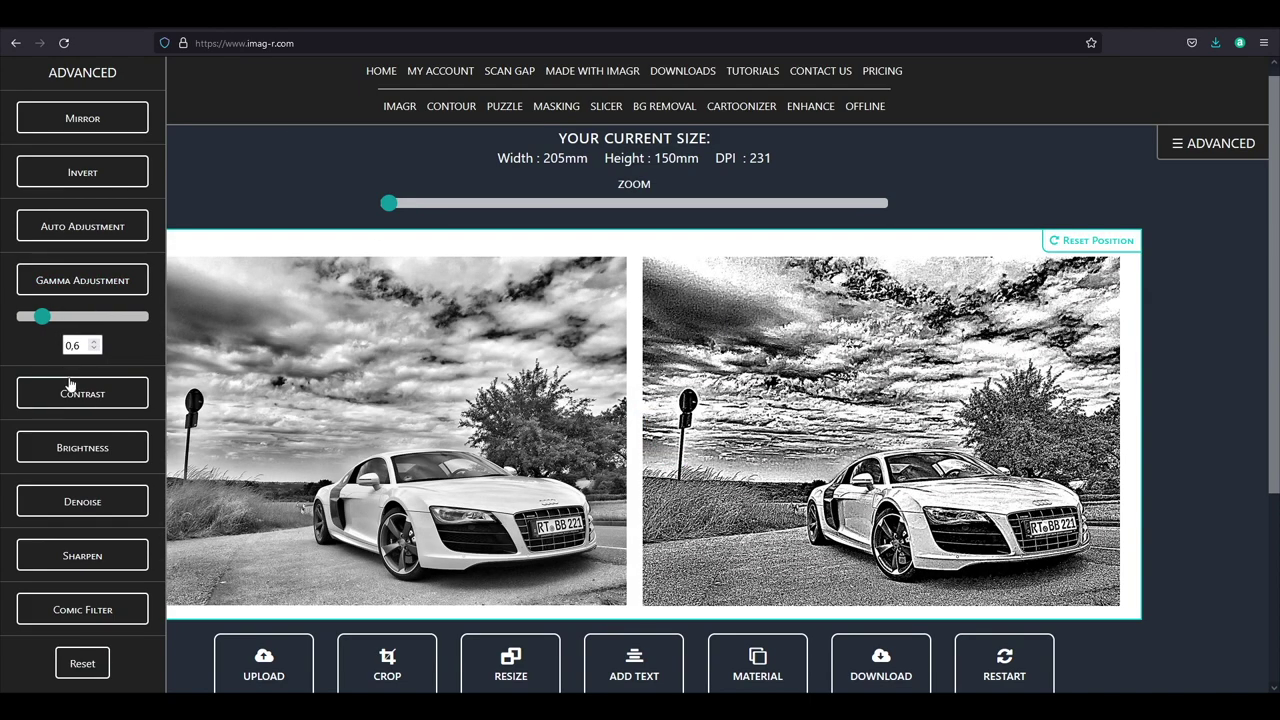
{"action": "left_click", "coordinate": [70, 388]}
{"action": "left_click", "coordinate": [94, 403]}
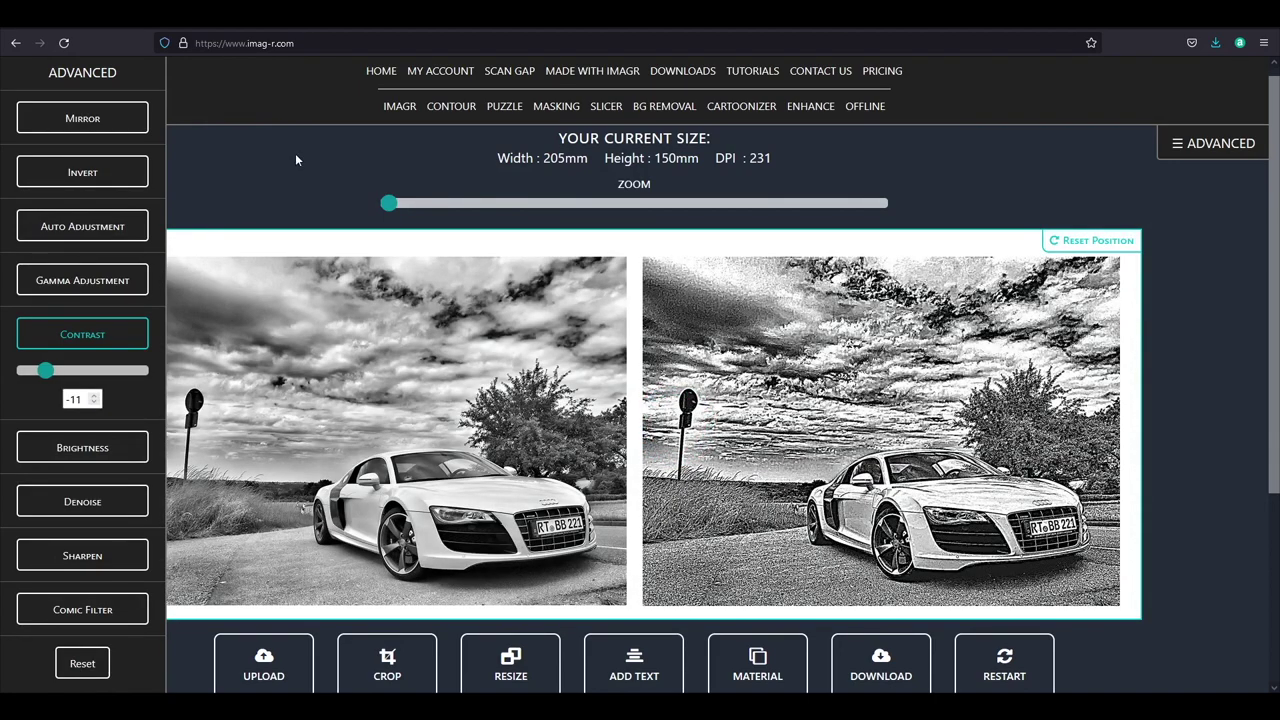
{"action": "left_click", "coordinate": [116, 445]}
{"action": "left_click", "coordinate": [92, 457]}
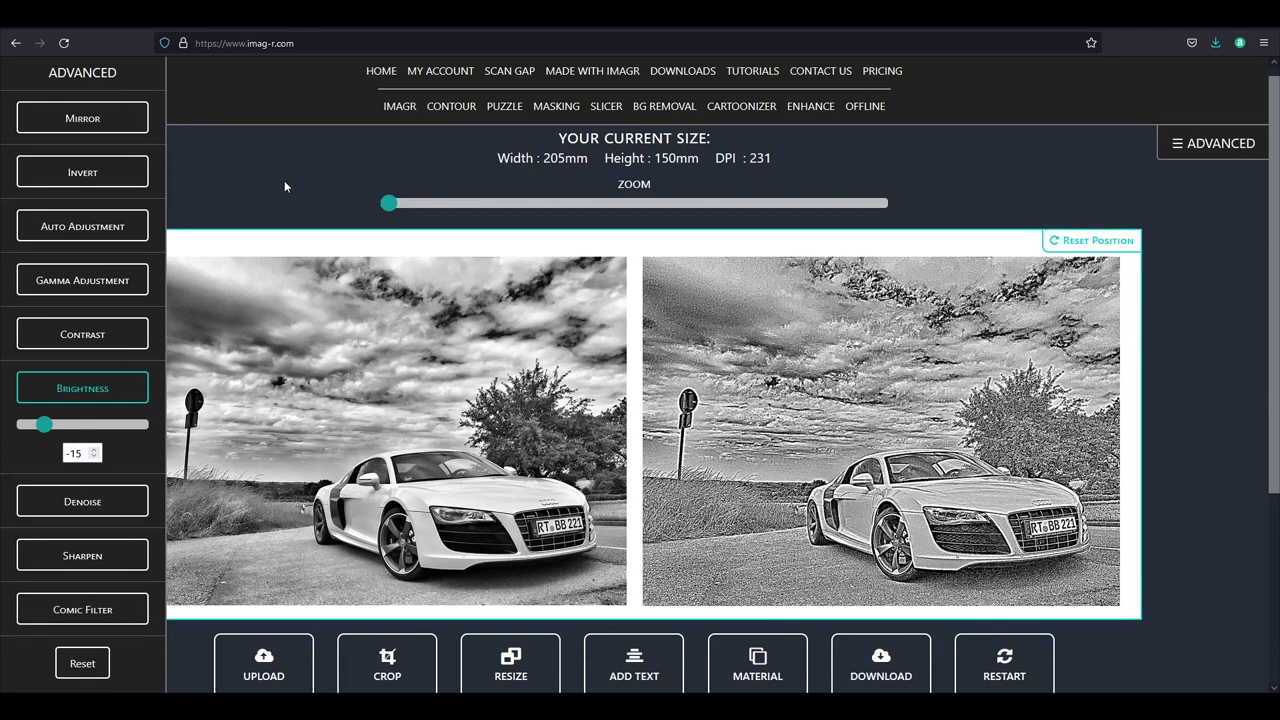
{"action": "left_click", "coordinate": [95, 450]}
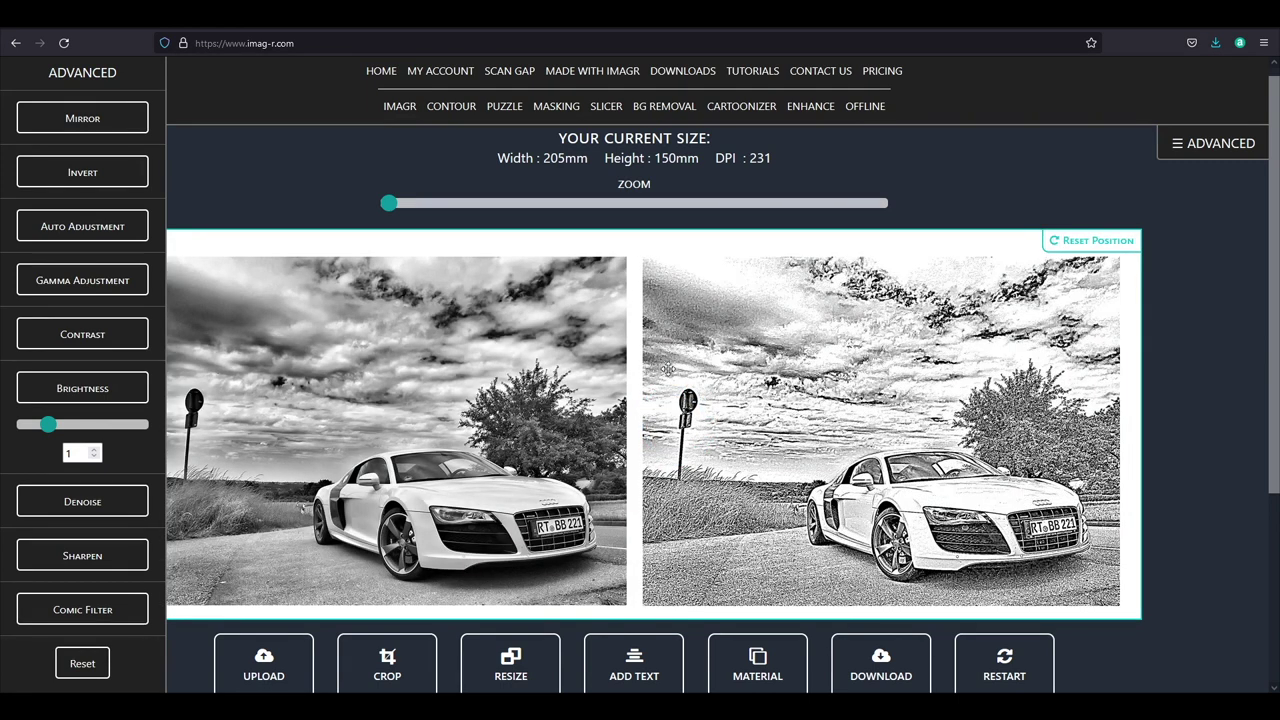
- Apply denoise at strength 30 to the car engraving
{"action": "scroll", "coordinate": [753, 318], "scroll_direction": "up", "scroll_amount": 3}
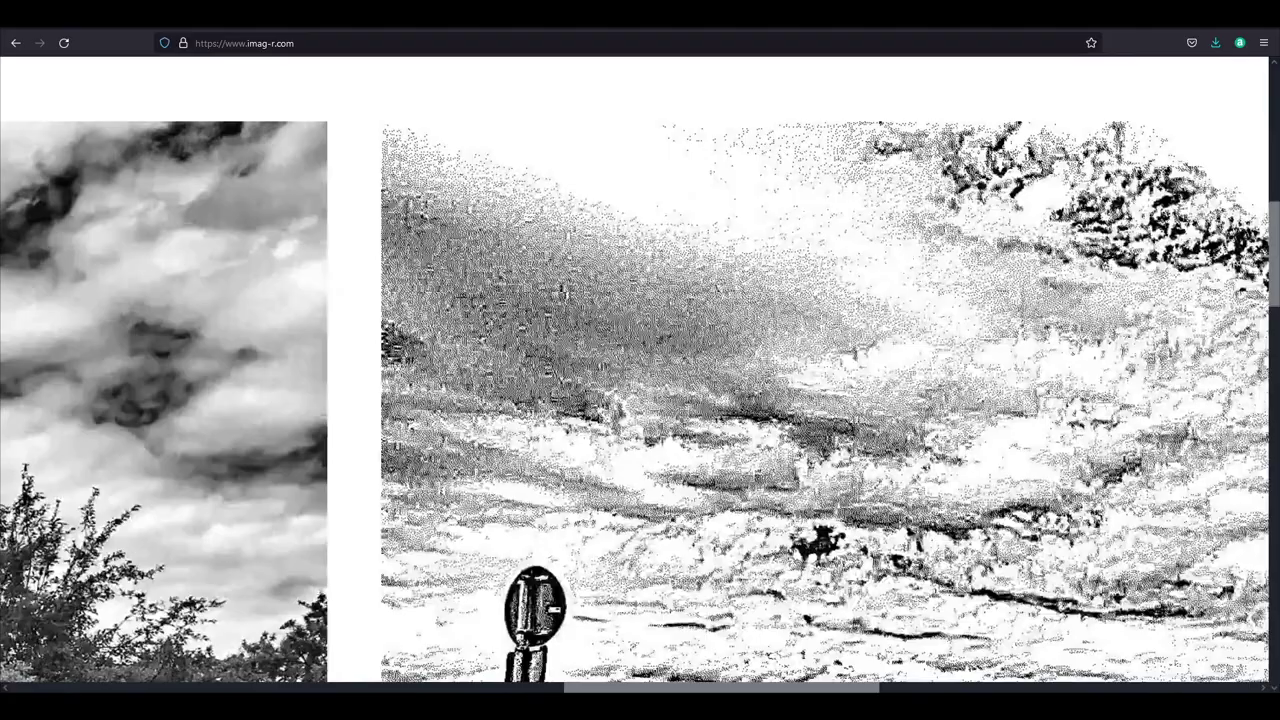
{"action": "scroll", "coordinate": [753, 318], "scroll_direction": "down", "scroll_amount": 4}
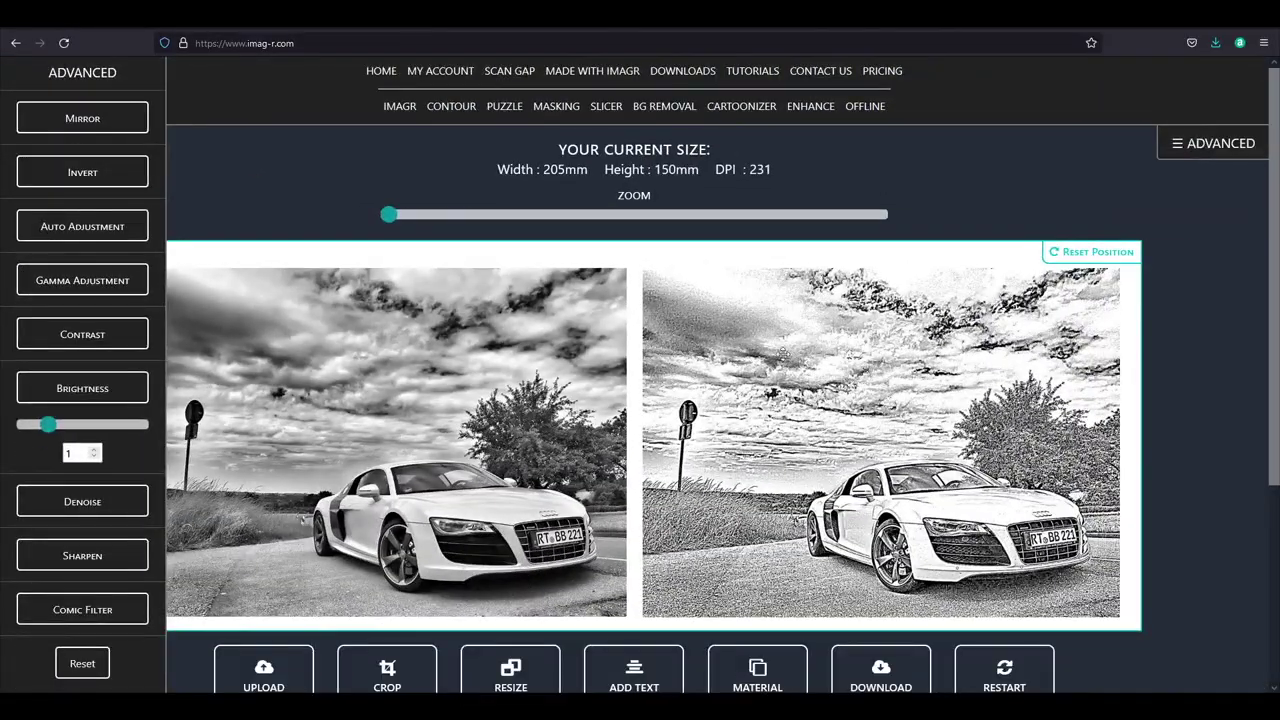
{"action": "left_click", "coordinate": [115, 522]}
{"action": "left_click", "coordinate": [85, 522]}
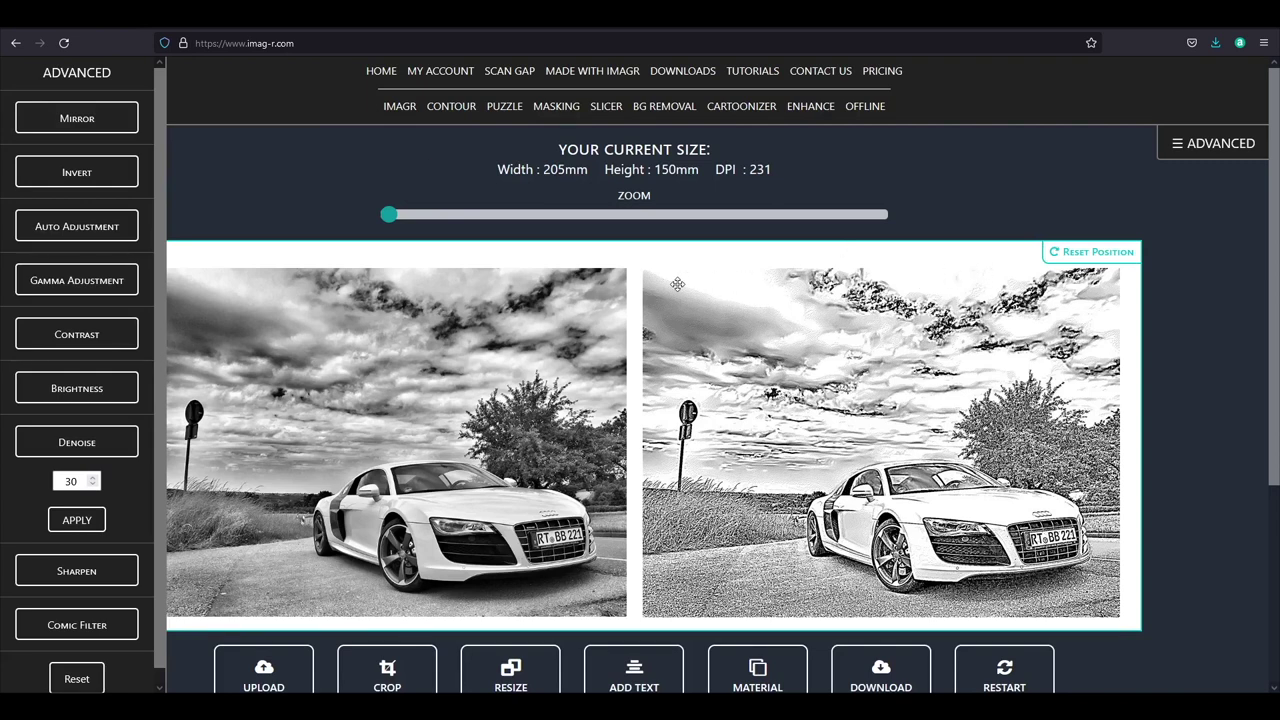
- Lower brightness to -15 and reapply denoise at strength 30
{"action": "left_click", "coordinate": [72, 390]}
{"action": "left_click", "coordinate": [92, 453]}
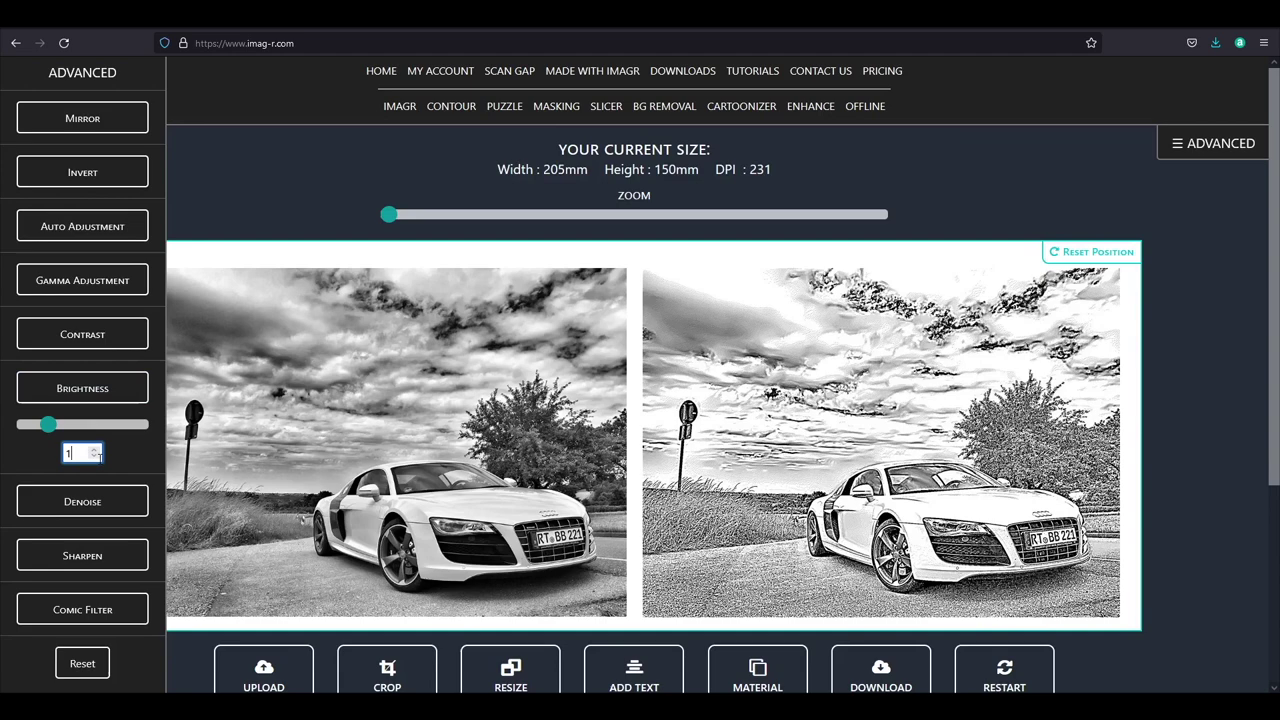
{"action": "key", "text": "BackSpace"}
{"action": "type", "text": "-10"}
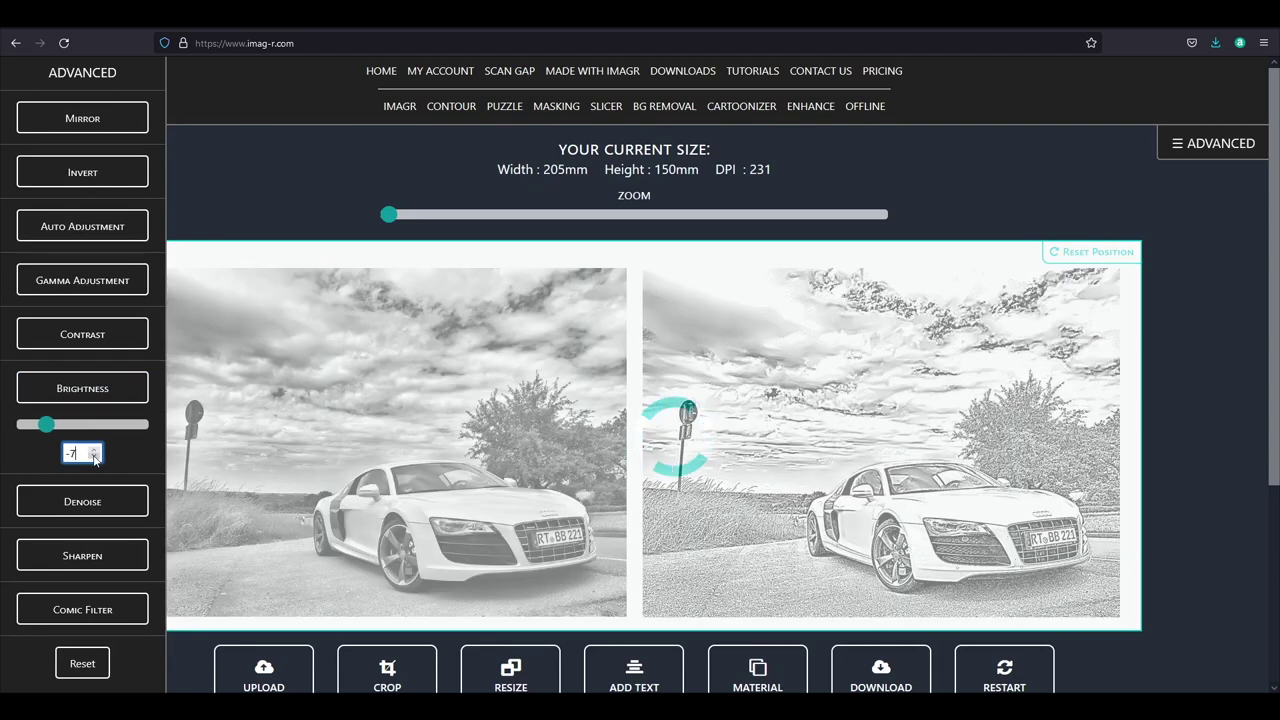
{"action": "left_click", "coordinate": [95, 460]}
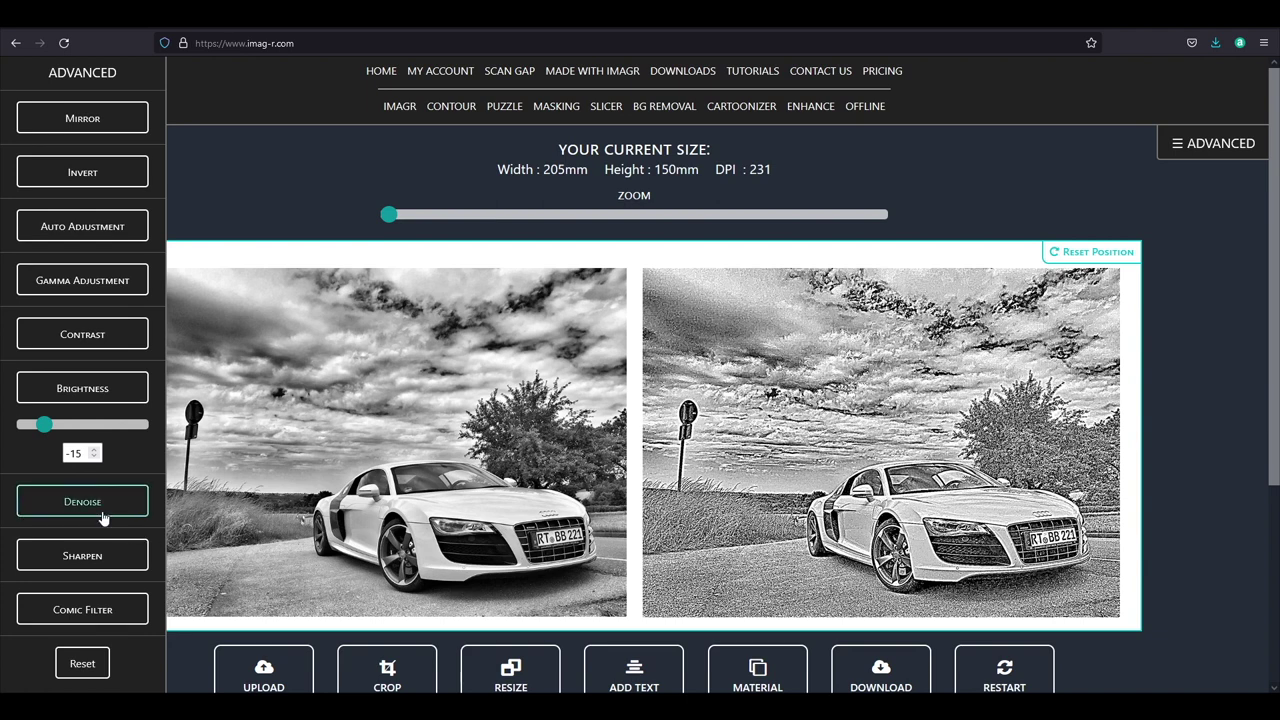
{"action": "left_click", "coordinate": [84, 502]}
{"action": "left_click", "coordinate": [80, 518]}
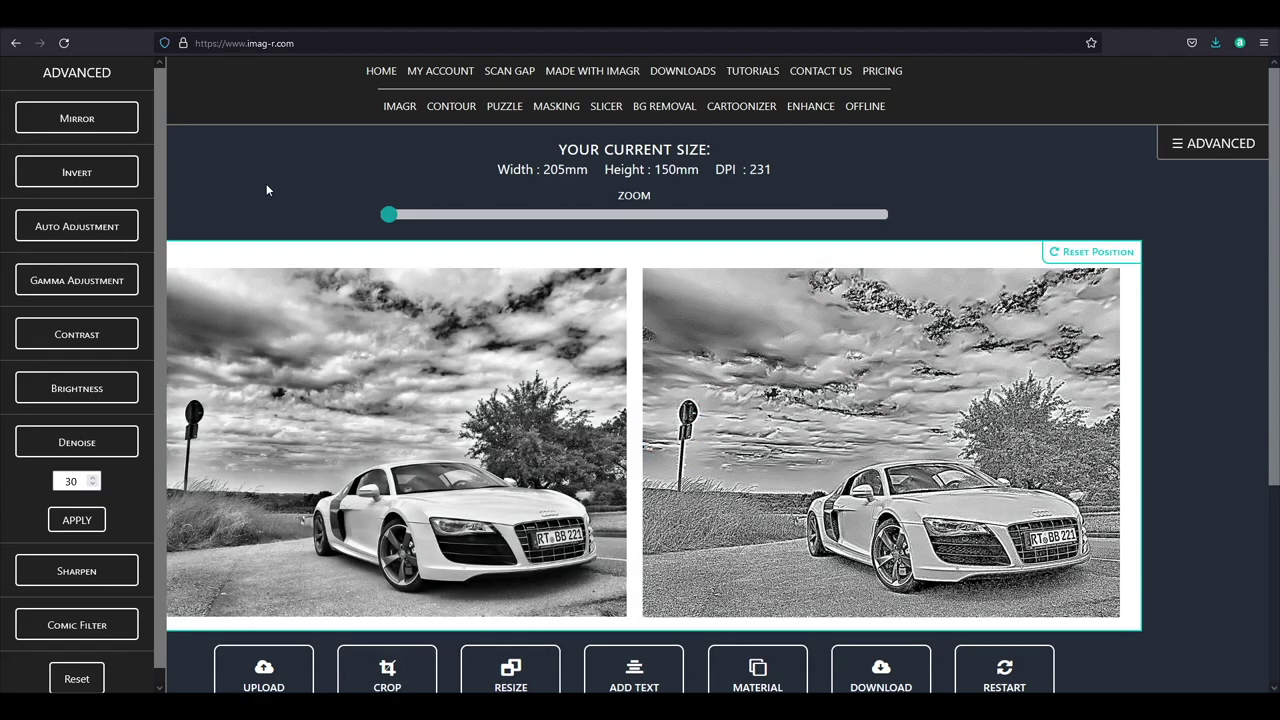
- Set gamma to 0,8, apply denoise 30, and preview the car engraving on Birch wood
{"action": "scroll", "coordinate": [266, 190], "scroll_direction": "down", "scroll_amount": 1}
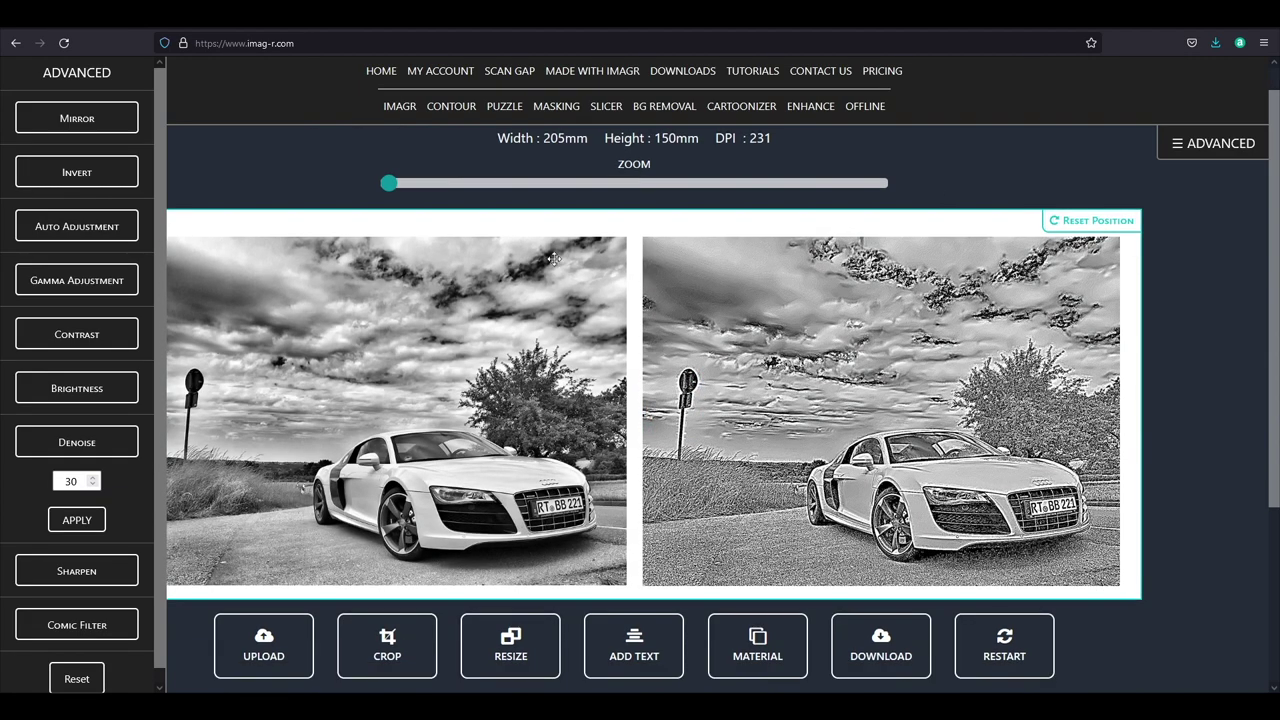
{"action": "left_click", "coordinate": [77, 281]}
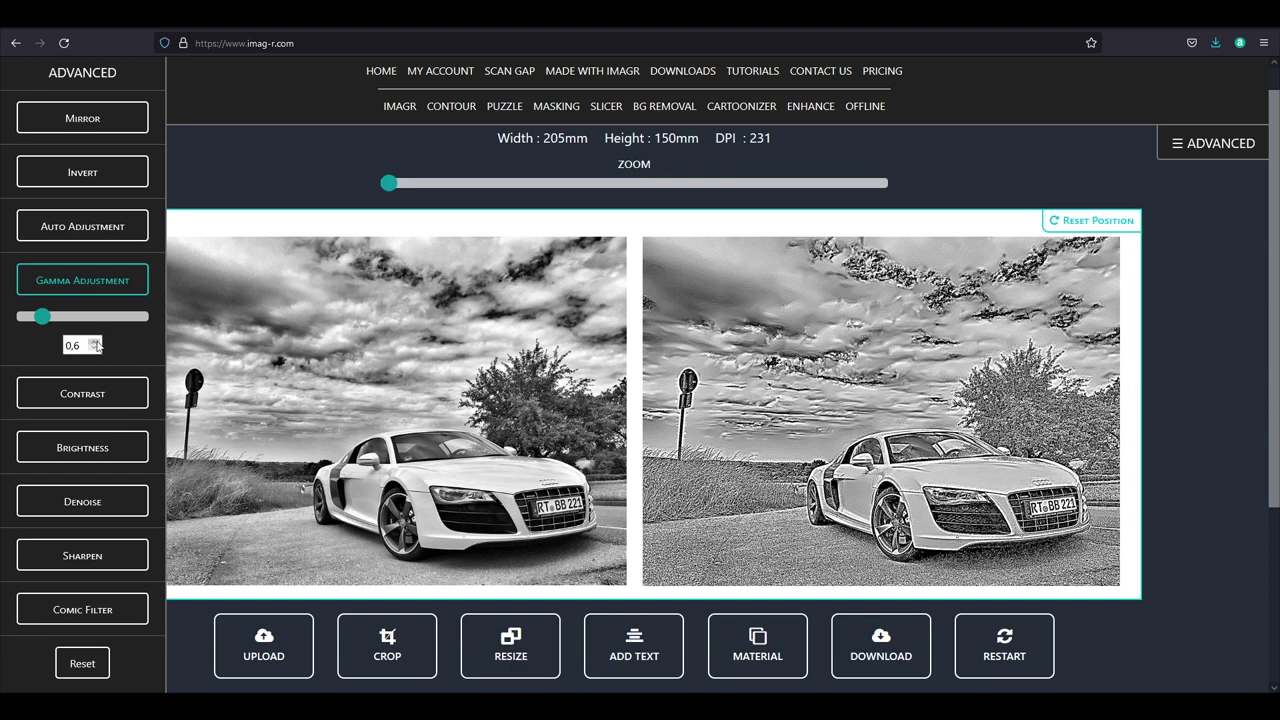
{"action": "double_click", "coordinate": [95, 342]}
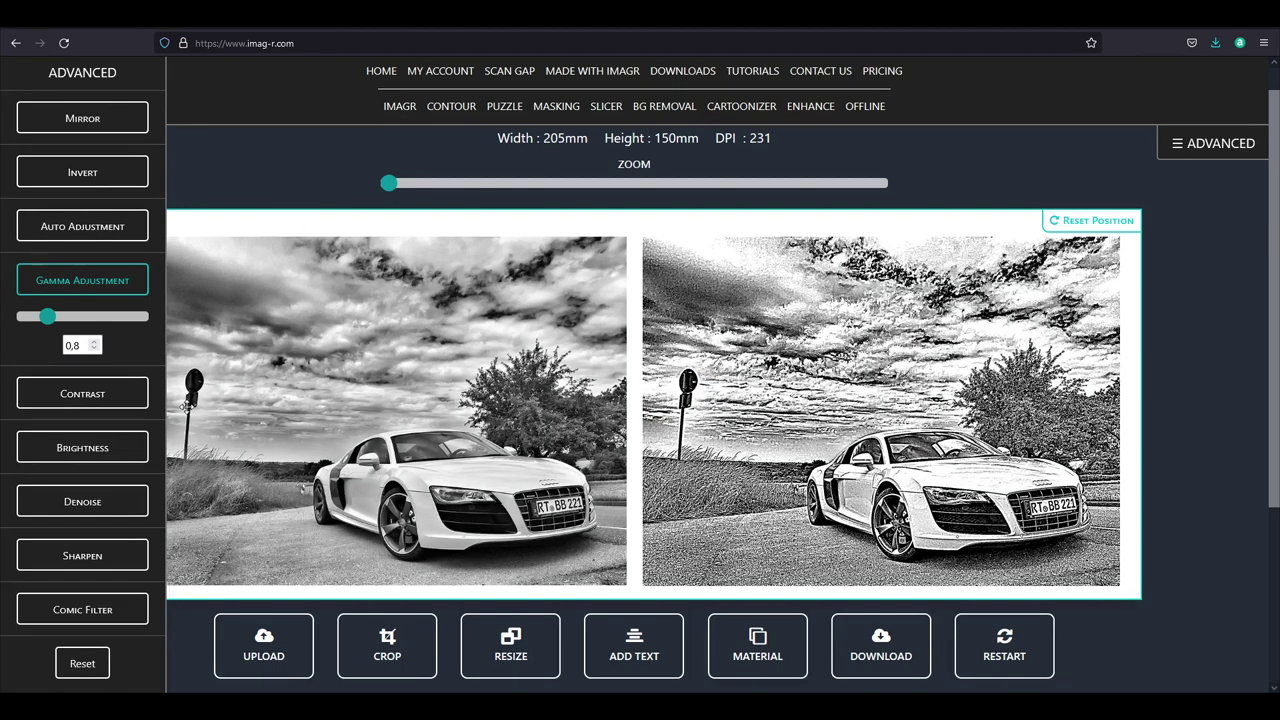
{"action": "left_click", "coordinate": [80, 514]}
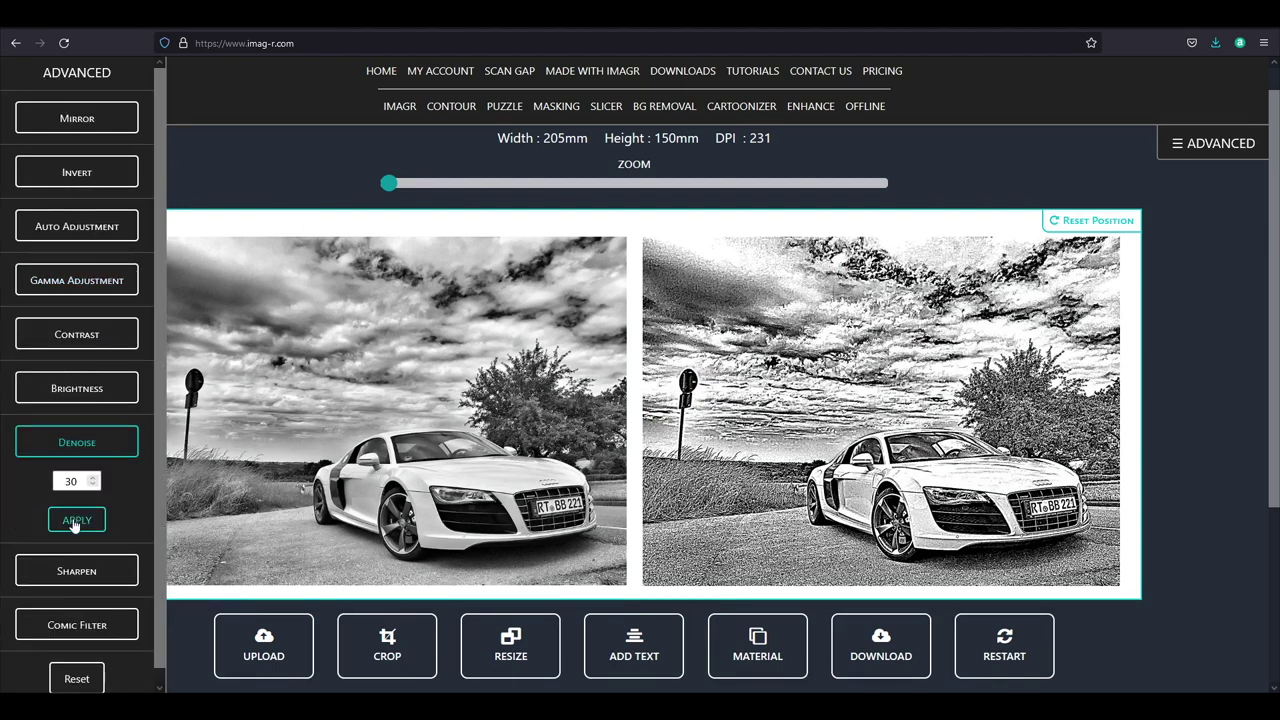
{"action": "left_click", "coordinate": [77, 520]}
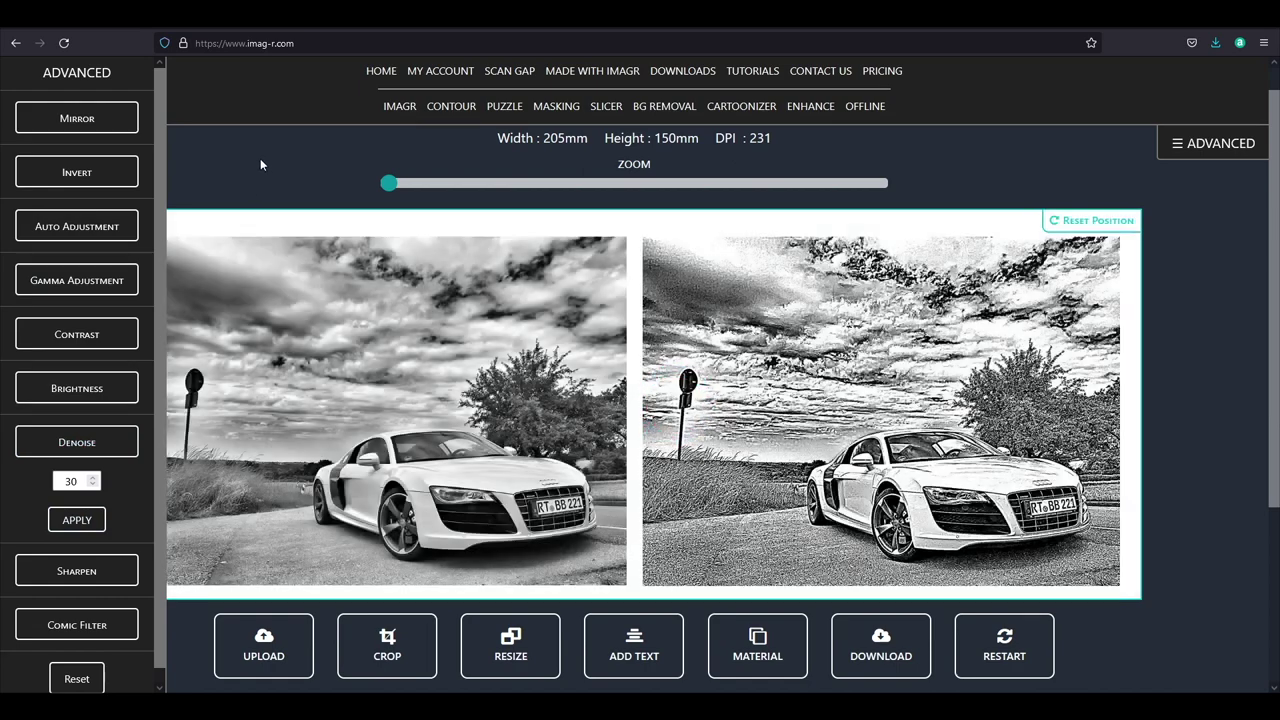
{"action": "scroll", "coordinate": [790, 610], "scroll_direction": "down", "scroll_amount": 1}
{"action": "left_click", "coordinate": [724, 628]}
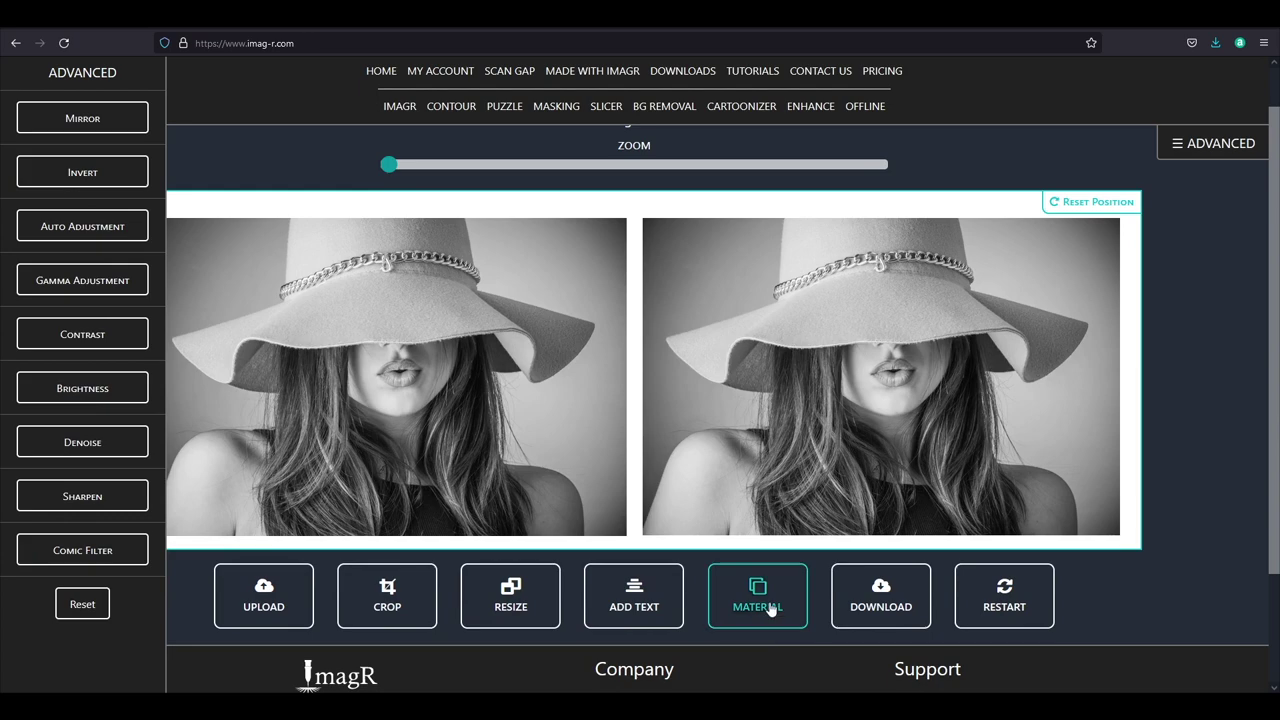
- Process the woman-in-hat photo with the MARCIN algorithm's Marcin Wood material
{"action": "left_click", "coordinate": [768, 605]}
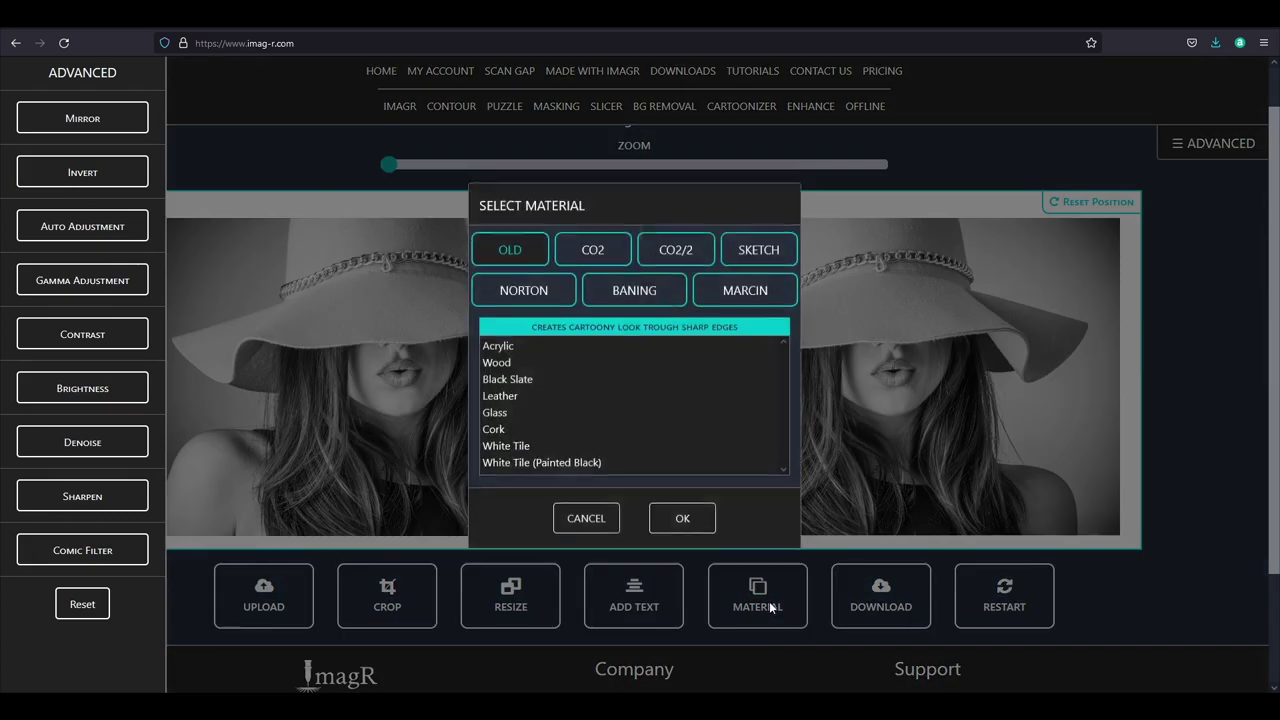
{"action": "left_click", "coordinate": [745, 299]}
{"action": "left_click", "coordinate": [540, 355]}
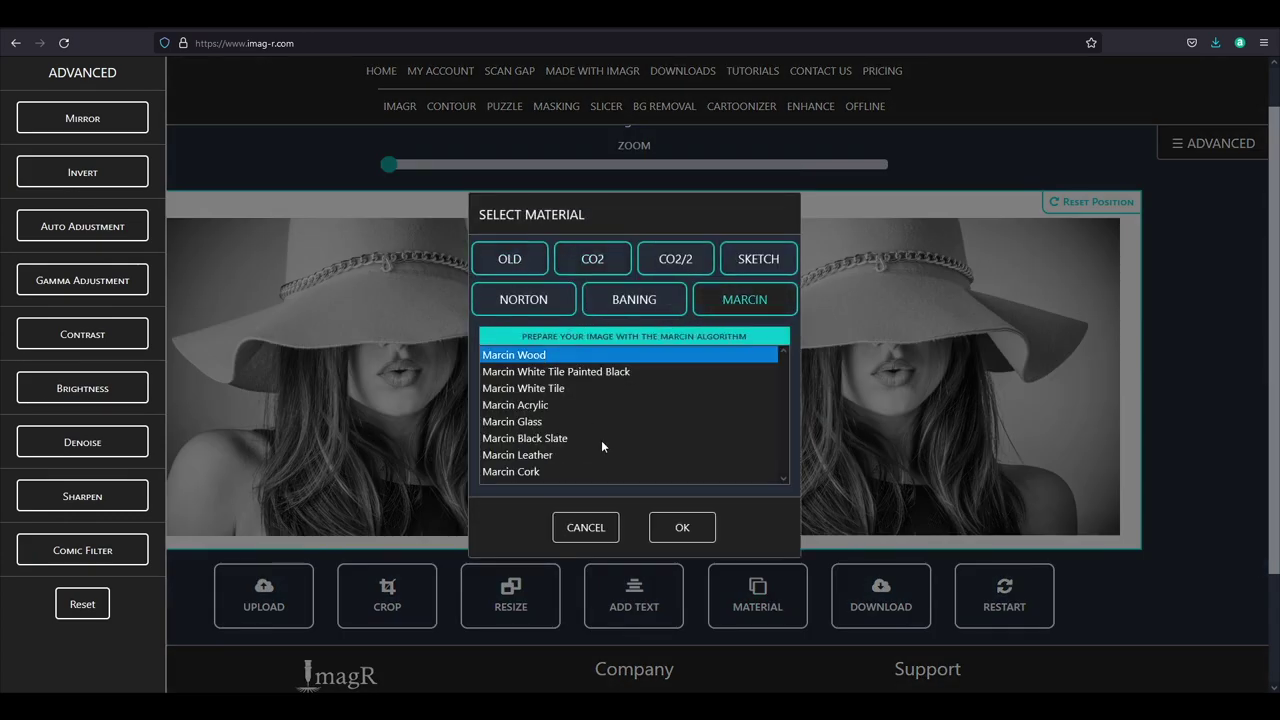
{"action": "left_click", "coordinate": [664, 527]}
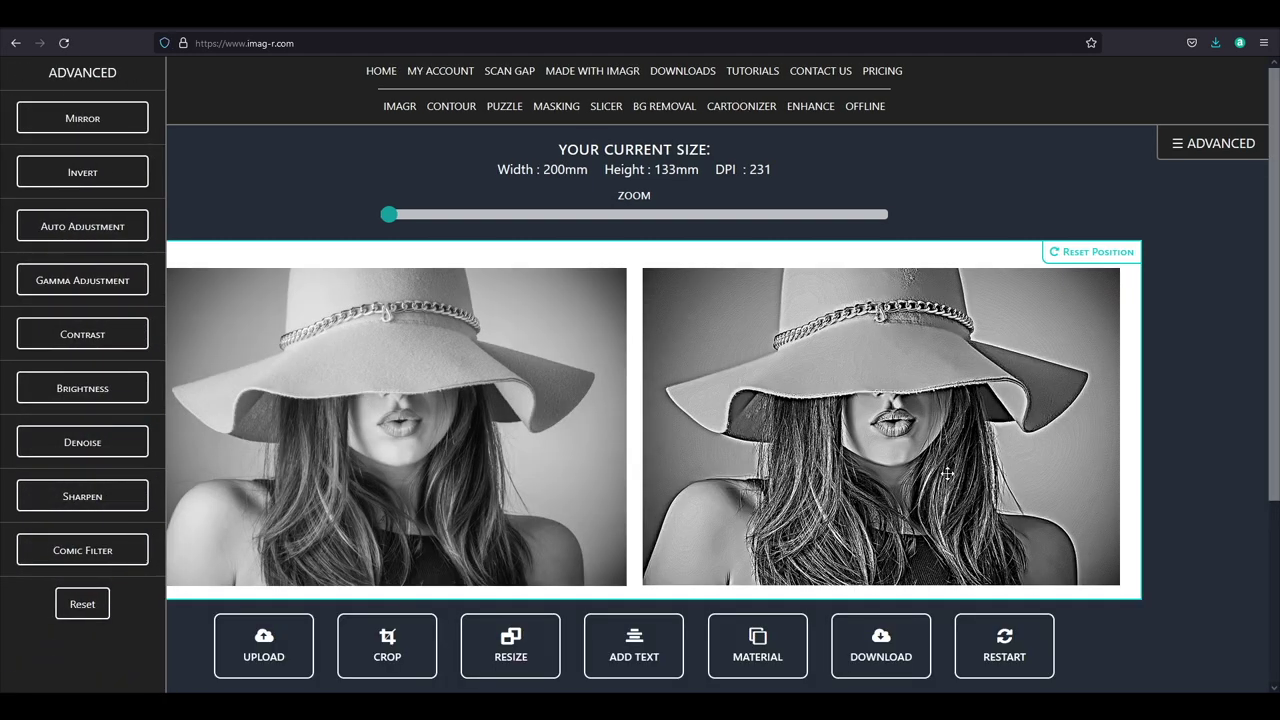
- Raise the woman photo's gamma to 1,3
{"action": "scroll", "coordinate": [947, 473], "scroll_direction": "up", "scroll_amount": 5}
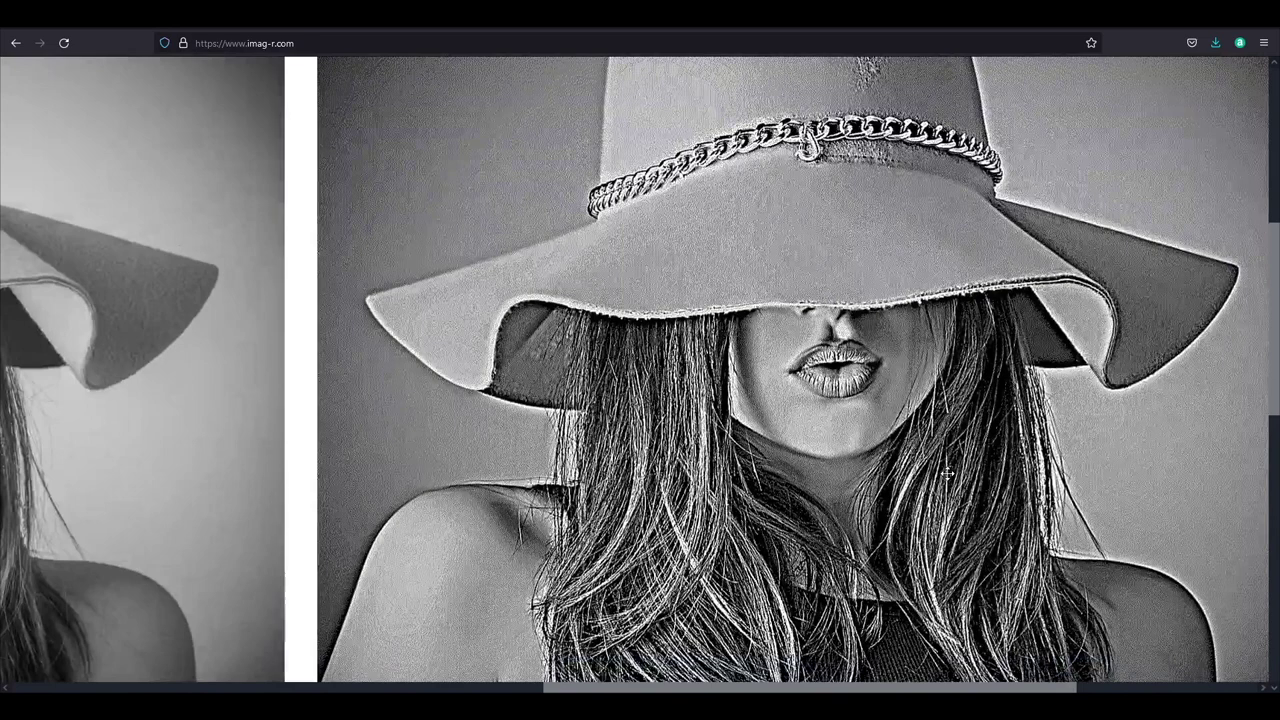
{"action": "scroll", "coordinate": [947, 473], "scroll_direction": "down", "scroll_amount": 1}
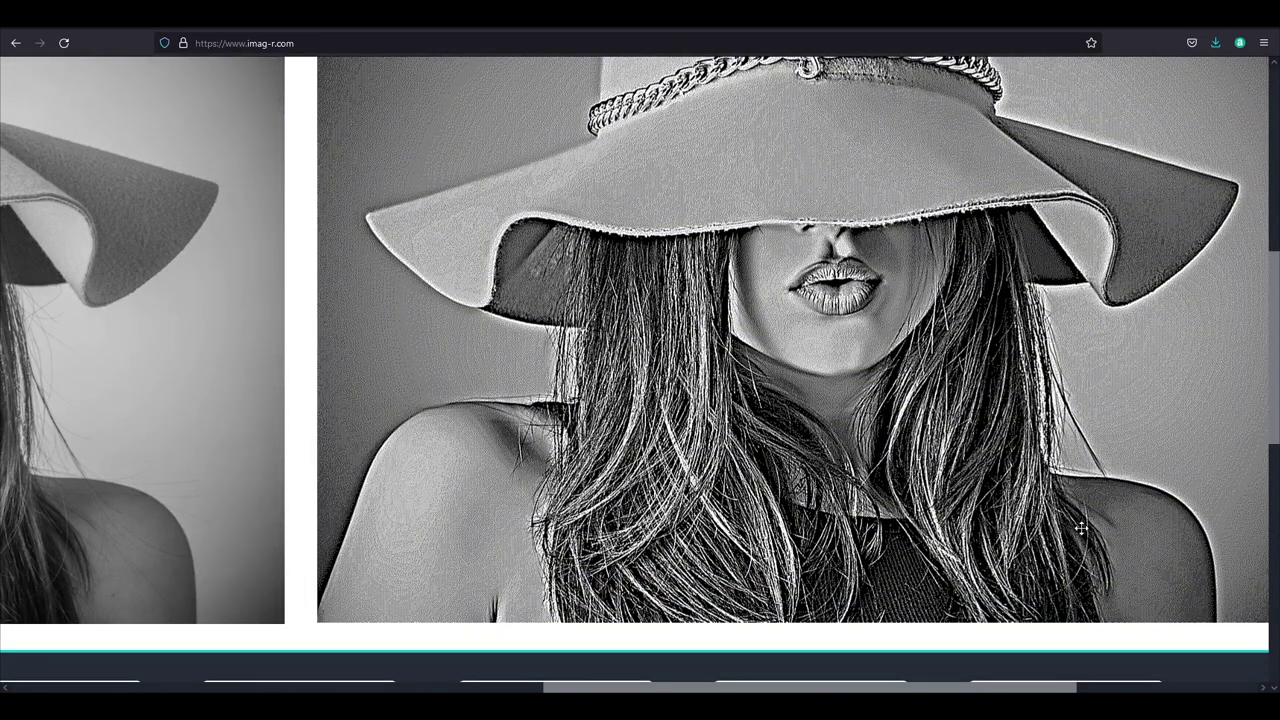
{"action": "scroll", "coordinate": [988, 525], "scroll_direction": "down", "scroll_amount": 5}
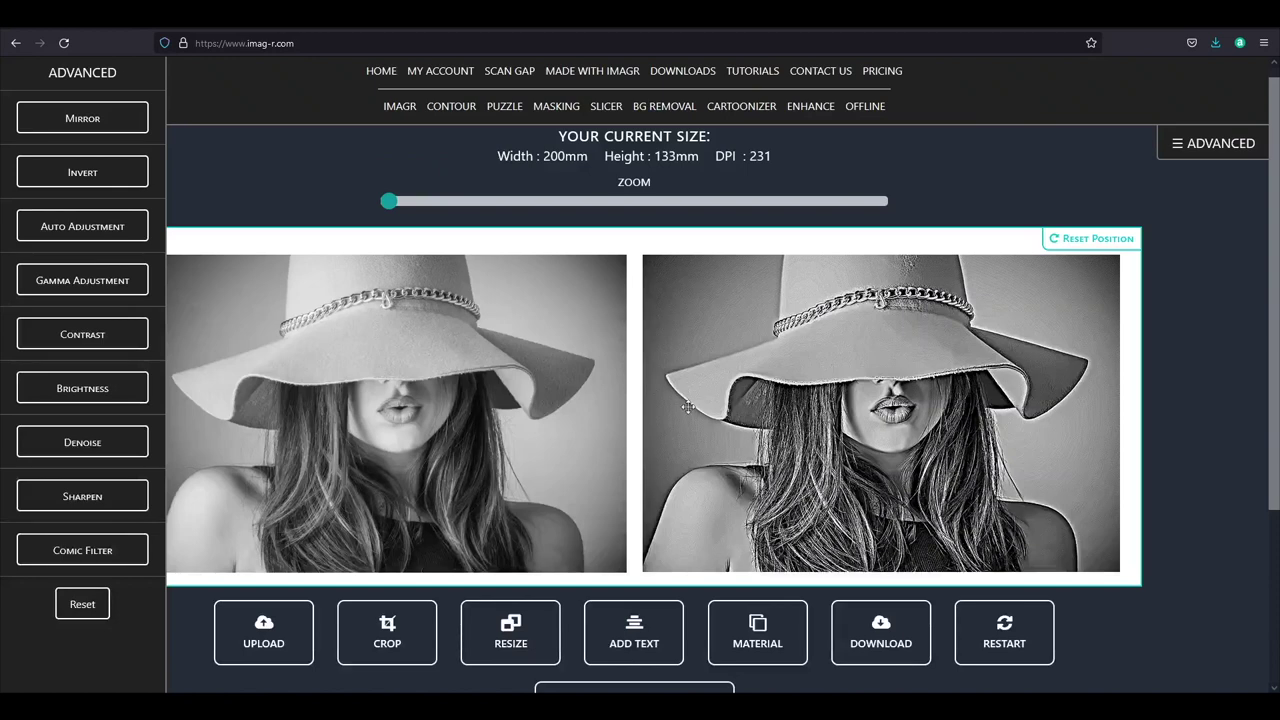
{"action": "left_click", "coordinate": [60, 281]}
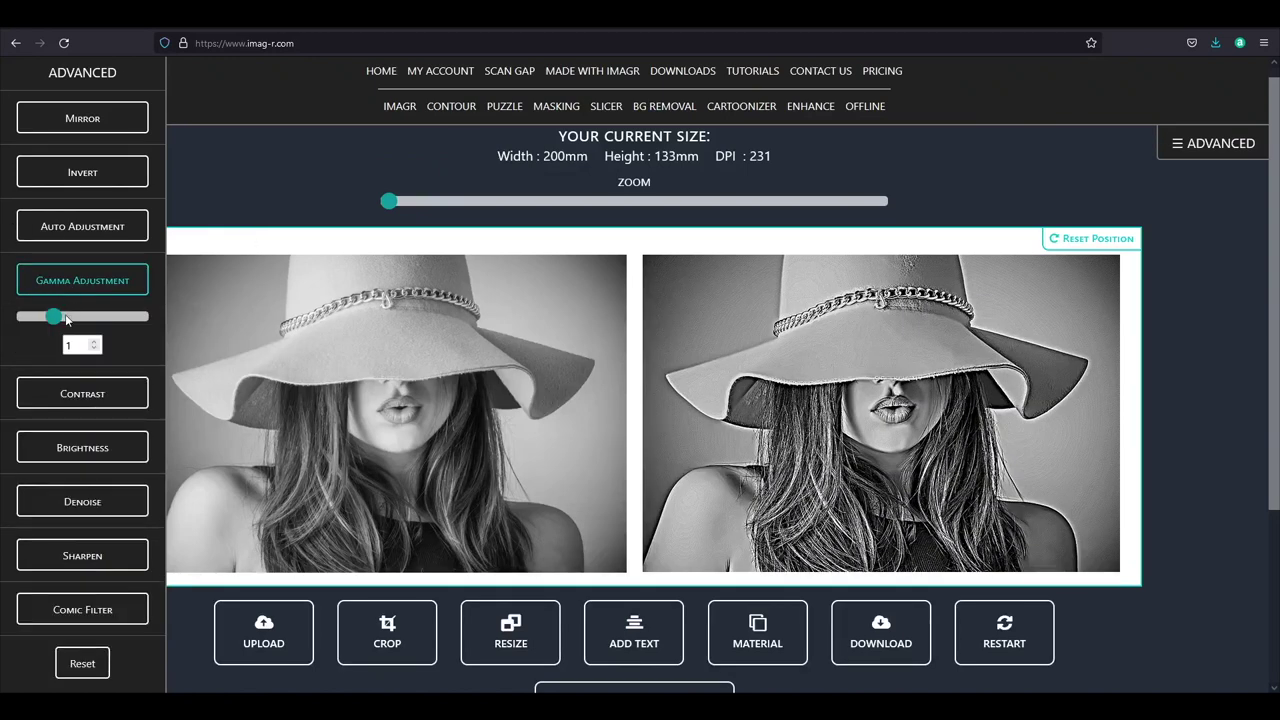
{"action": "left_click", "coordinate": [63, 318]}
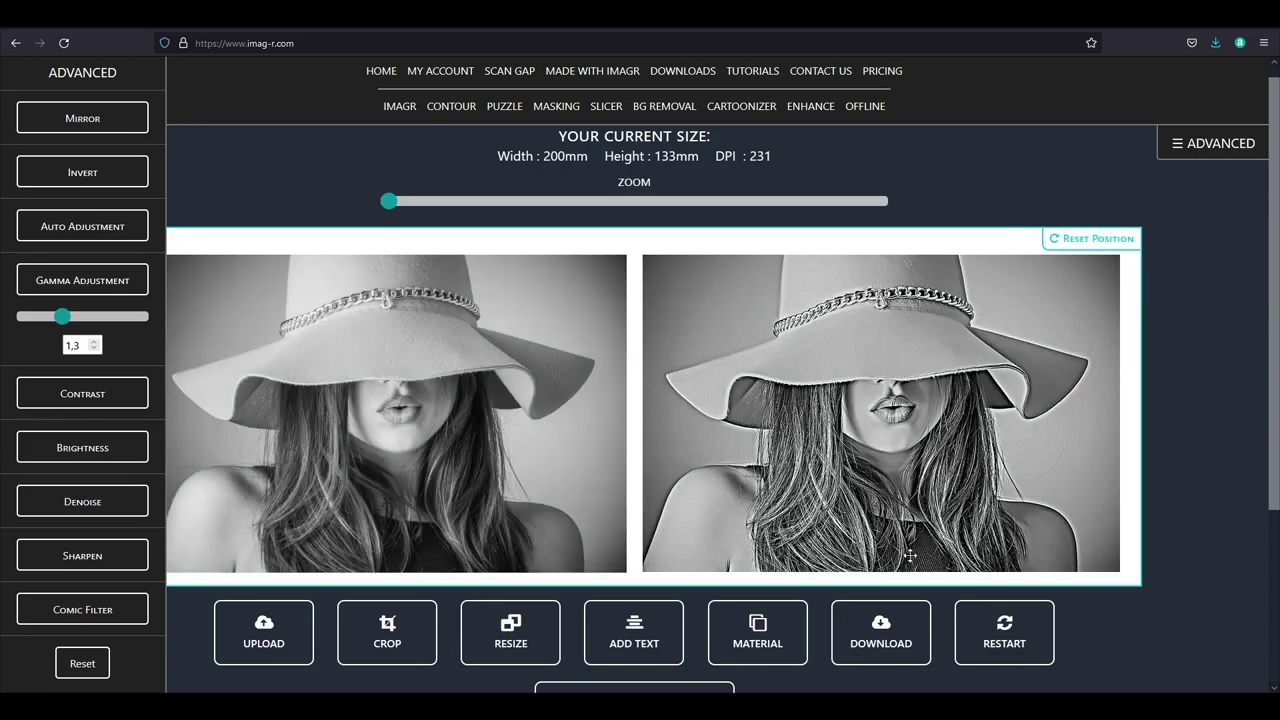
{"action": "scroll", "coordinate": [910, 556], "scroll_direction": "up", "scroll_amount": 5}
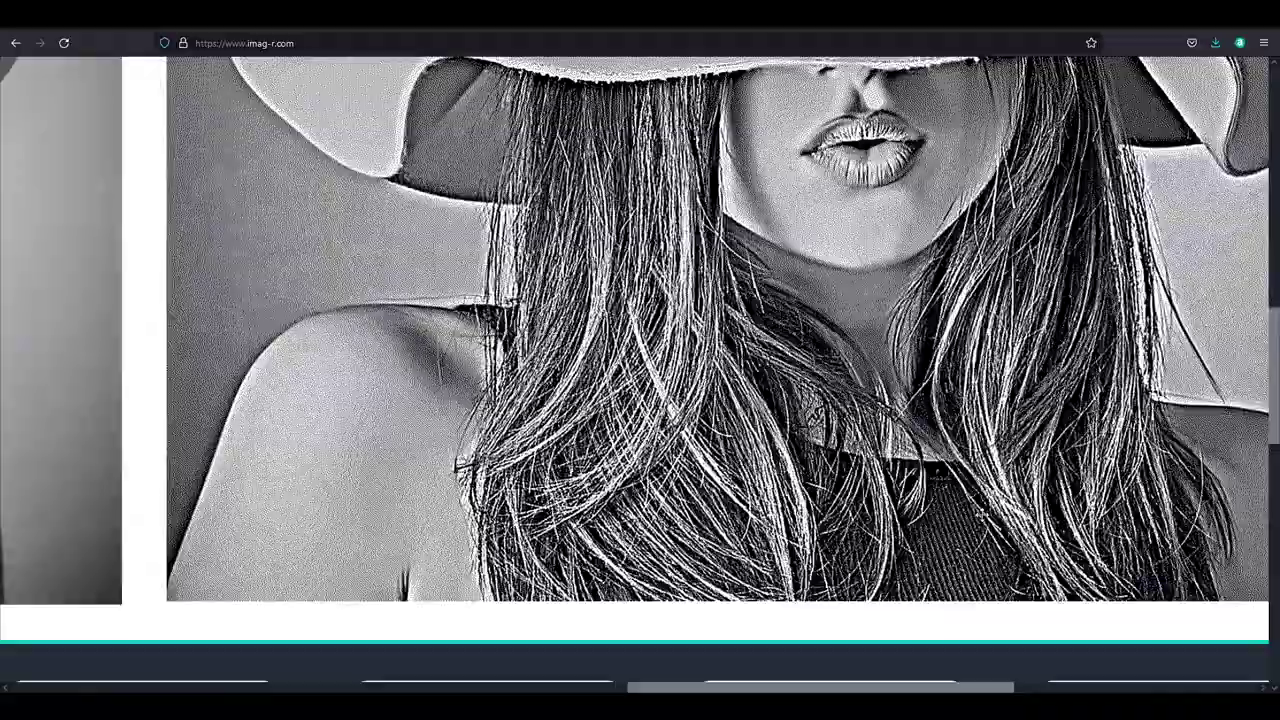
{"action": "scroll", "coordinate": [1046, 599], "scroll_direction": "down", "scroll_amount": 5}
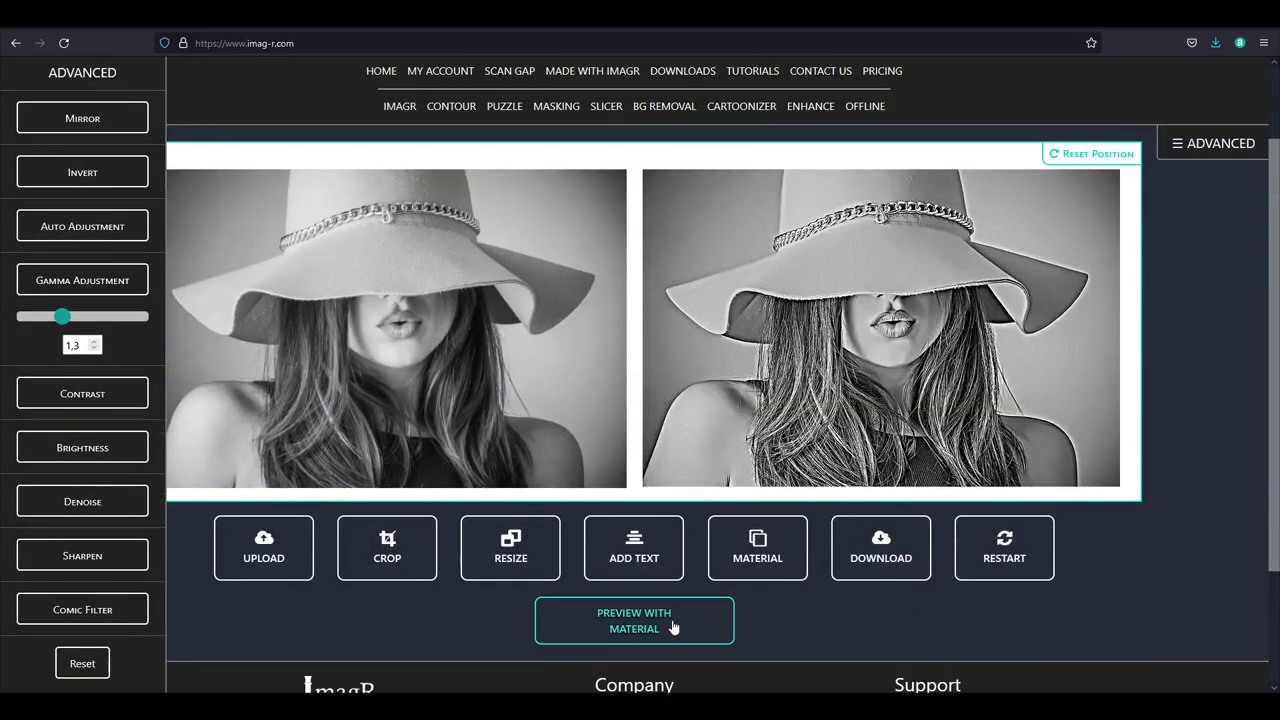
- Preview the woman photo engraved on wood material
{"action": "left_click", "coordinate": [673, 627]}
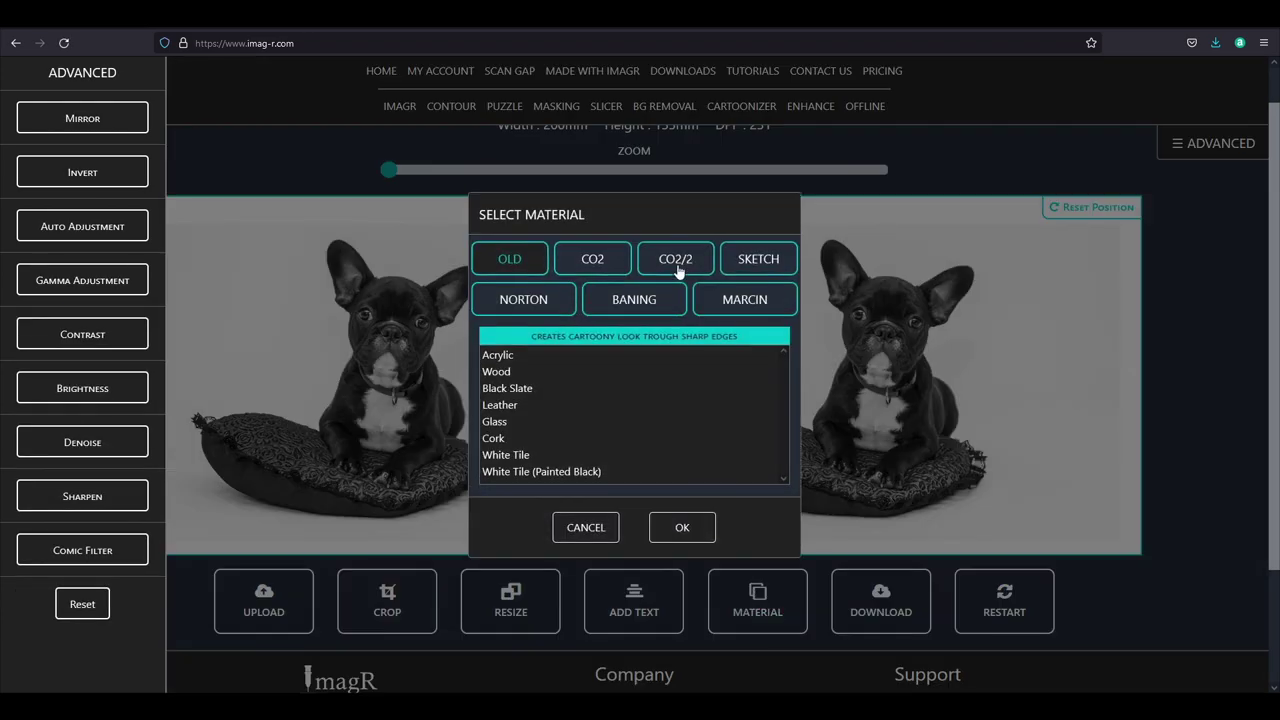
- Process the bulldog photo with the CO2/2 Wood material and inspect the result
{"action": "left_click", "coordinate": [679, 271]}
{"action": "left_click", "coordinate": [531, 355]}
{"action": "left_click", "coordinate": [676, 528]}
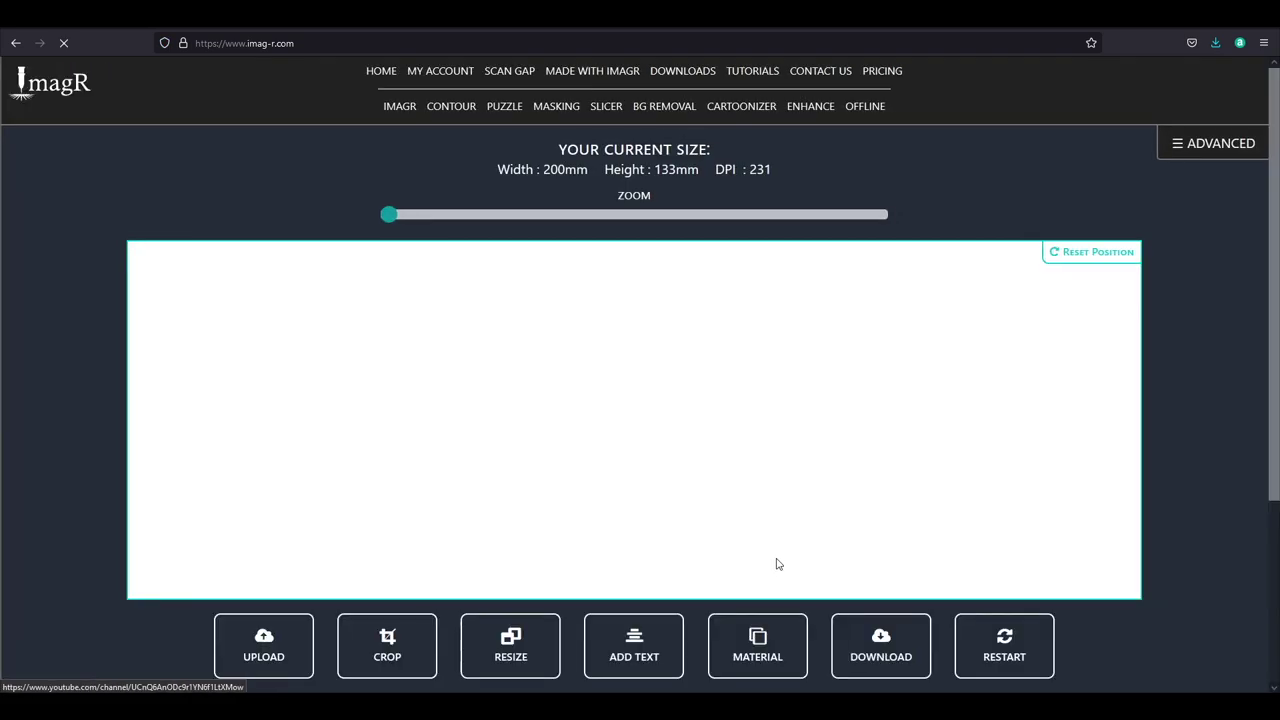
{"action": "scroll", "coordinate": [920, 387], "scroll_direction": "up", "scroll_amount": 4, "text": "ctrl"}
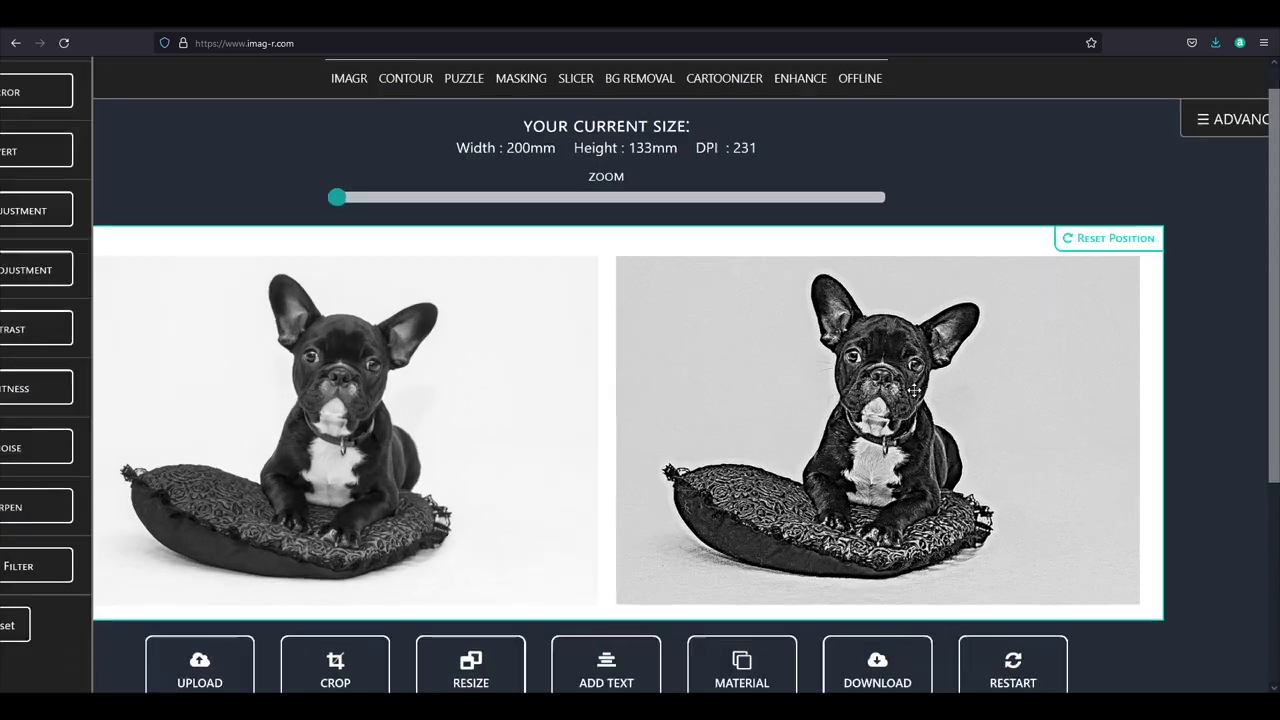
{"action": "scroll", "coordinate": [878, 421], "scroll_direction": "down", "scroll_amount": 4, "text": "ctrl"}
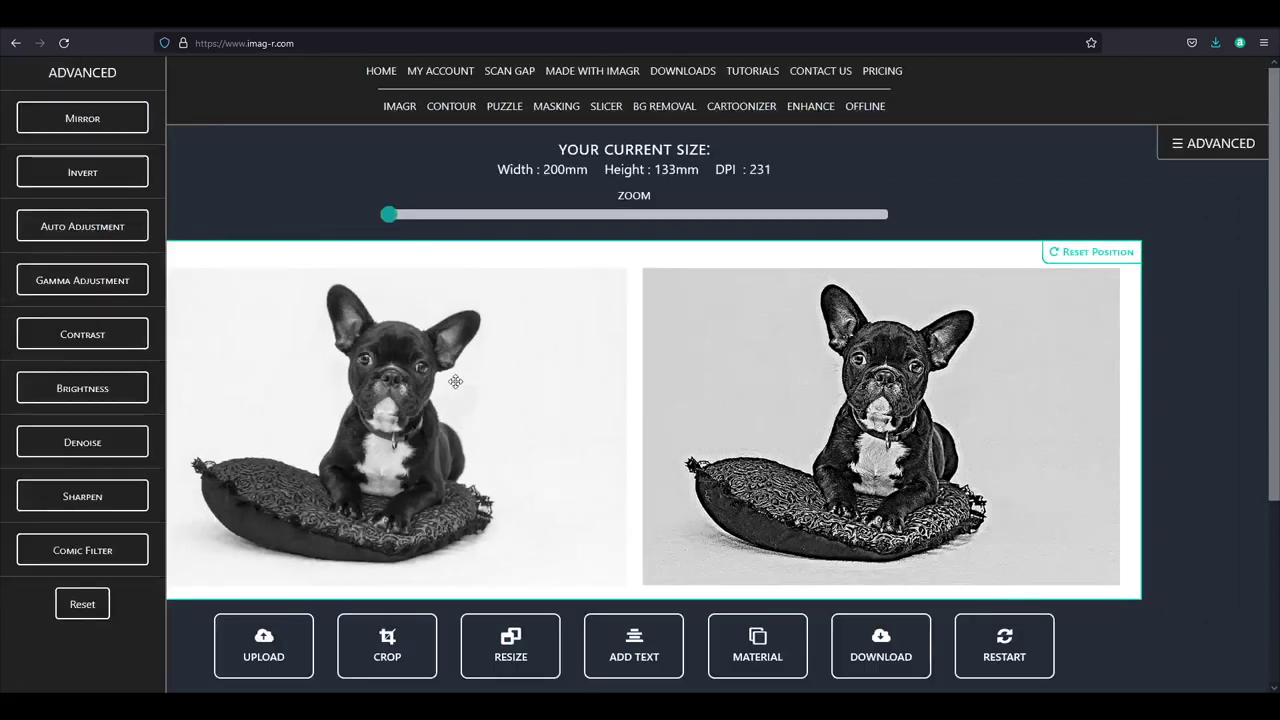
- Raise the bulldog engraving's gamma to 1,4 and set brightness to 13
{"action": "left_click", "coordinate": [64, 226]}
{"action": "left_click", "coordinate": [77, 318]}
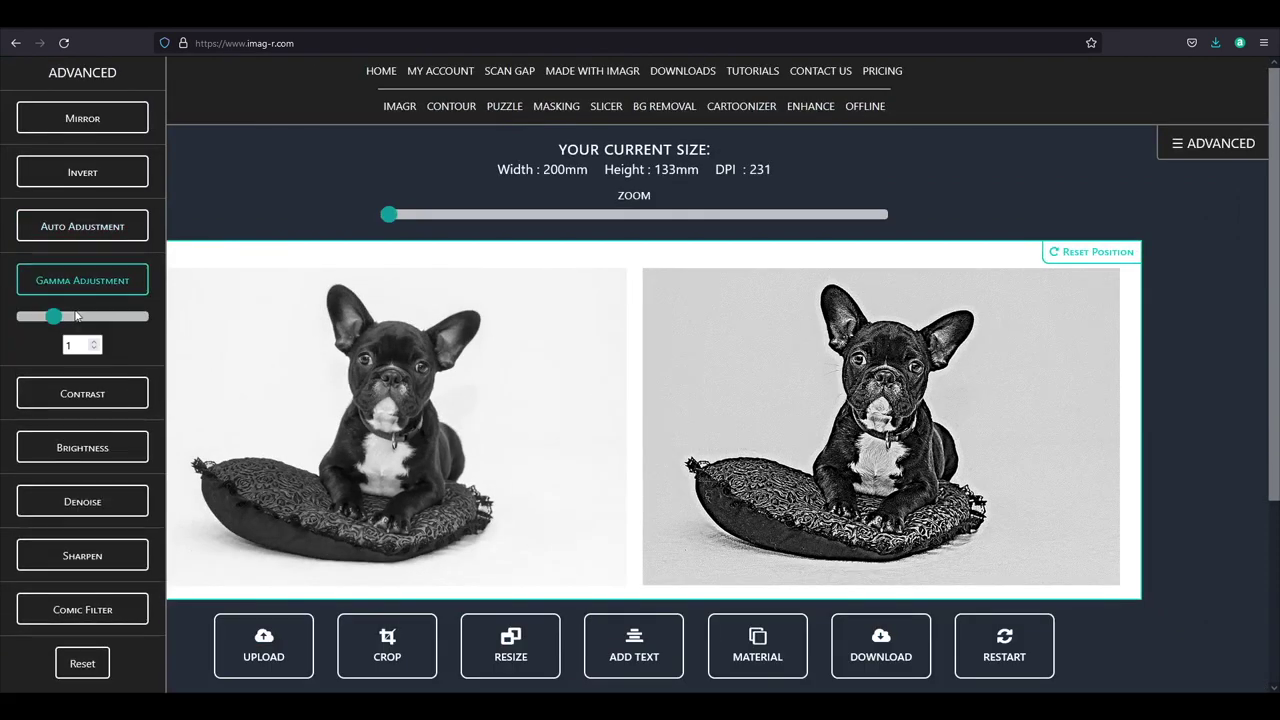
{"action": "left_click", "coordinate": [94, 342]}
{"action": "left_click", "coordinate": [94, 342]}
{"action": "left_click", "coordinate": [94, 342]}
{"action": "left_click", "coordinate": [94, 342]}
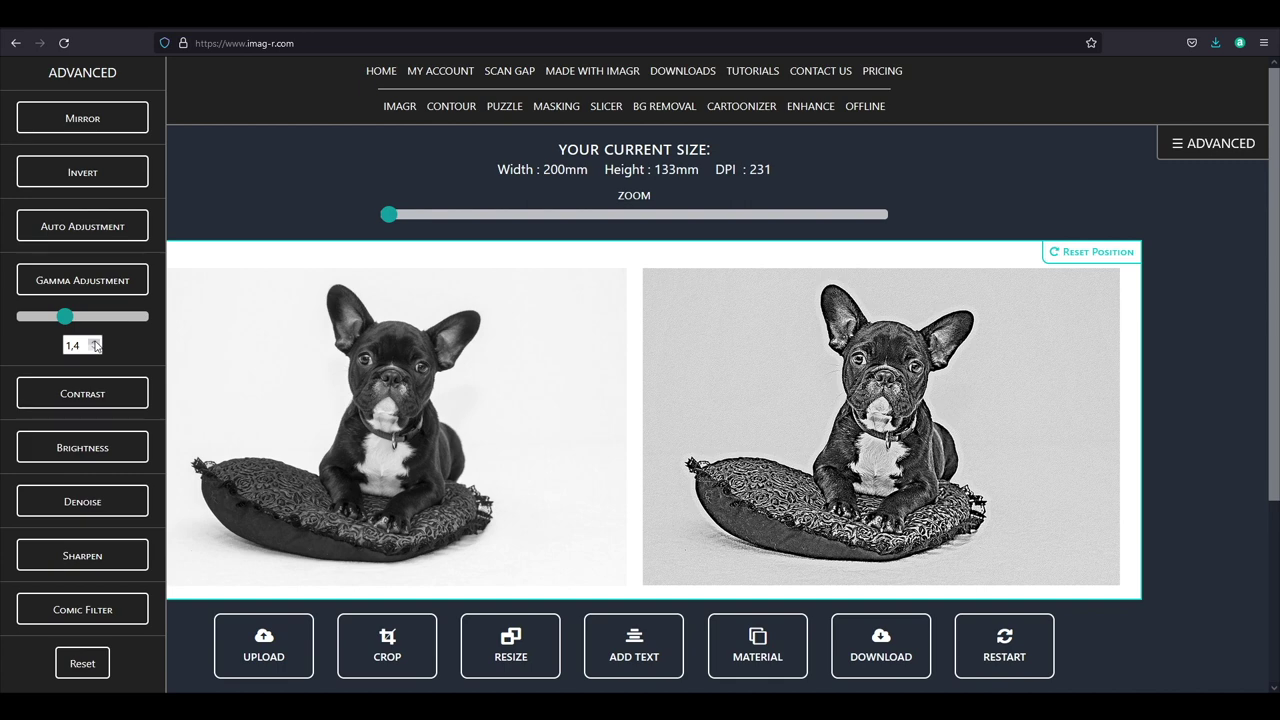
{"action": "left_click", "coordinate": [92, 447]}
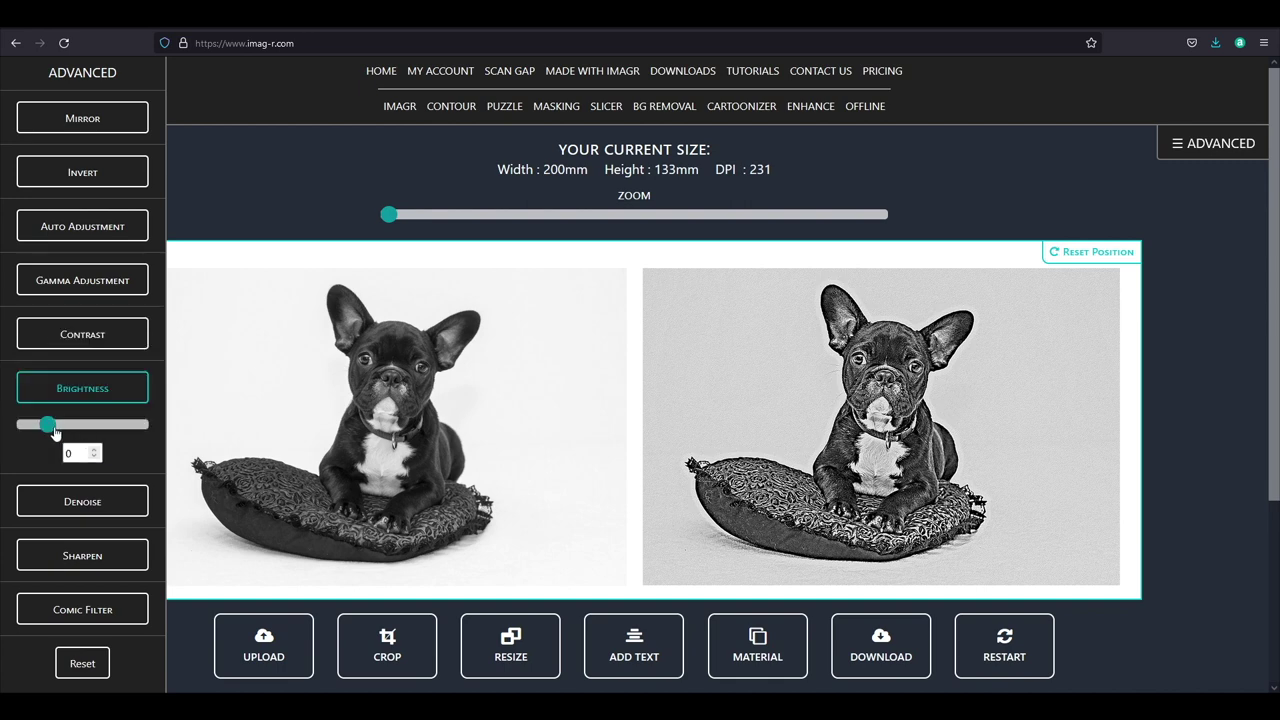
{"action": "left_click", "coordinate": [54, 428]}
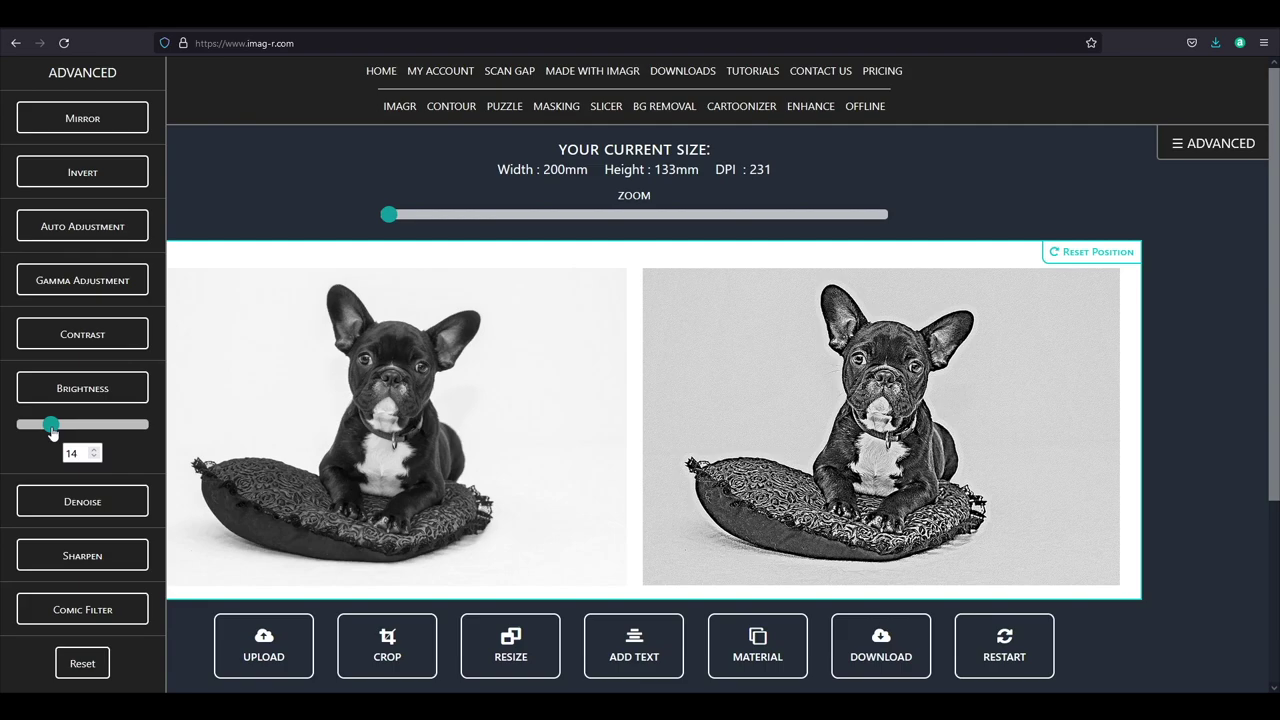
{"action": "left_click", "coordinate": [94, 458]}
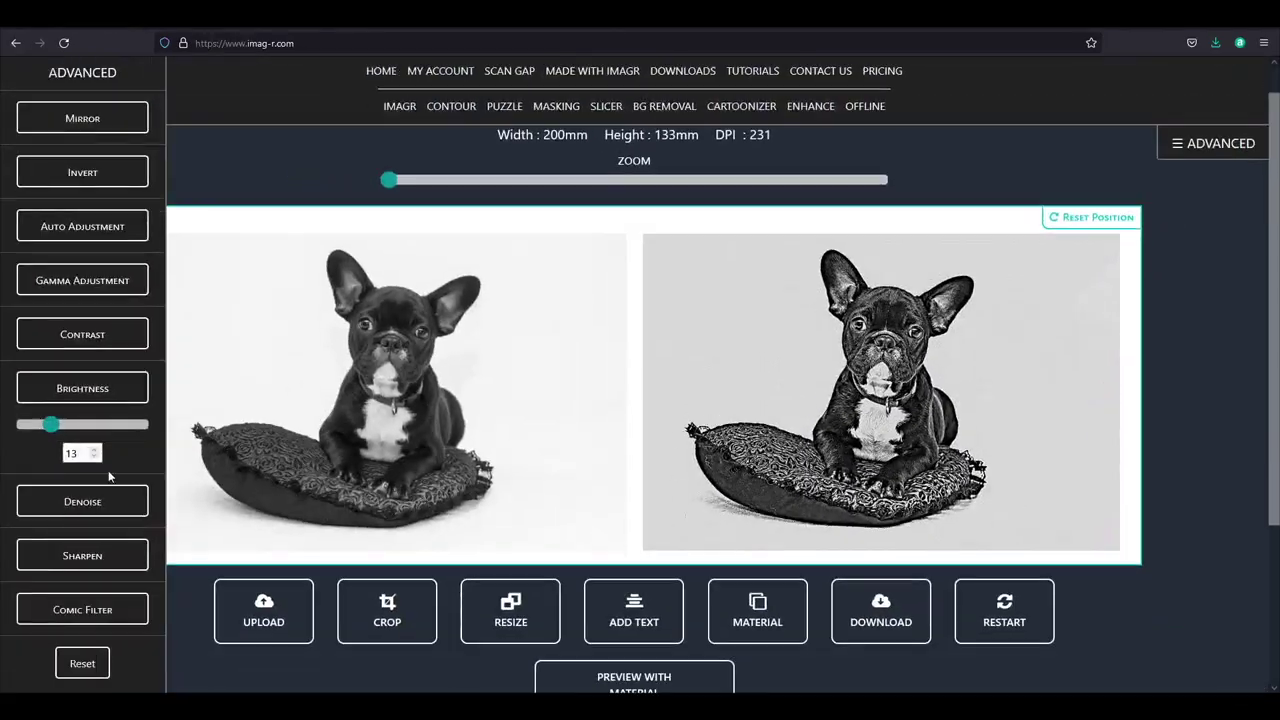
- Apply denoise 30, lower brightness to -11, and raise gamma to 1,5
{"action": "left_click", "coordinate": [100, 503]}
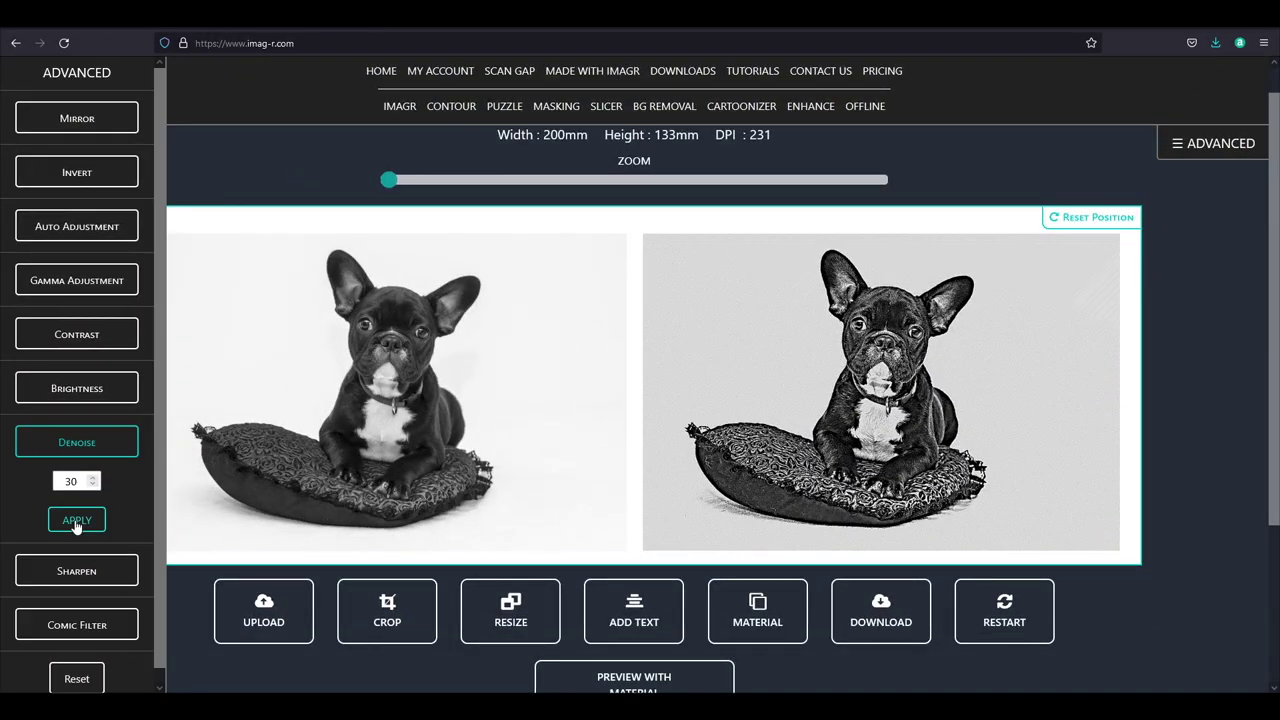
{"action": "left_click", "coordinate": [77, 519]}
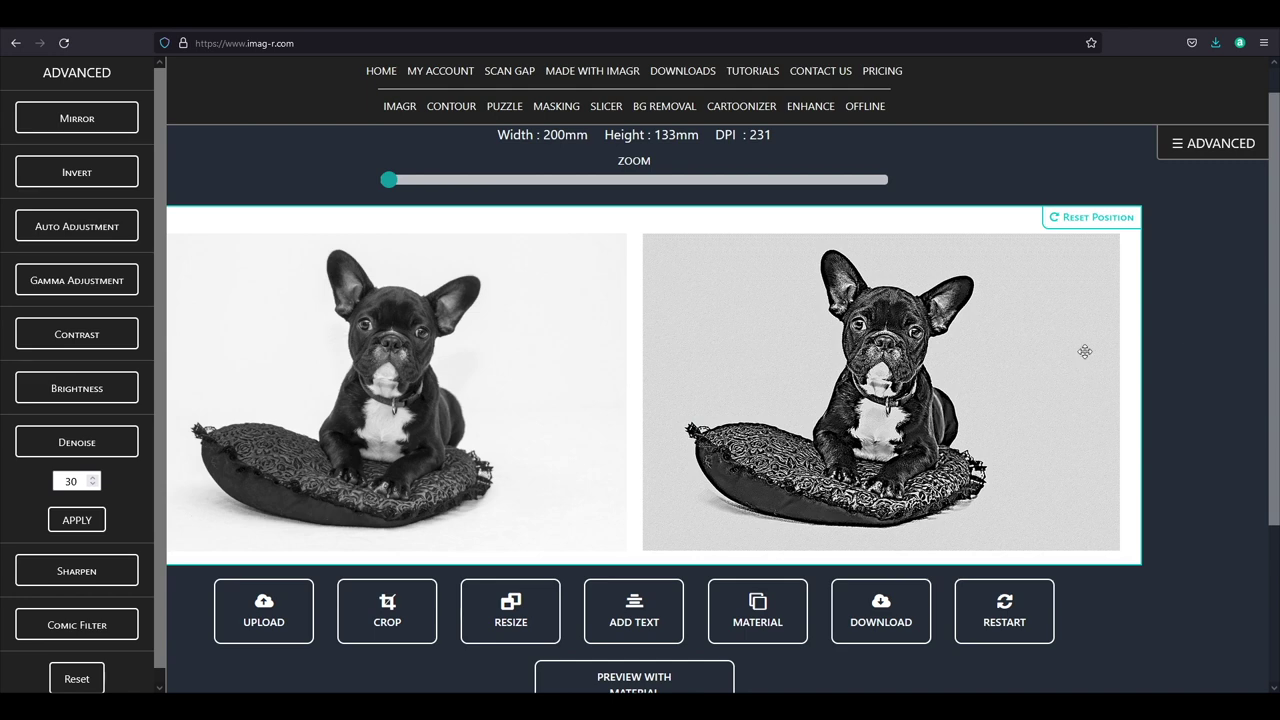
{"action": "scroll", "coordinate": [1083, 351], "scroll_direction": "up", "scroll_amount": 1}
{"action": "left_click", "coordinate": [84, 396]}
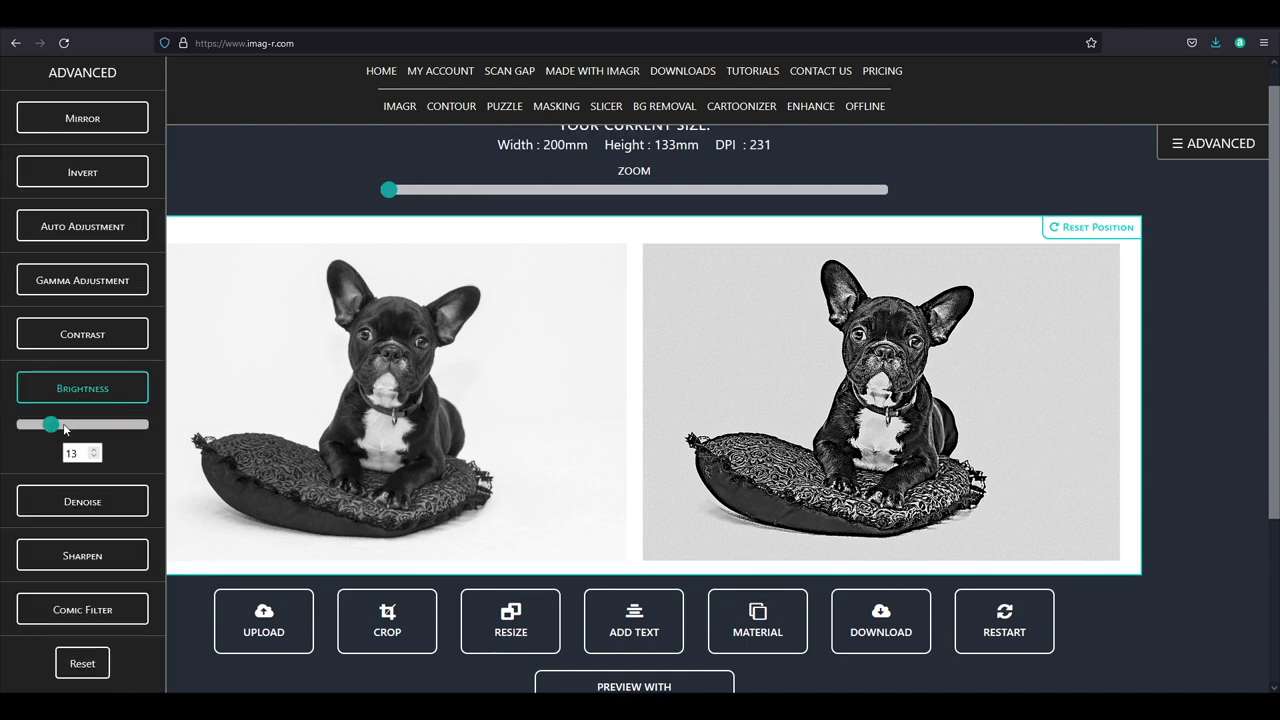
{"action": "left_click", "coordinate": [92, 459]}
{"action": "left_click", "coordinate": [92, 459]}
{"action": "left_click", "coordinate": [92, 459]}
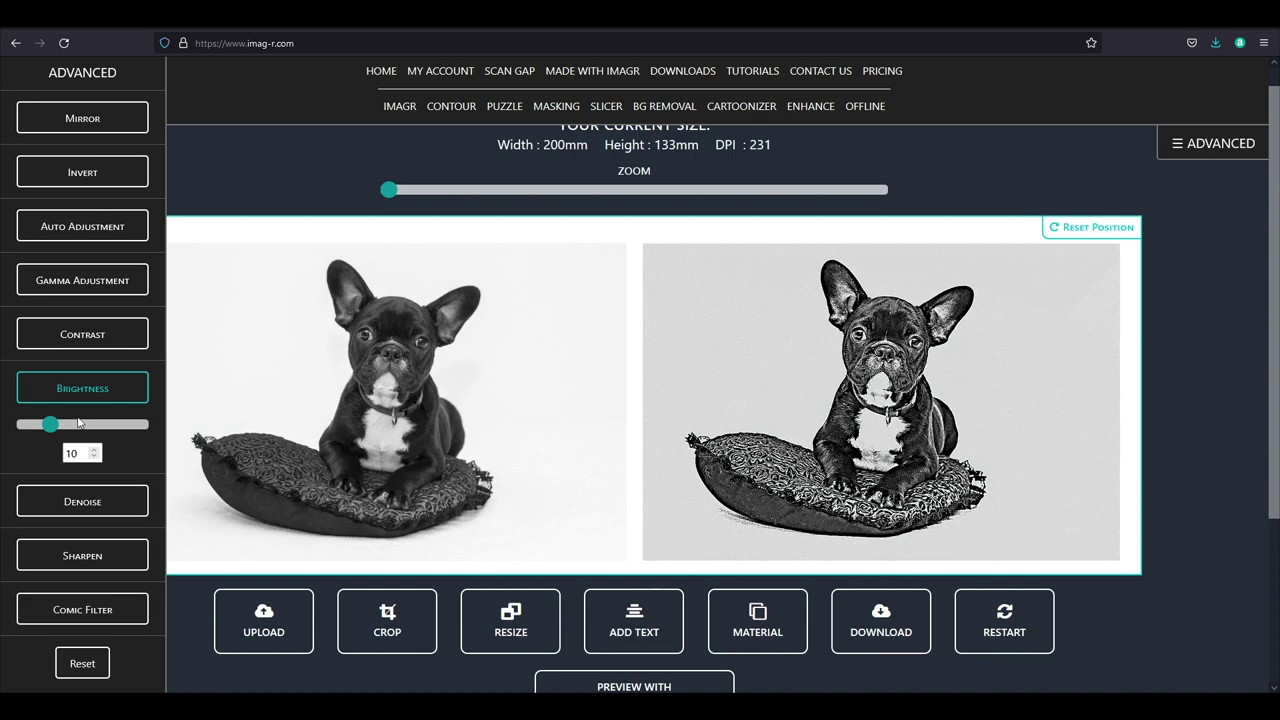
{"action": "left_click_drag", "start_coordinate": [50, 424], "coordinate": [47, 427]}
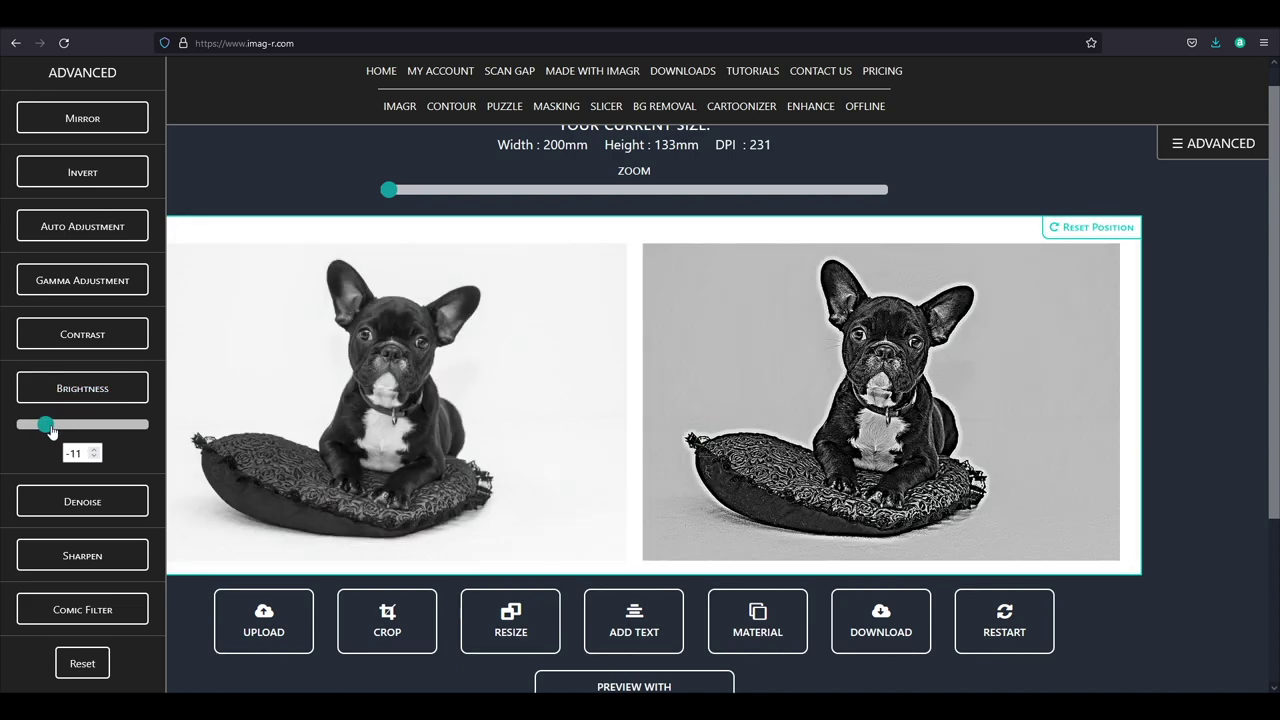
{"action": "left_click", "coordinate": [85, 278]}
{"action": "left_click", "coordinate": [94, 342]}
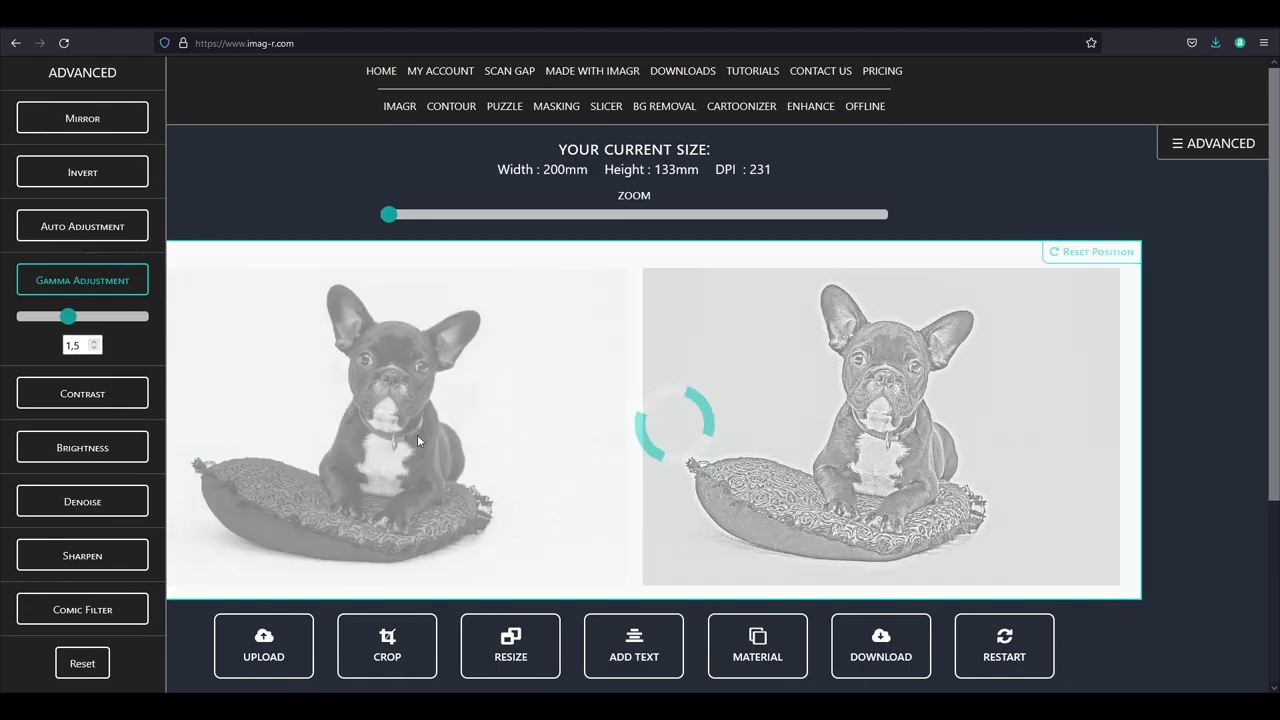
- Preview the bulldog engraving on Birch wood material
{"action": "scroll", "coordinate": [748, 423], "scroll_direction": "down", "scroll_amount": 3}
{"action": "left_click", "coordinate": [655, 580]}
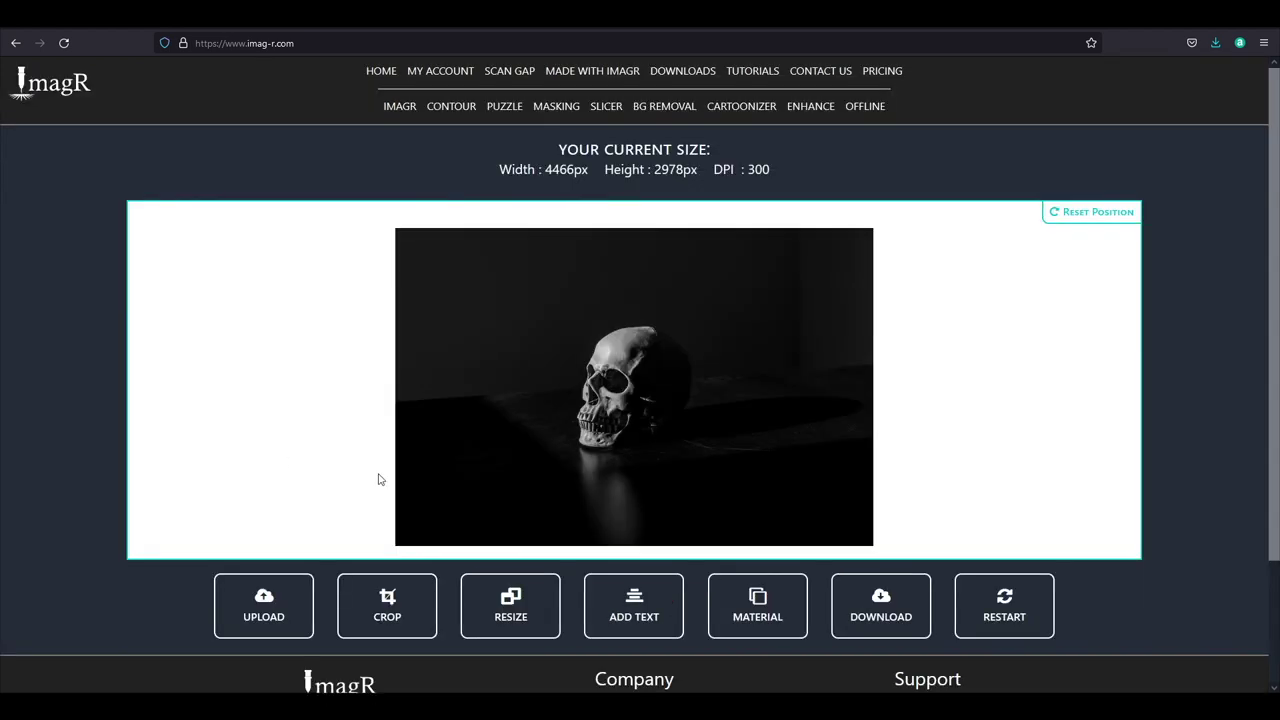
- Square-crop the skull photo with the crop square centred on the skull
{"action": "scroll", "coordinate": [378, 479], "scroll_direction": "down", "scroll_amount": 1}
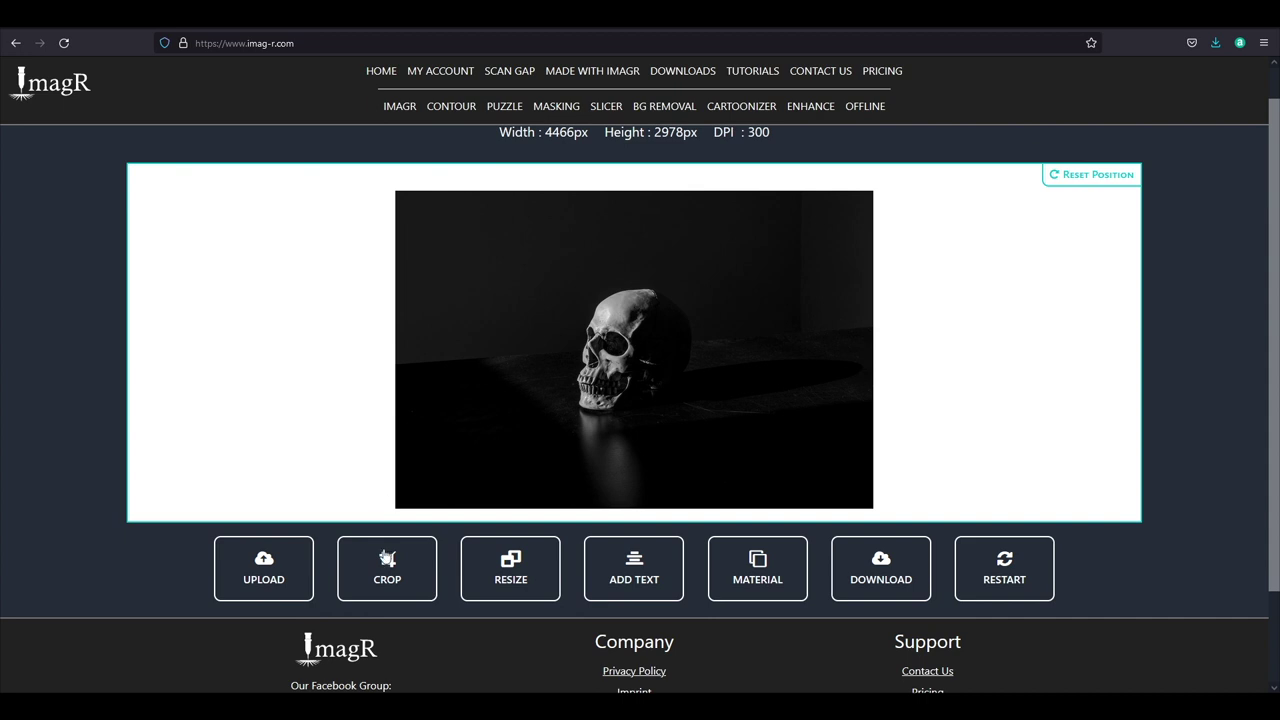
{"action": "left_click", "coordinate": [387, 568]}
{"action": "left_click", "coordinate": [638, 632]}
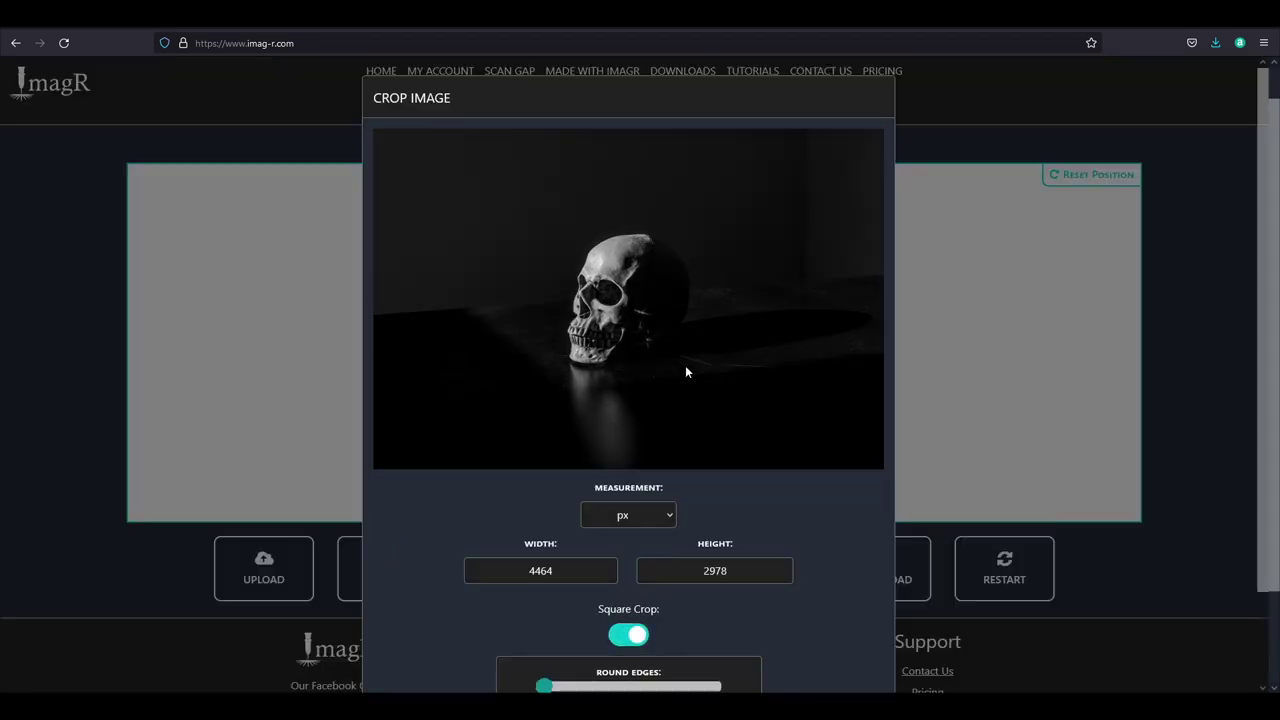
{"action": "left_click_drag", "start_coordinate": [630, 464], "coordinate": [630, 339]}
{"action": "left_click_drag", "start_coordinate": [633, 262], "coordinate": [629, 330]}
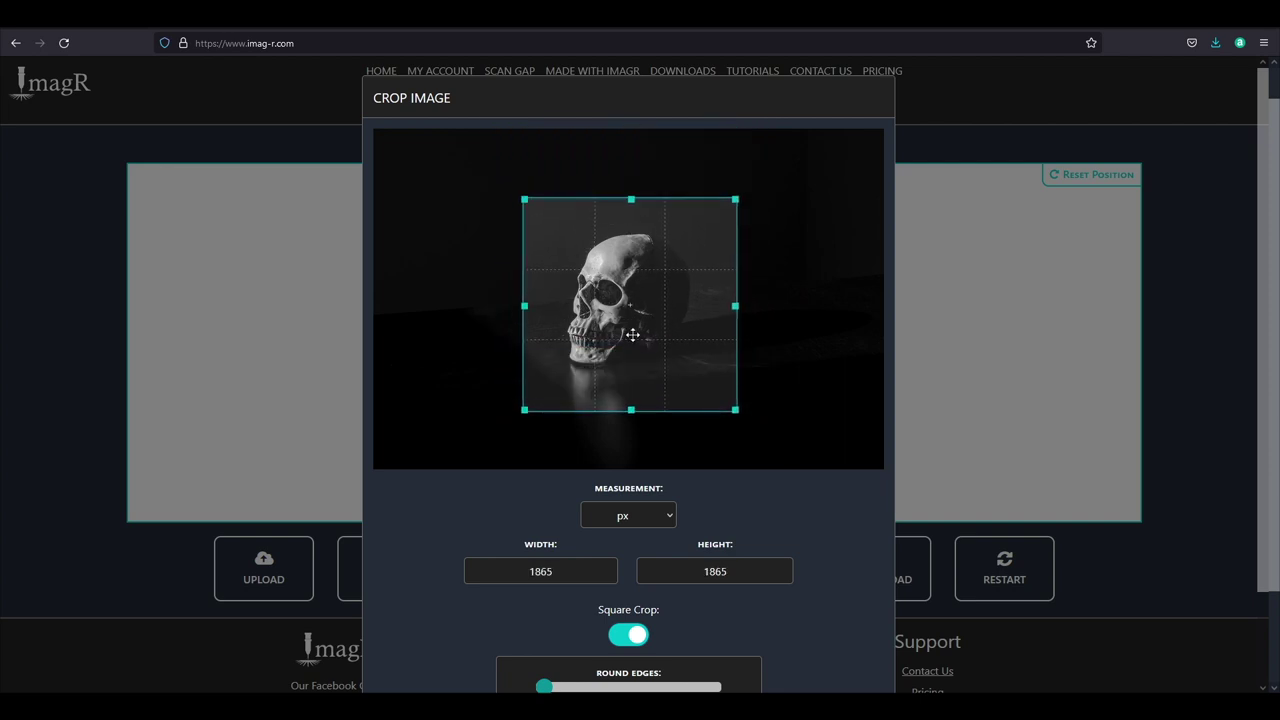
{"action": "scroll", "coordinate": [589, 654], "scroll_direction": "down", "scroll_amount": 2}
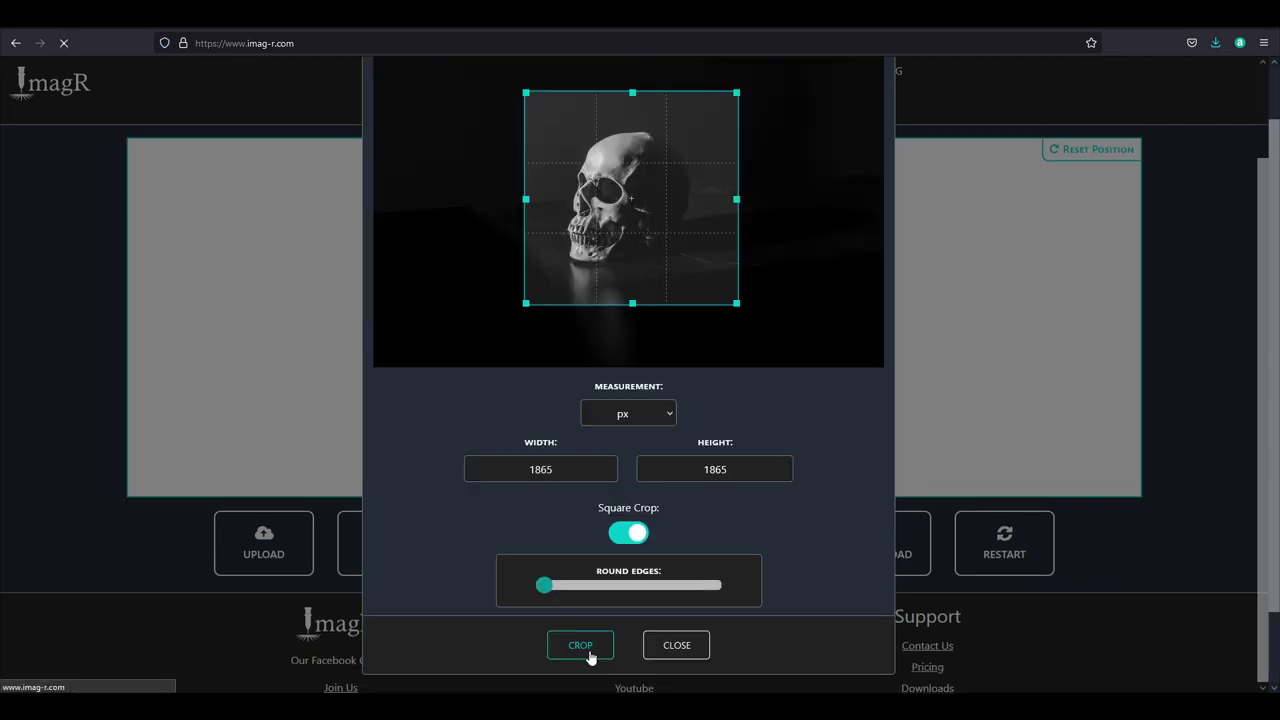
{"action": "left_click", "coordinate": [580, 646]}
- Resize the skull image in millimetres to 158 × 158 mm at 231 DPI
{"action": "scroll", "coordinate": [612, 573], "scroll_direction": "down", "scroll_amount": 3}
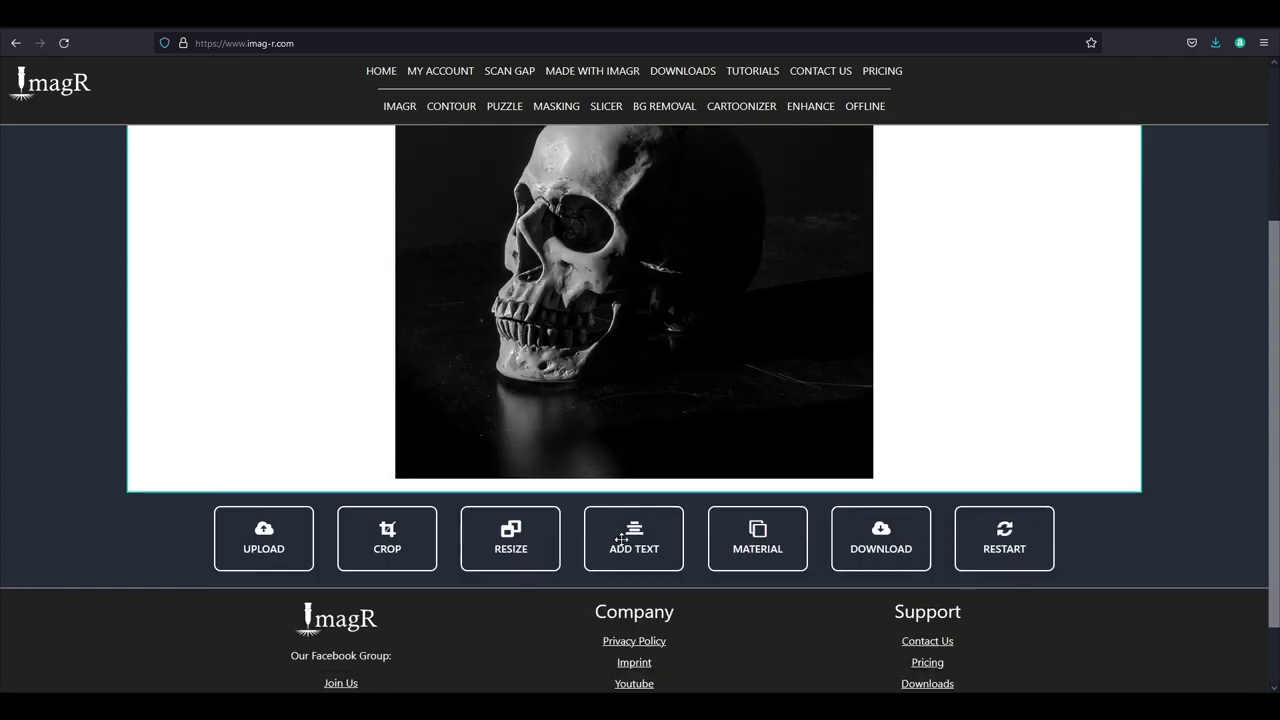
{"action": "left_click", "coordinate": [510, 520]}
{"action": "left_click", "coordinate": [667, 294]}
{"action": "left_click", "coordinate": [667, 322]}
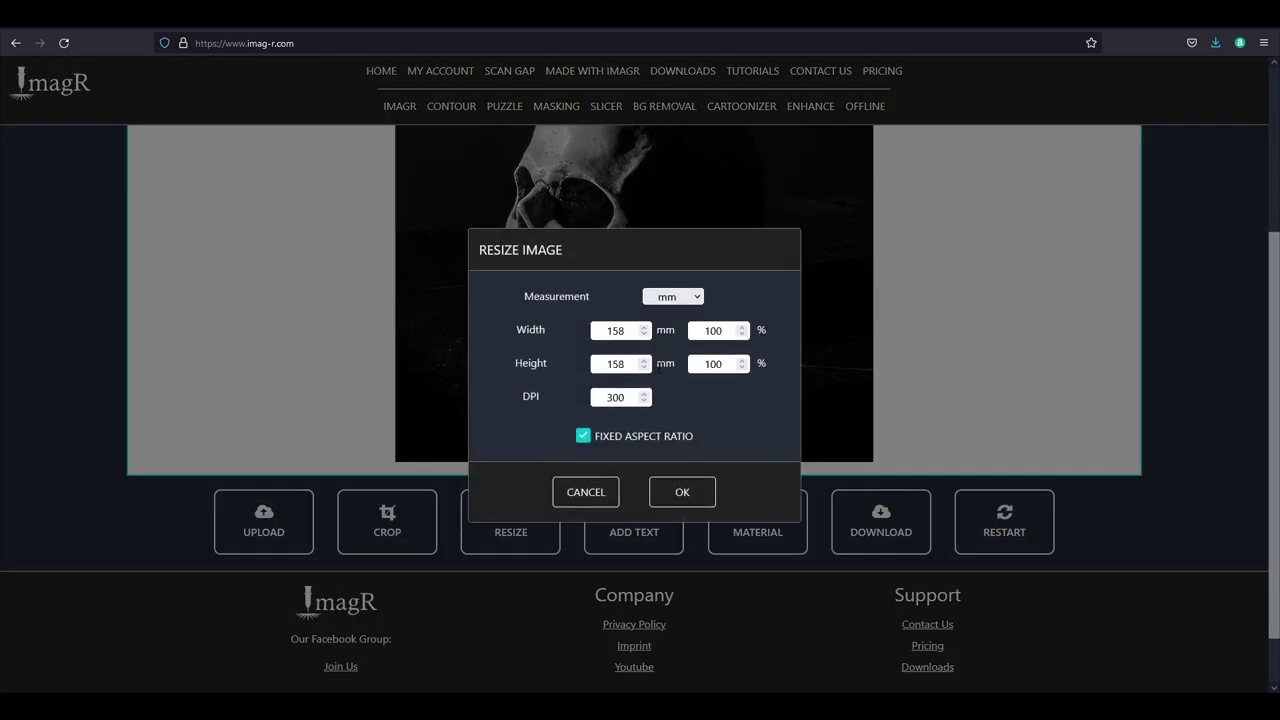
{"action": "double_click", "coordinate": [617, 397]}
{"action": "type", "text": "231"}
{"action": "left_click", "coordinate": [666, 491]}
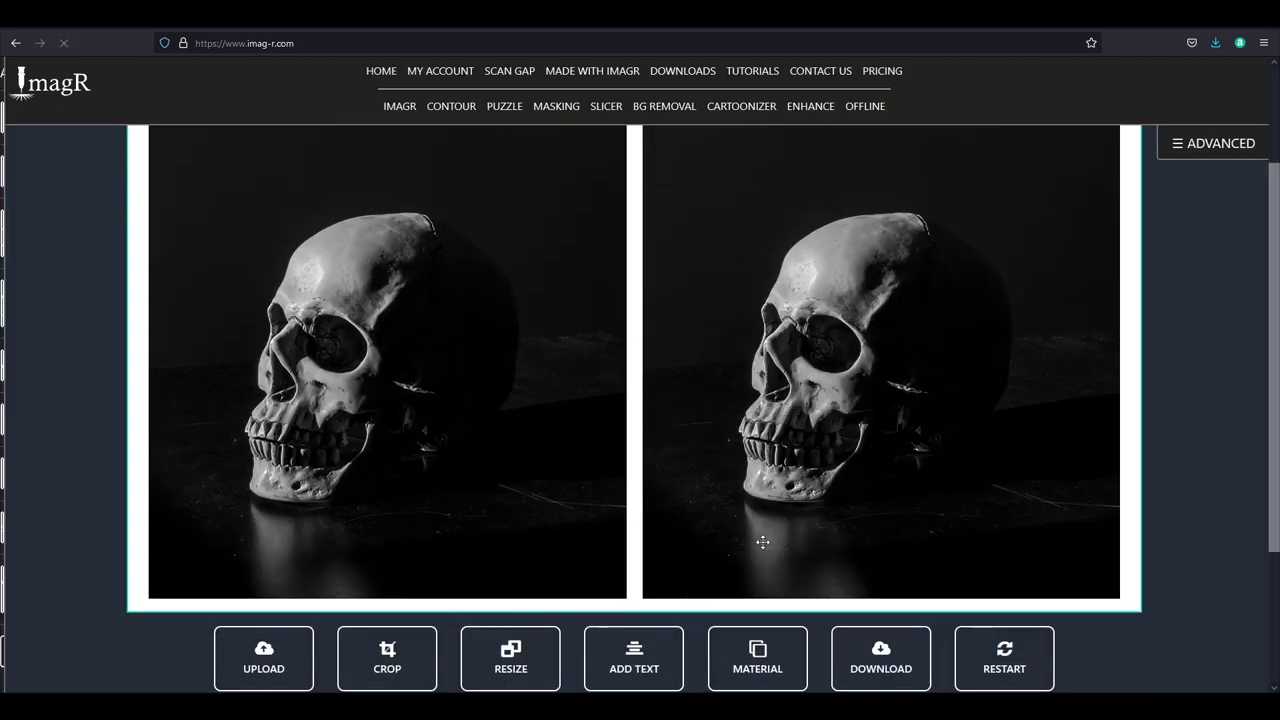
- Set the skull's engraving material to CO2/2 Wood
{"action": "left_click", "coordinate": [788, 660]}
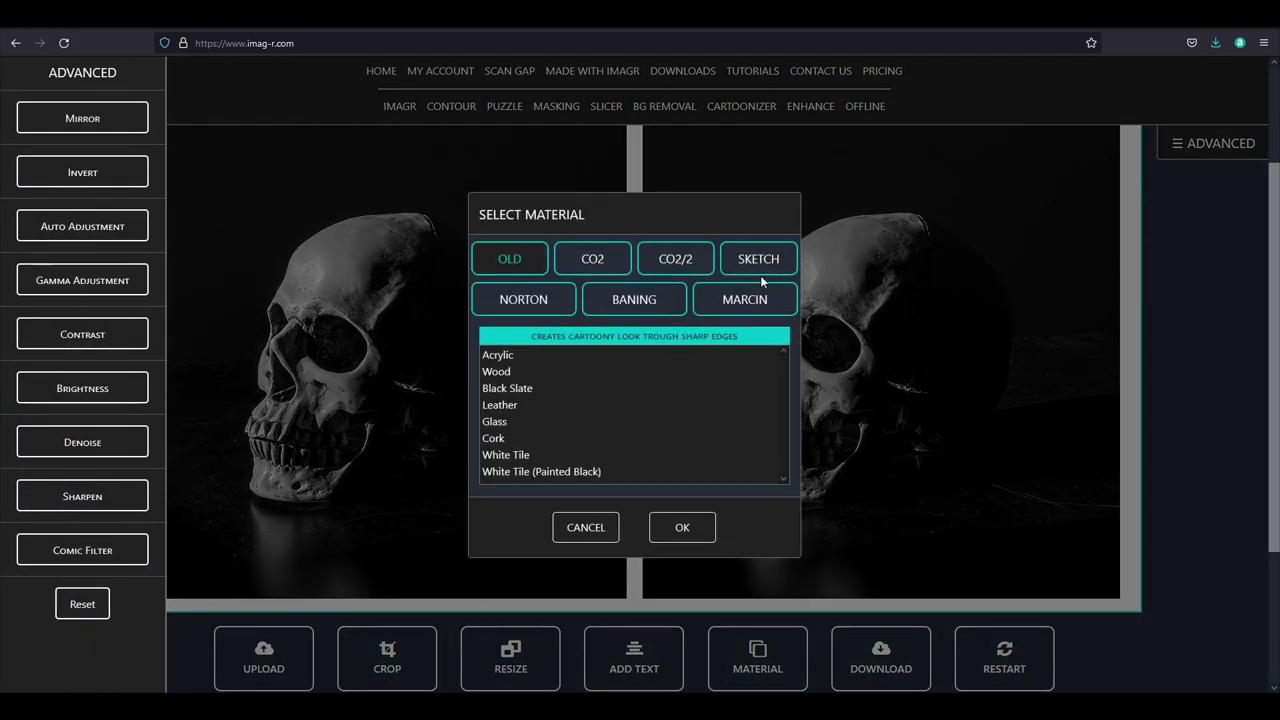
{"action": "left_click", "coordinate": [676, 259]}
{"action": "left_click", "coordinate": [558, 354]}
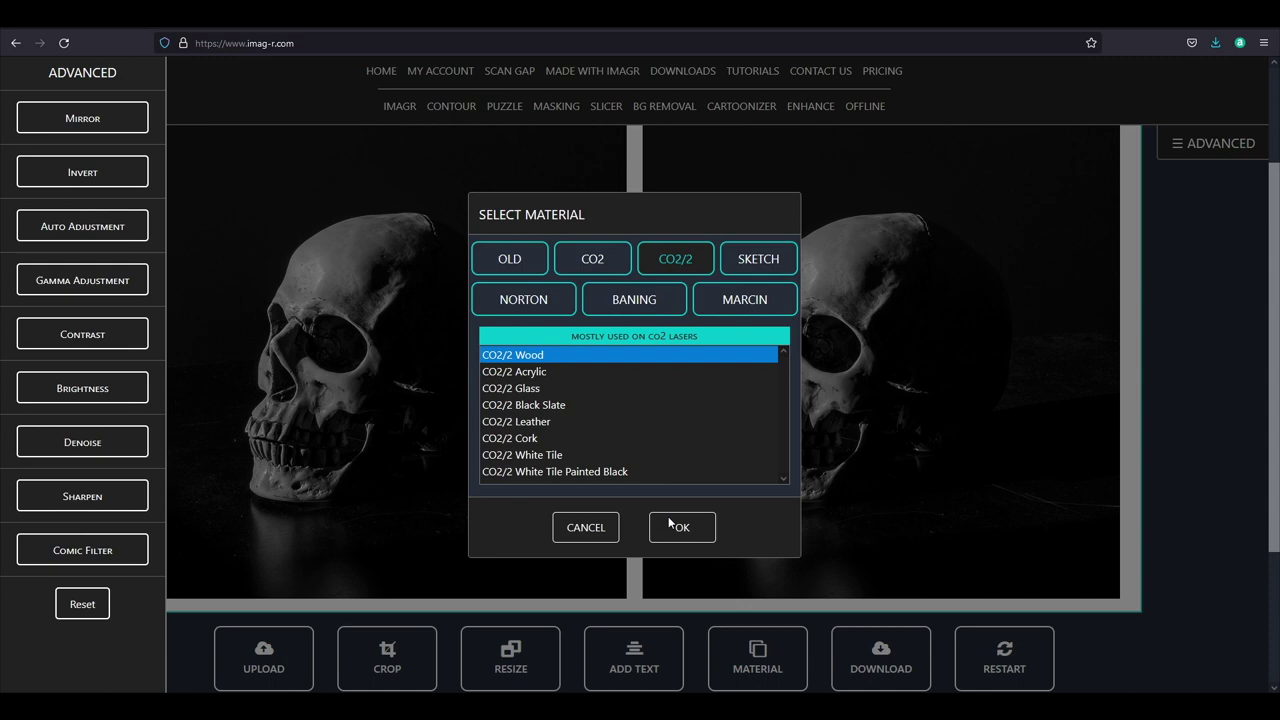
{"action": "left_click", "coordinate": [669, 521]}
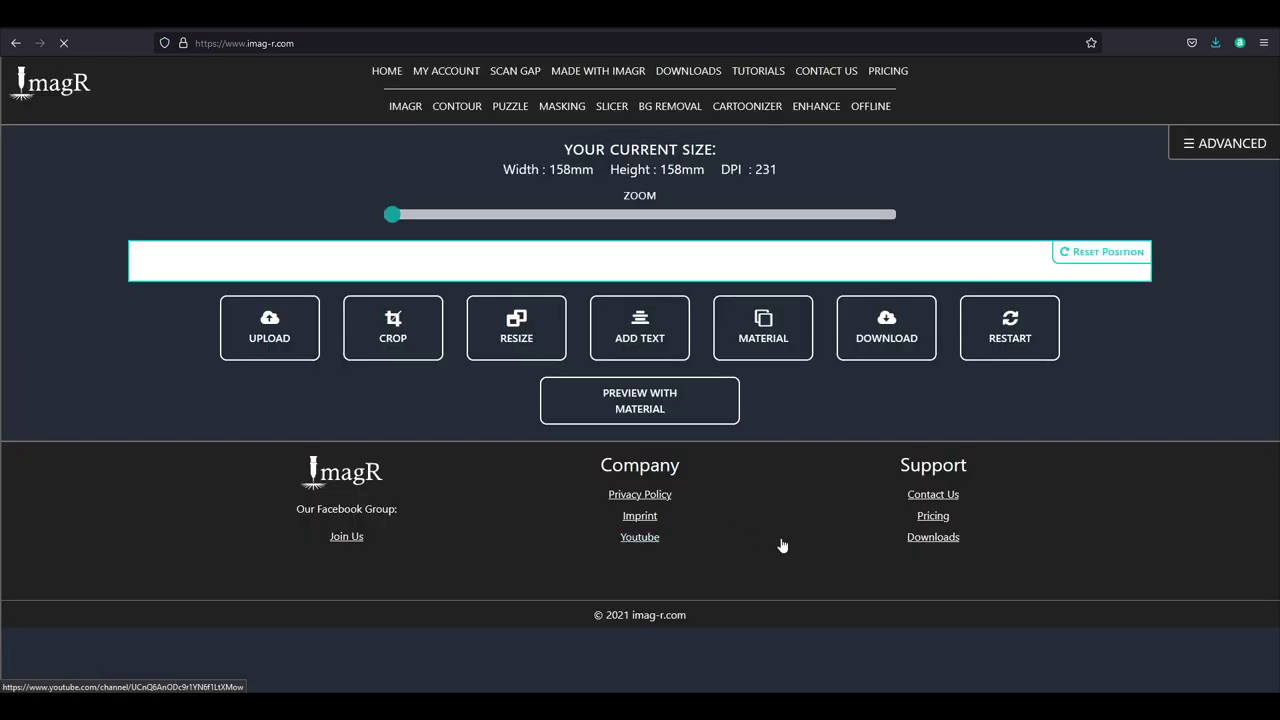
- Run automatic adjustment on the skull and raise gamma to 1,3
{"action": "scroll", "coordinate": [806, 570], "scroll_direction": "down", "scroll_amount": 2}
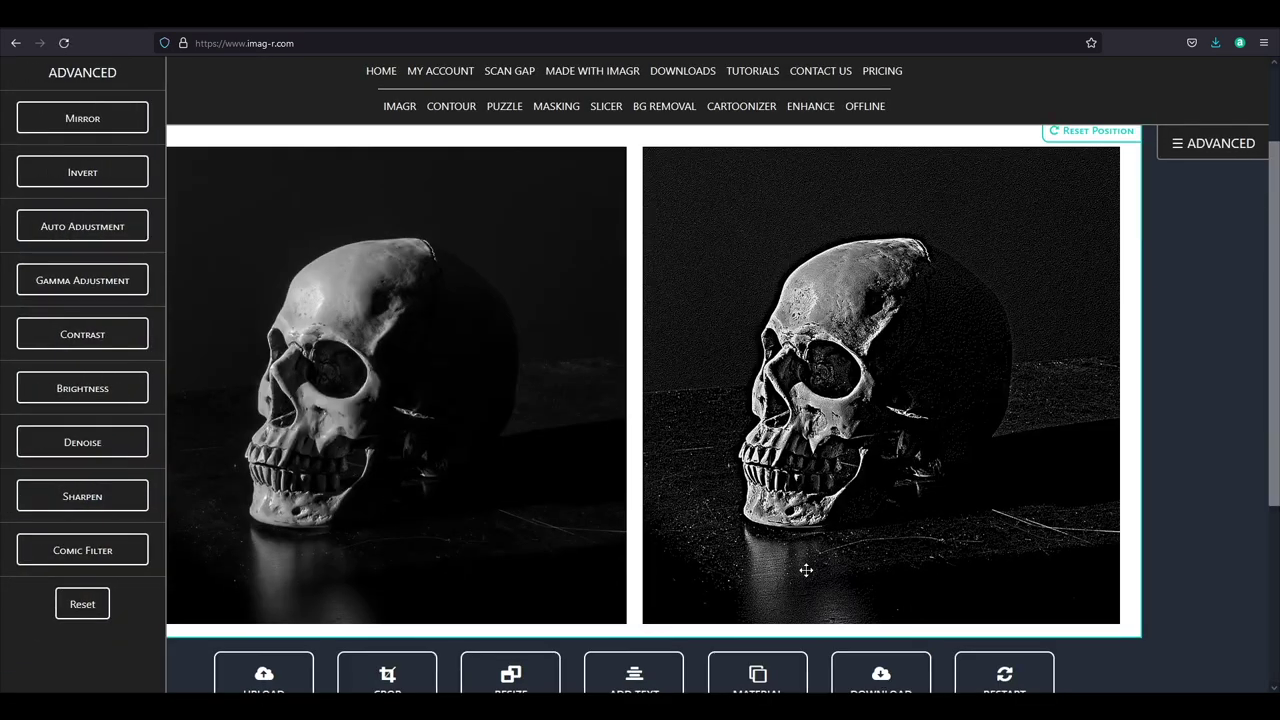
{"action": "left_click", "coordinate": [25, 228]}
{"action": "left_click", "coordinate": [80, 272]}
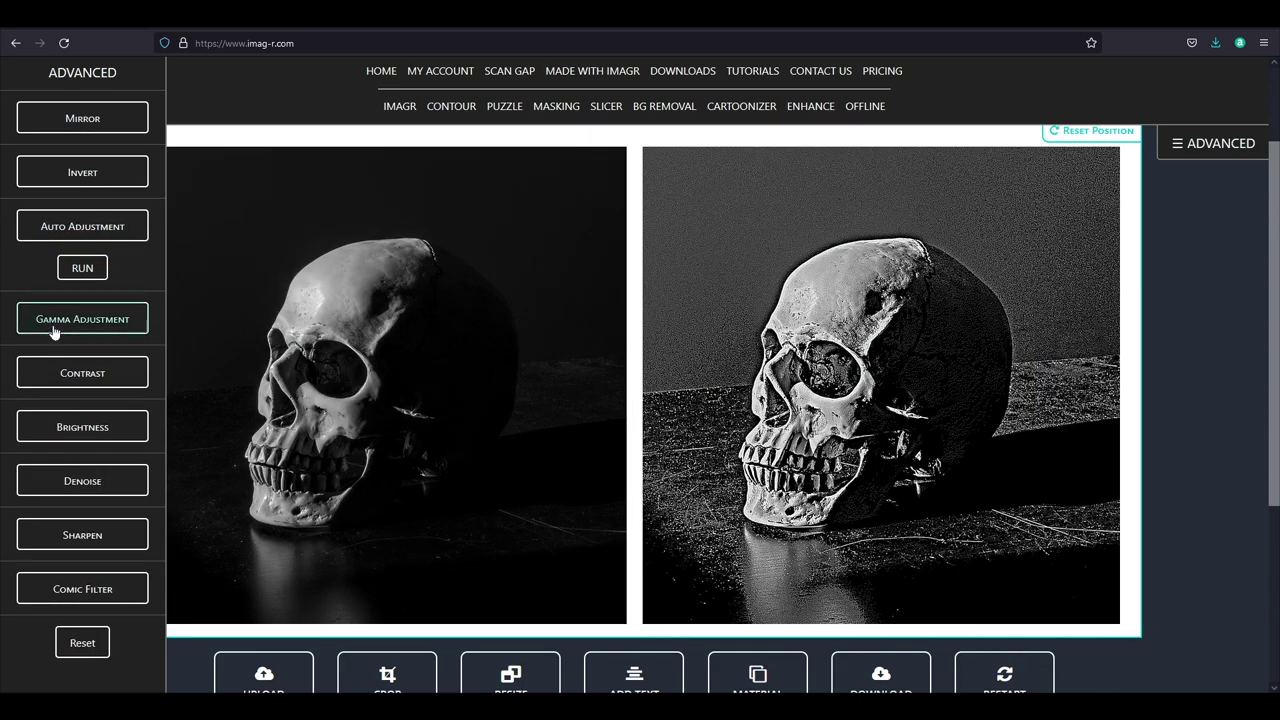
{"action": "left_click", "coordinate": [54, 328]}
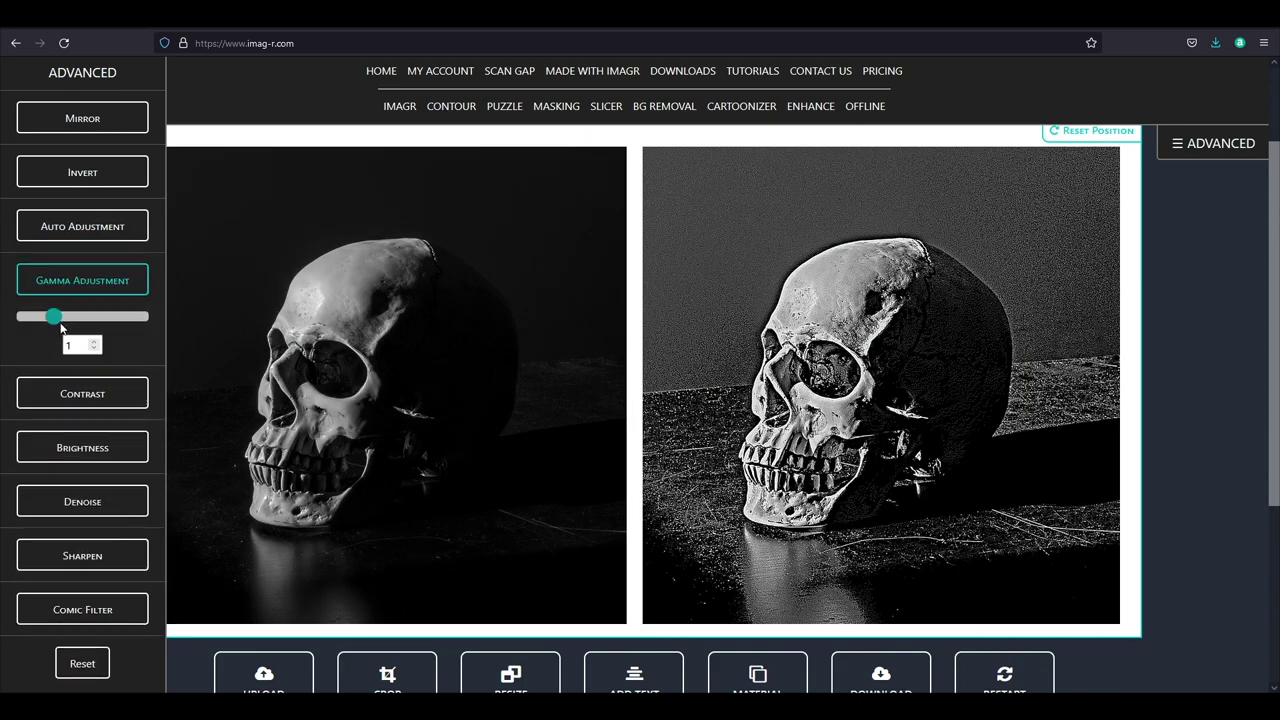
{"action": "left_click", "coordinate": [60, 322]}
{"action": "left_click_drag", "start_coordinate": [60, 322], "coordinate": [63, 325]}
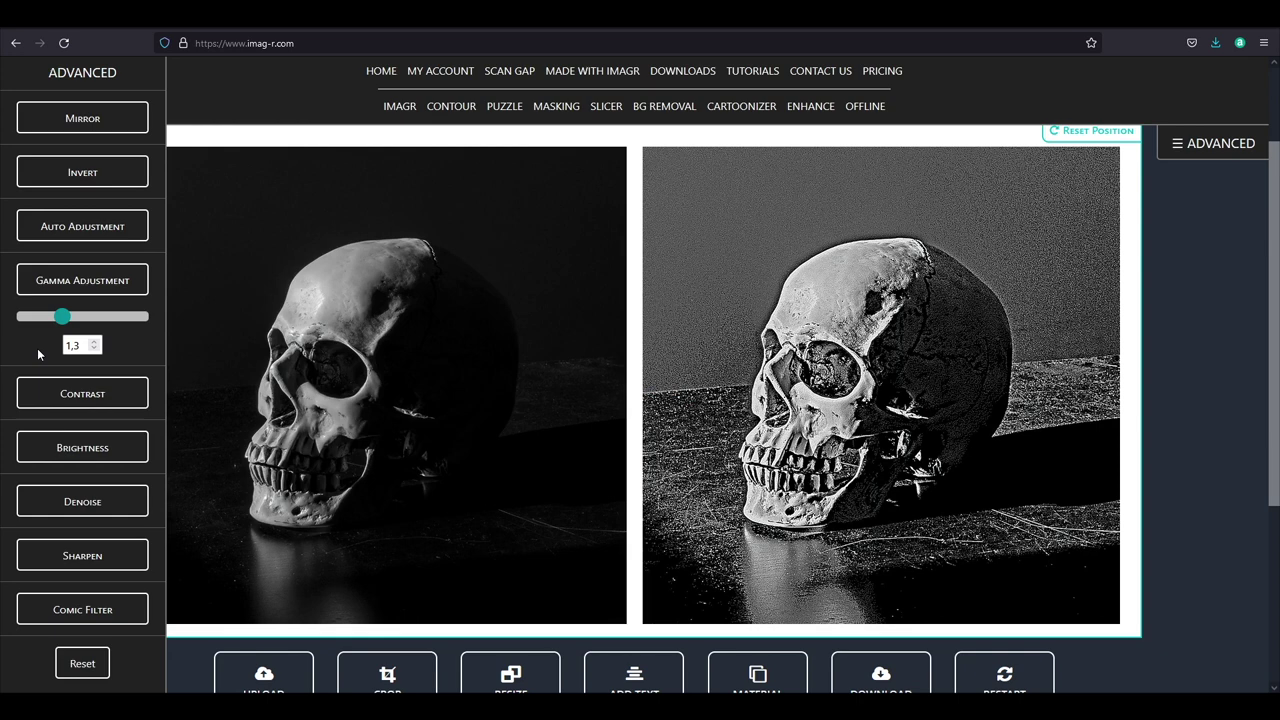
- Set contrast to 5, brightness to 20, and apply denoise strength 30
{"action": "left_click", "coordinate": [58, 397]}
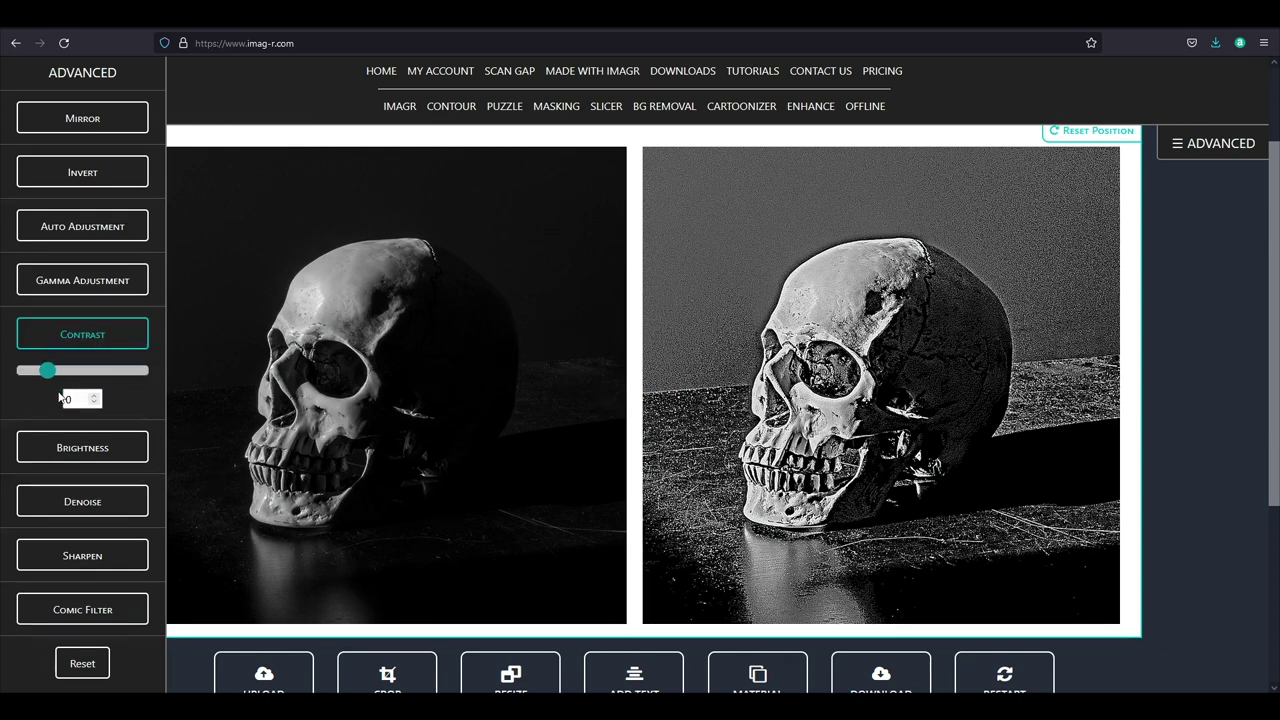
{"action": "double_click", "coordinate": [72, 397]}
{"action": "type", "text": "5"}
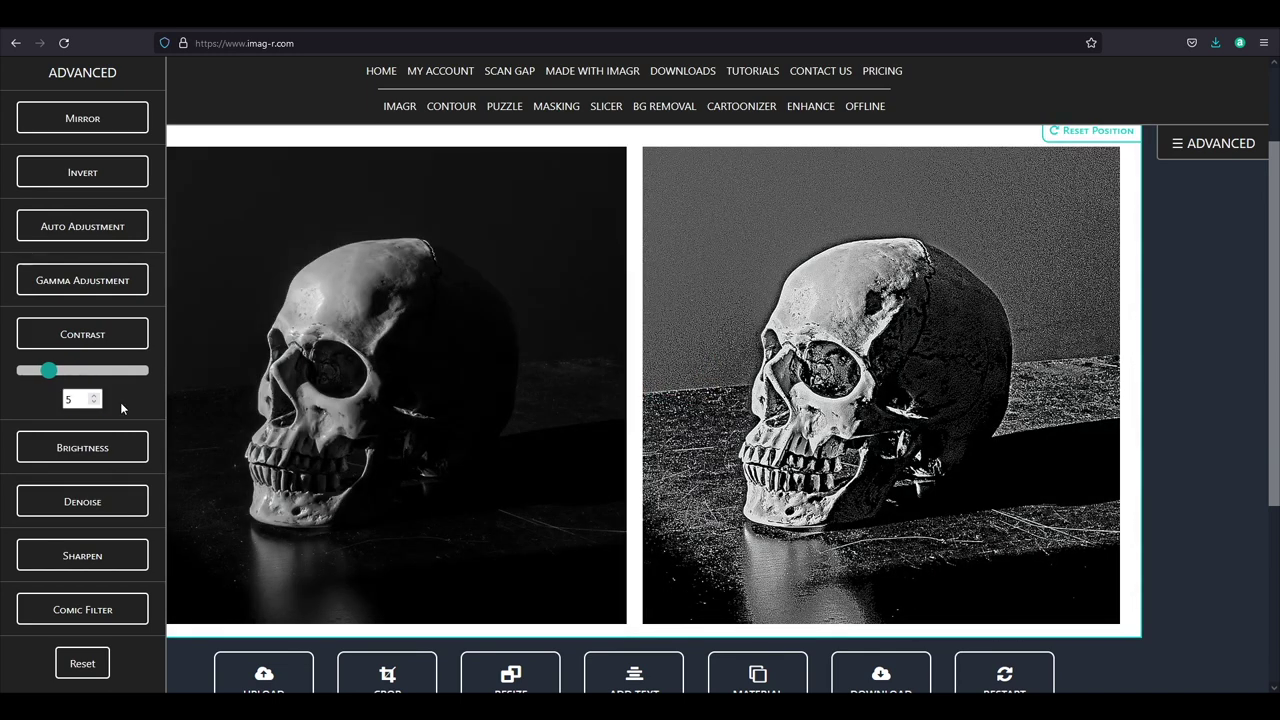
{"action": "left_click", "coordinate": [100, 447]}
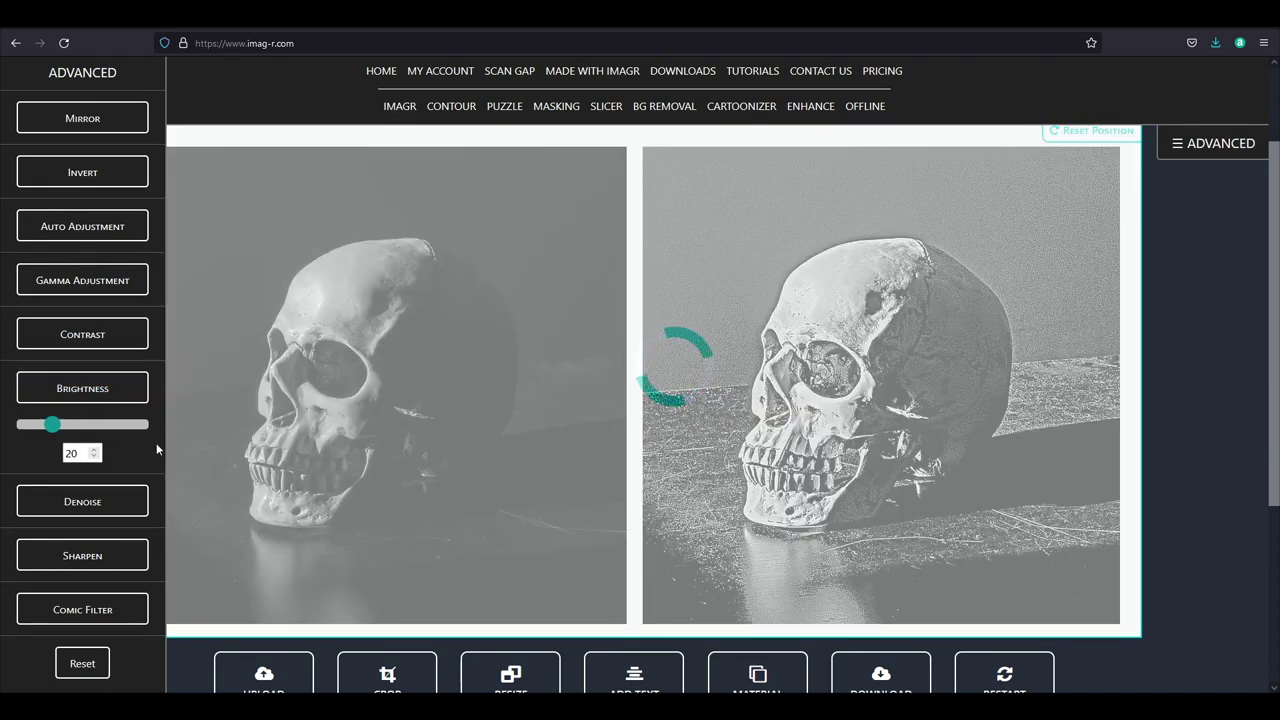
{"action": "scroll", "coordinate": [829, 295], "scroll_direction": "up", "scroll_amount": 5}
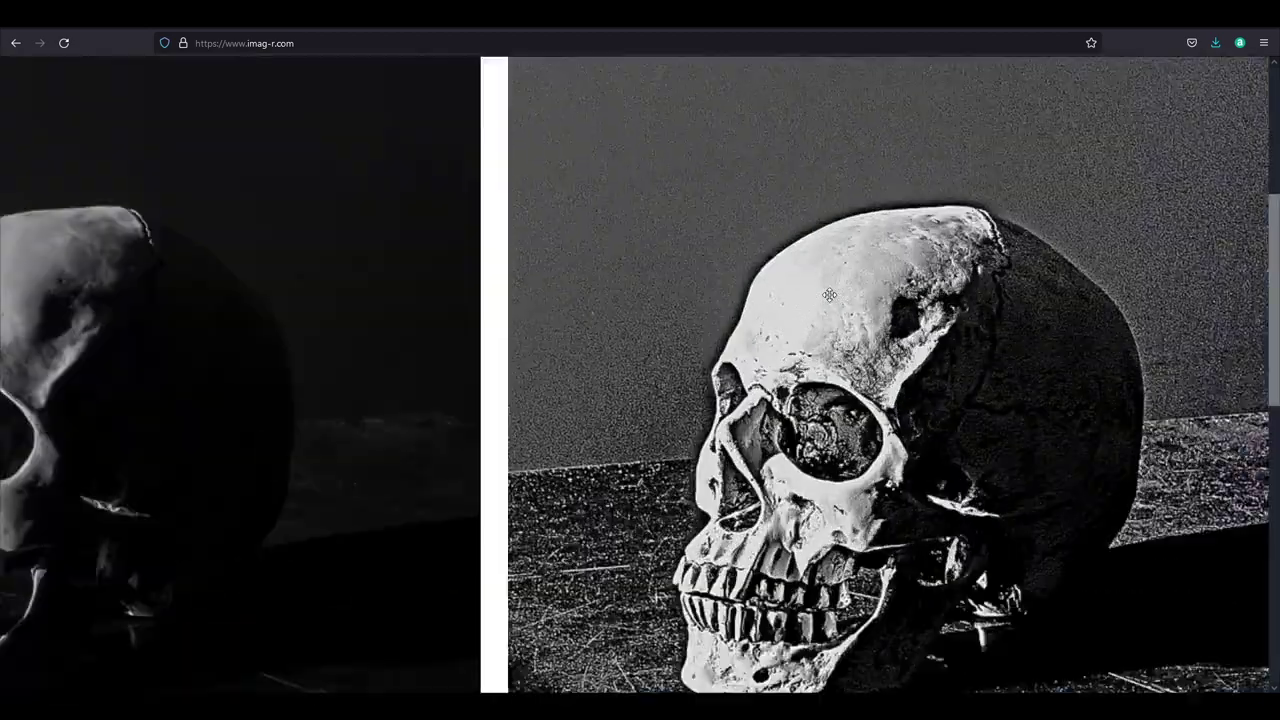
{"action": "scroll", "coordinate": [715, 370], "scroll_direction": "down", "scroll_amount": 2}
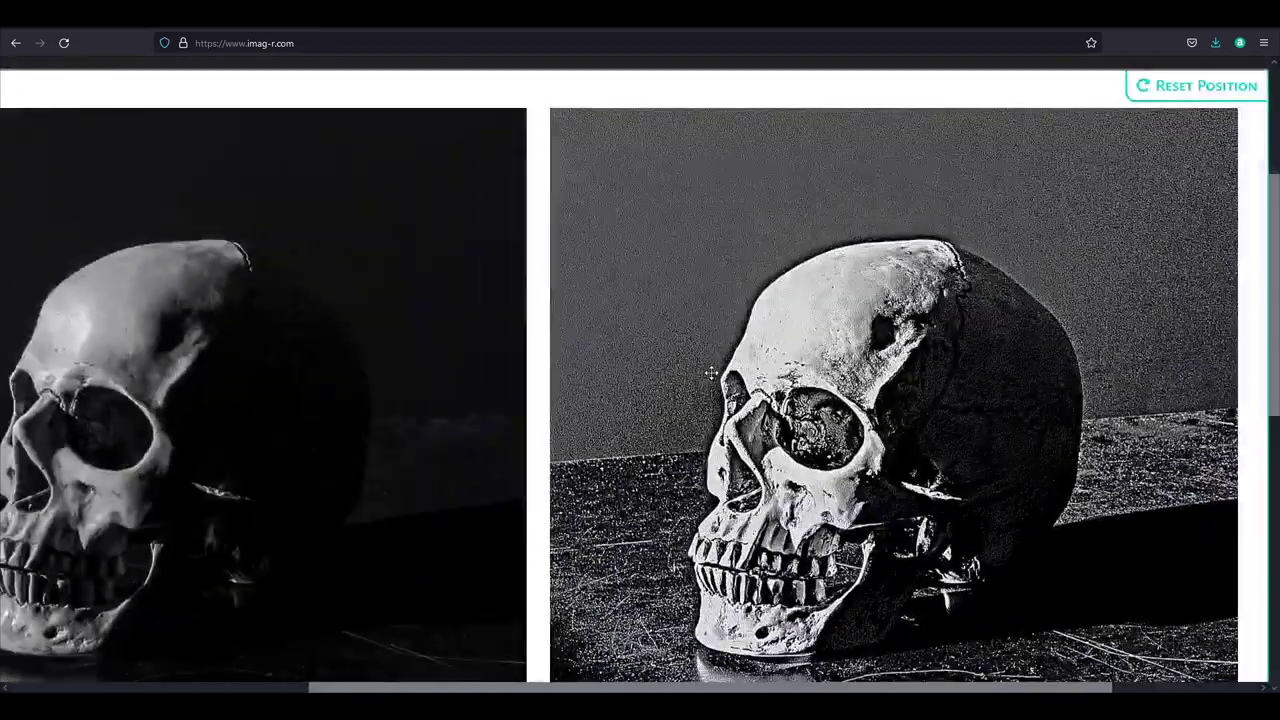
{"action": "scroll", "coordinate": [710, 373], "scroll_direction": "down", "scroll_amount": 2}
{"action": "key", "text": "ctrl+minus"}
{"action": "key", "text": "ctrl+minus"}
{"action": "key", "text": "ctrl+minus"}
{"action": "key", "text": "ctrl+minus"}
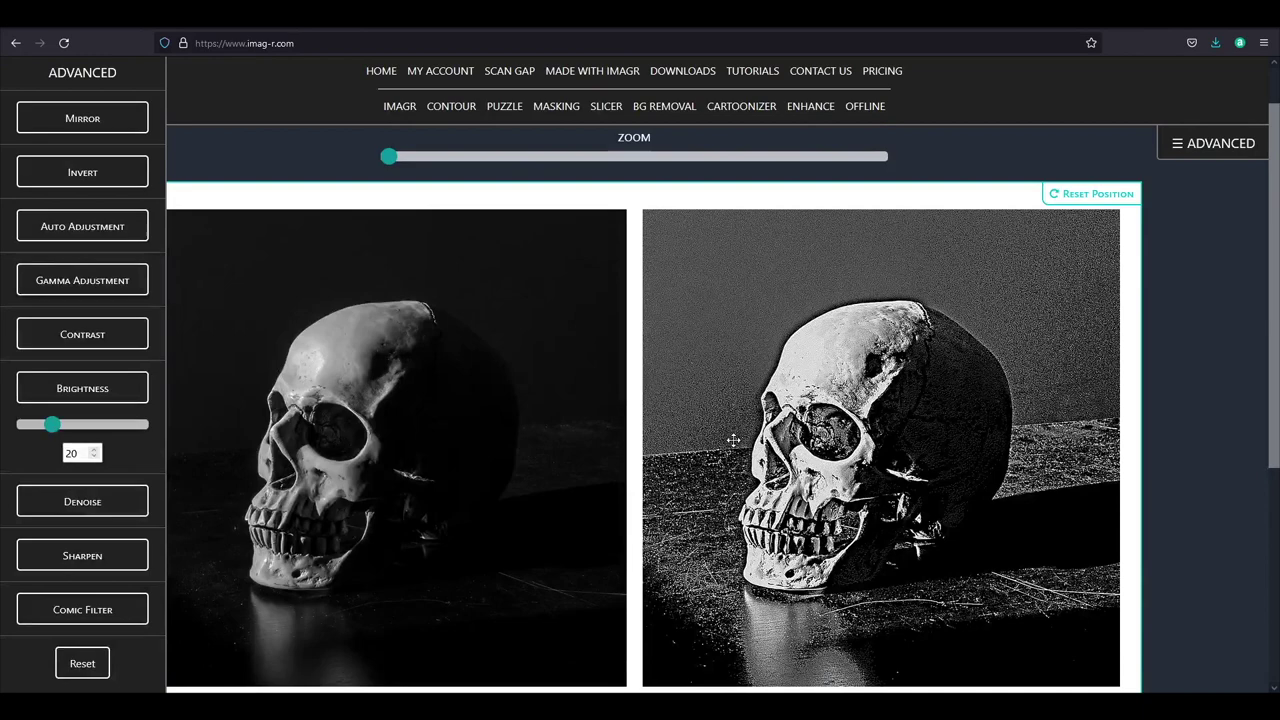
{"action": "scroll", "coordinate": [733, 440], "scroll_direction": "down", "scroll_amount": 1}
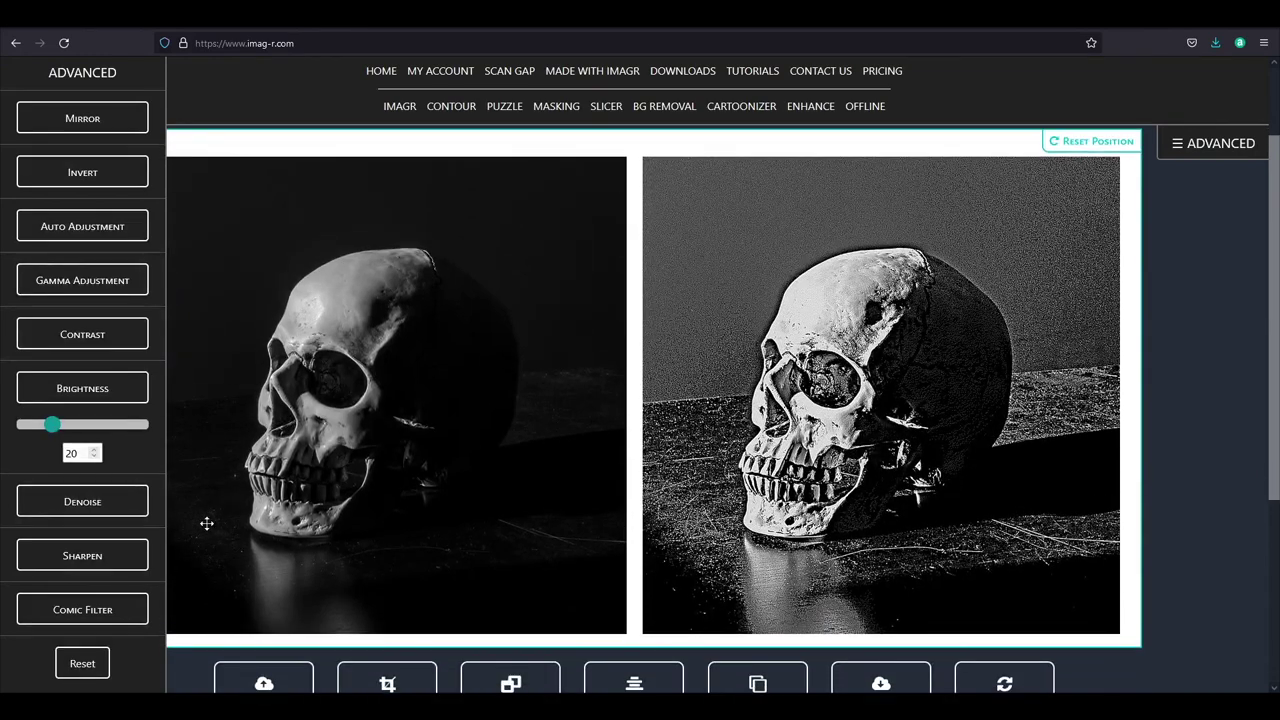
{"action": "left_click", "coordinate": [88, 508]}
{"action": "left_click", "coordinate": [80, 520]}
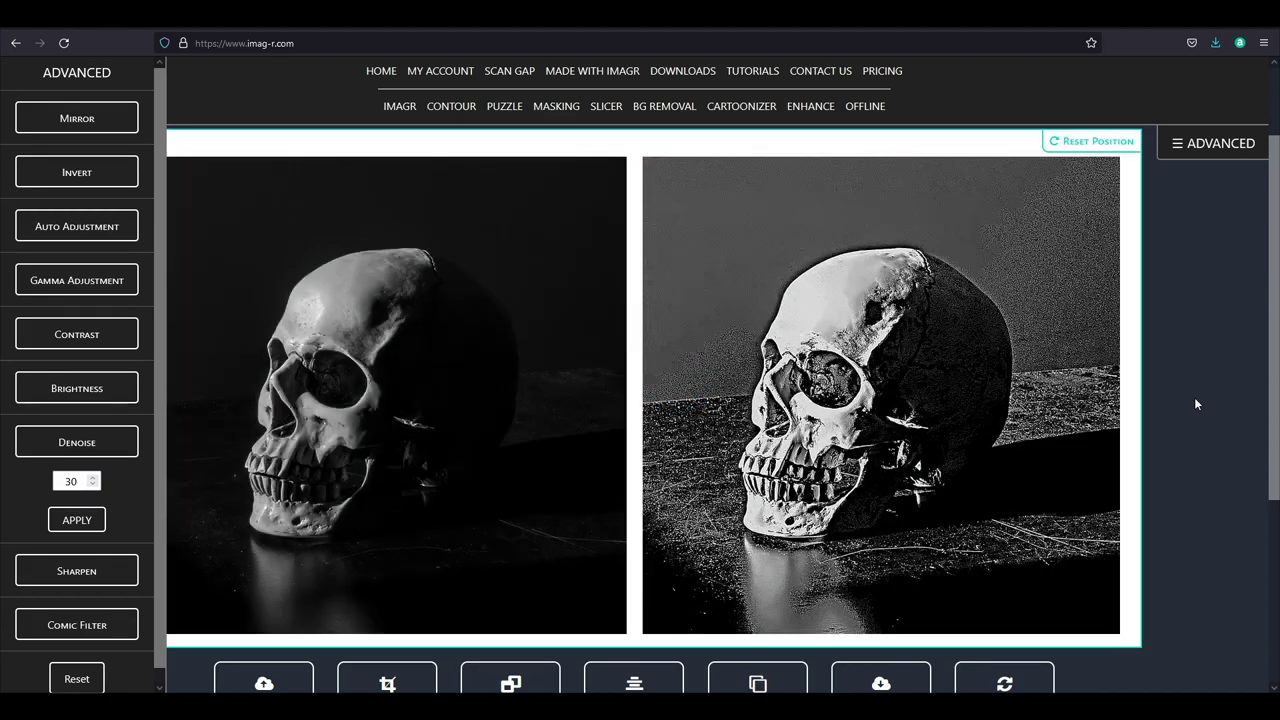
- Preview the skull engraving on Birch wood material
{"action": "scroll", "coordinate": [1194, 404], "scroll_direction": "down", "scroll_amount": 4}
{"action": "left_click", "coordinate": [649, 566]}
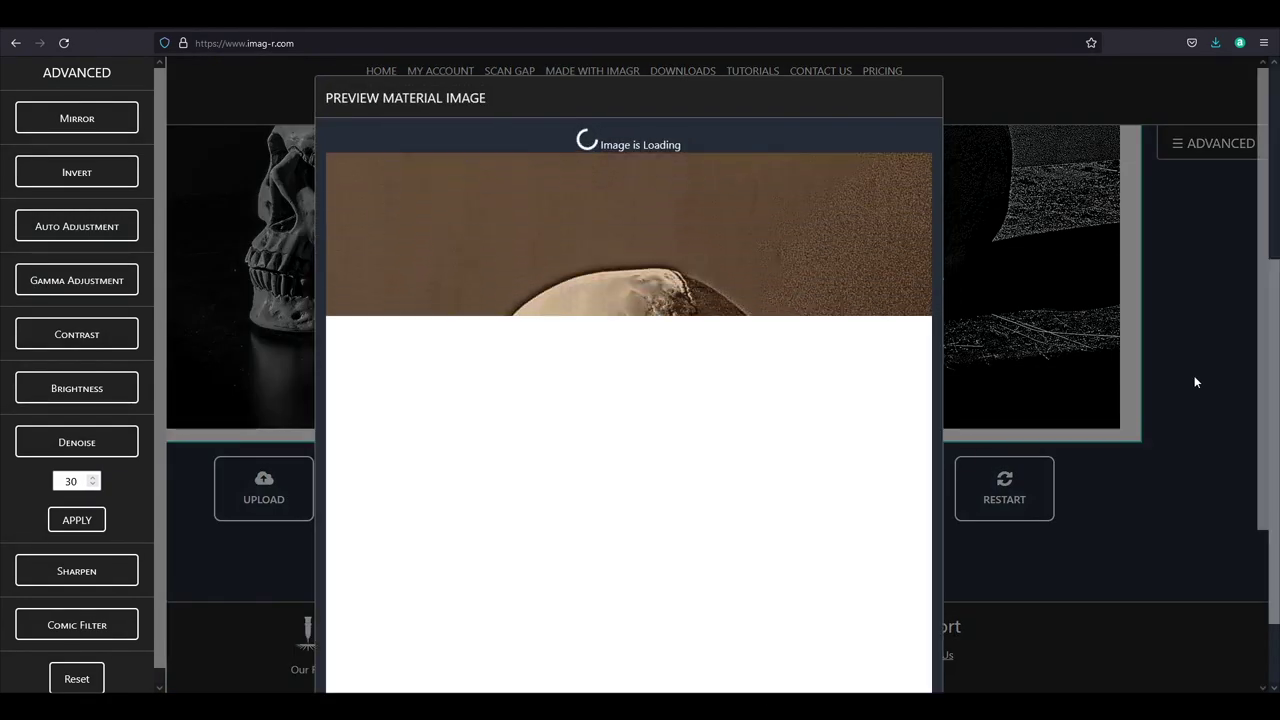
{"action": "scroll", "coordinate": [1152, 445], "scroll_direction": "down", "scroll_amount": 1}
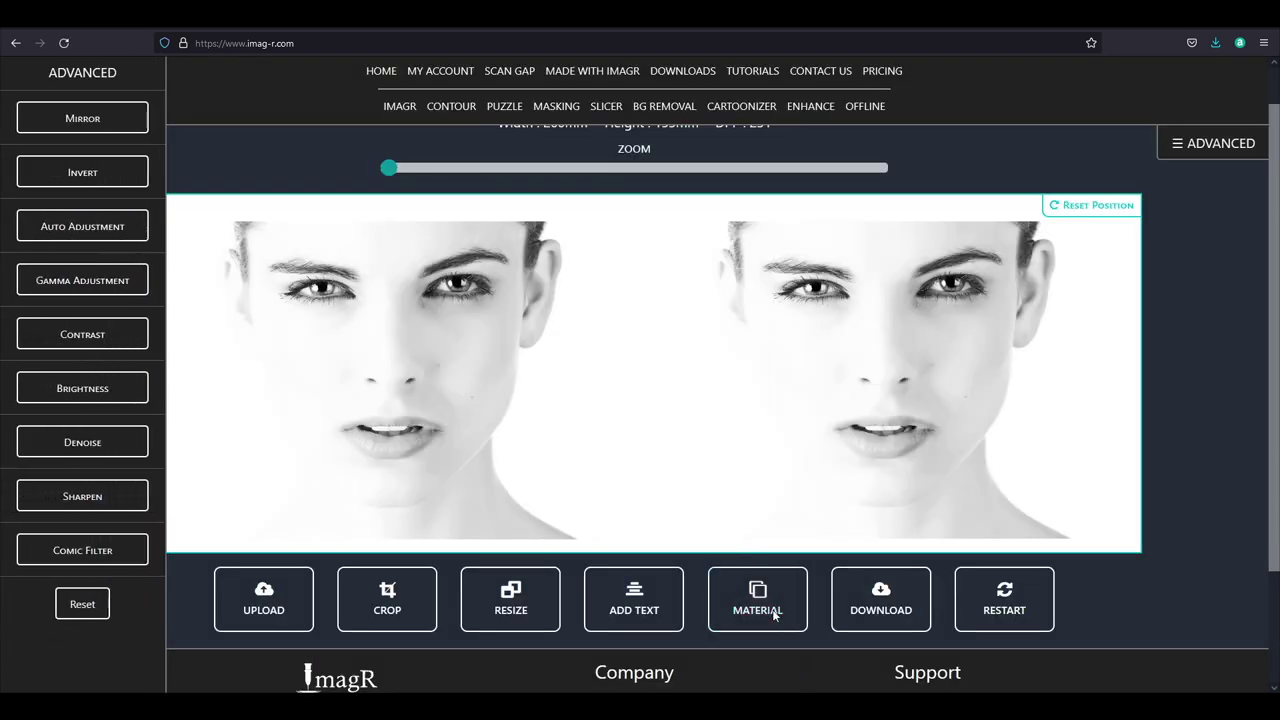
- Set the portrait's engraving material to CO2/2 Wood
{"action": "left_click", "coordinate": [764, 605]}
{"action": "left_click", "coordinate": [652, 255]}
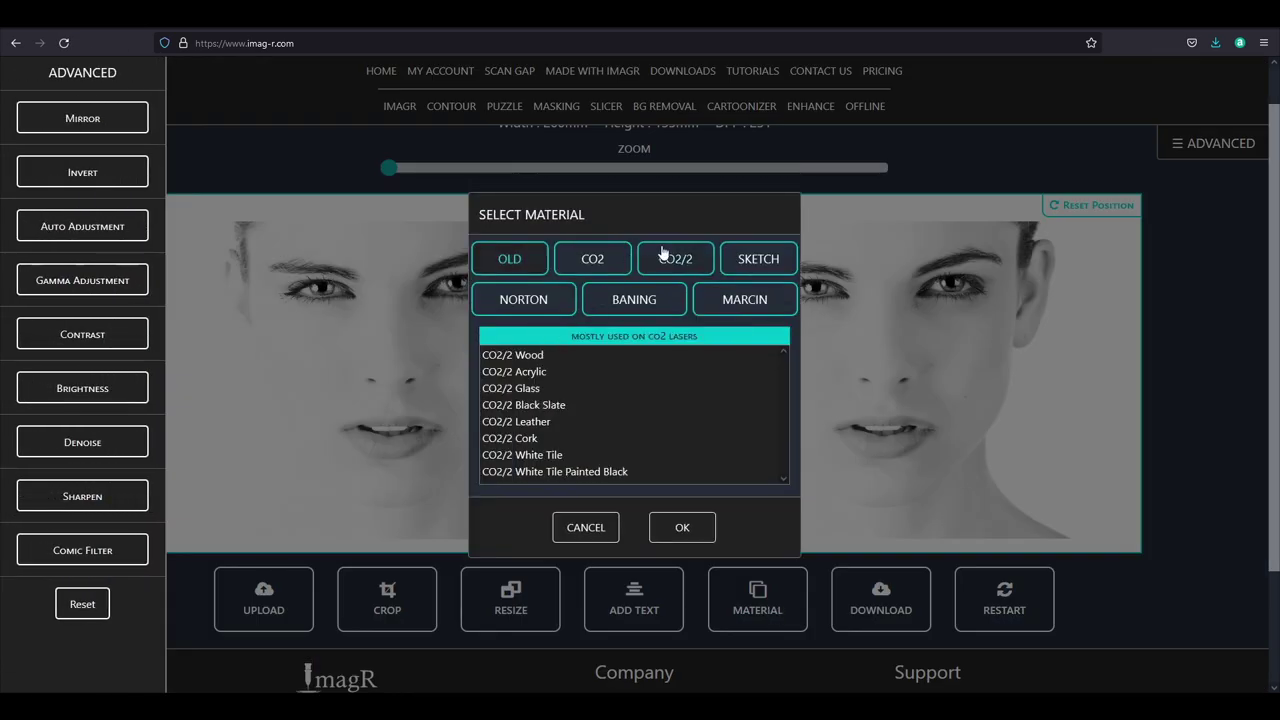
{"action": "left_click", "coordinate": [545, 353]}
{"action": "left_click", "coordinate": [680, 527]}
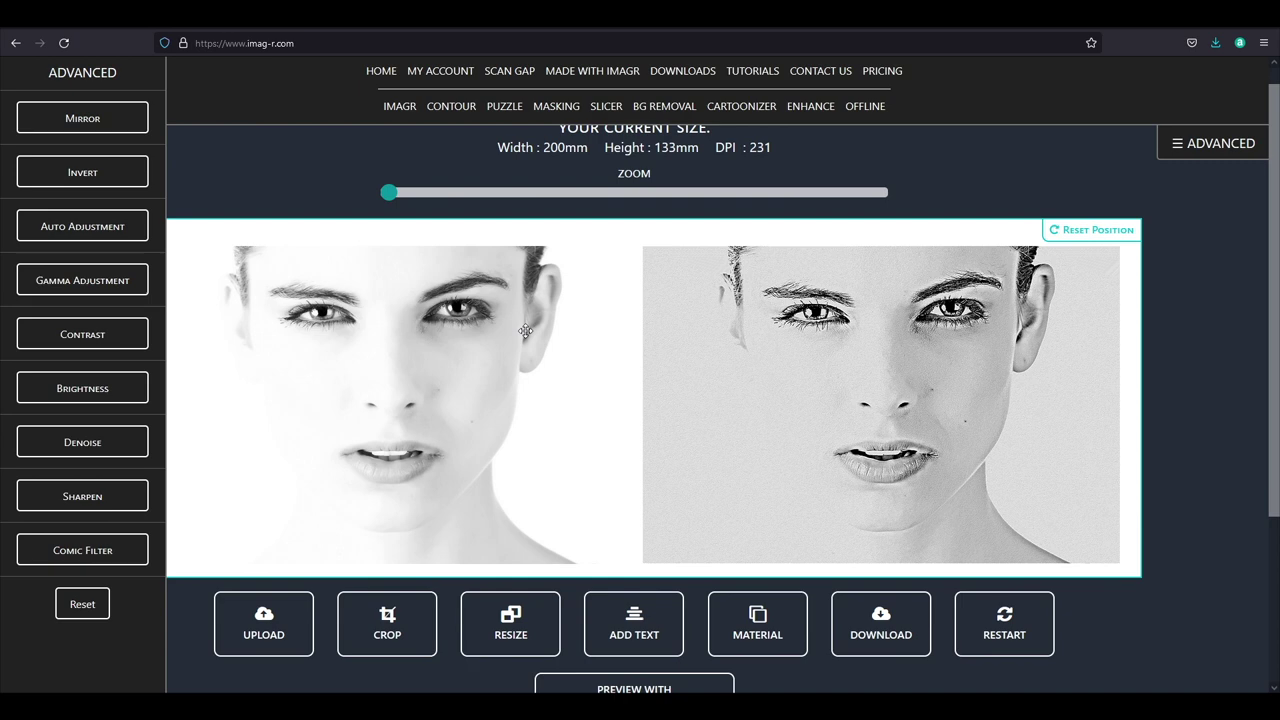
- Run automatic adjustment on the portrait engraving
{"action": "left_click", "coordinate": [80, 226]}
{"action": "left_click", "coordinate": [82, 268]}
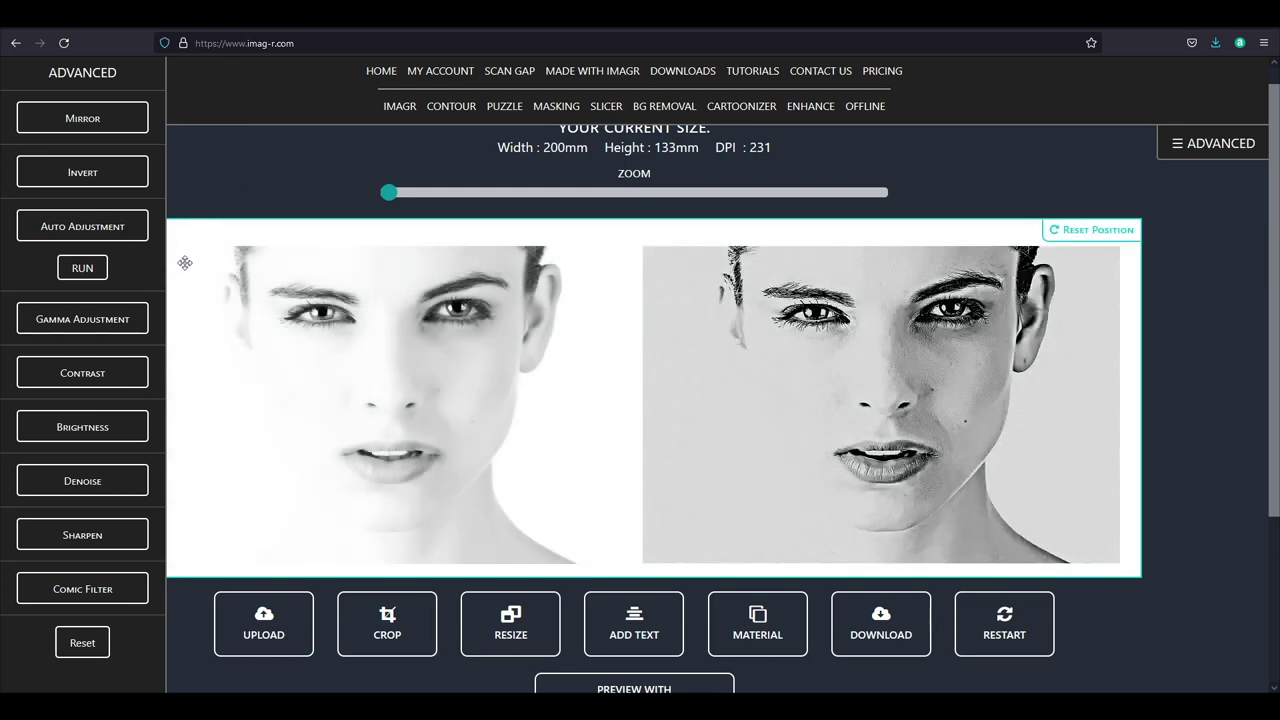
{"action": "scroll", "coordinate": [651, 611], "scroll_direction": "down", "scroll_amount": 1}
- Open the portrait engraving's material preview on Birch wood
{"action": "left_click", "coordinate": [650, 613]}
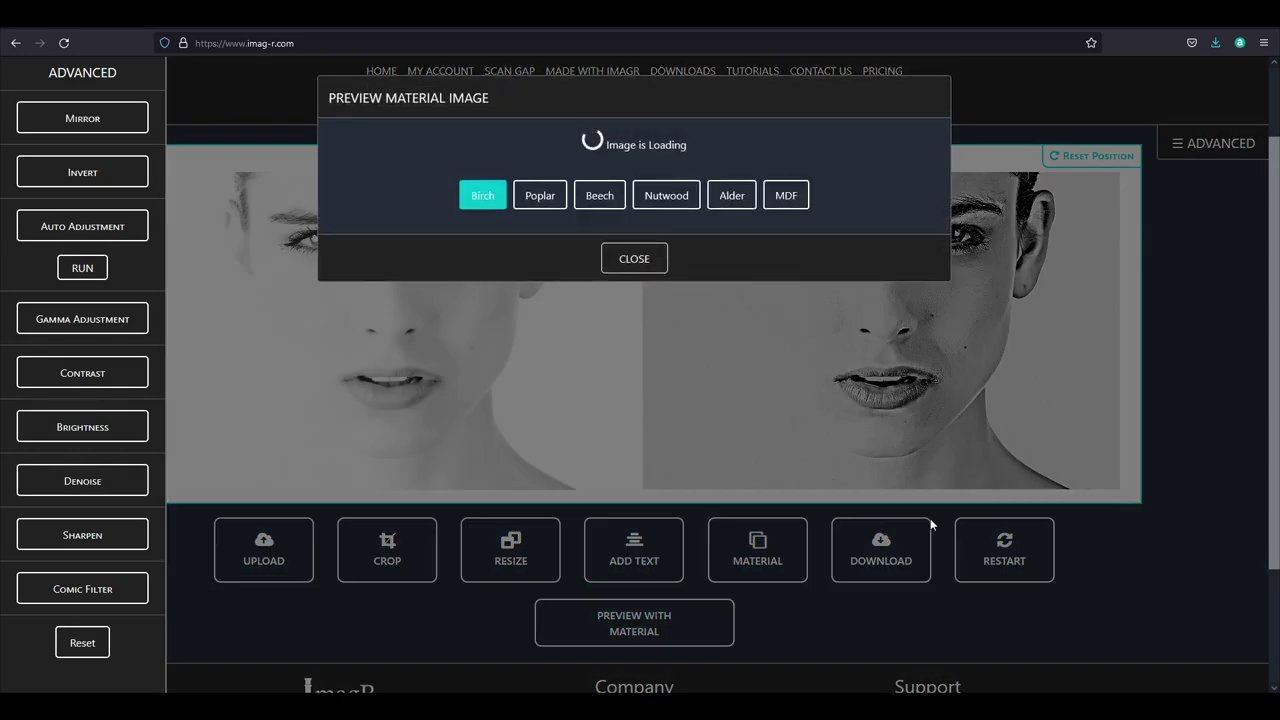